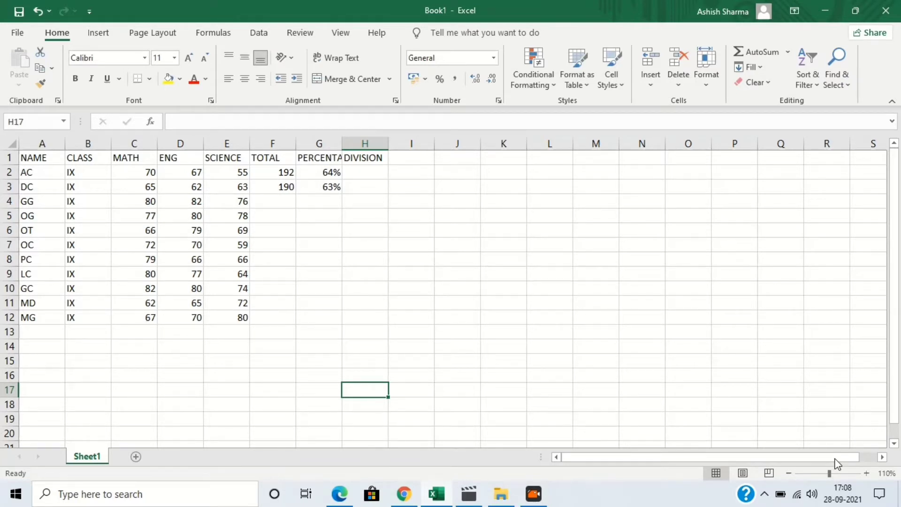
left_click(837, 463)
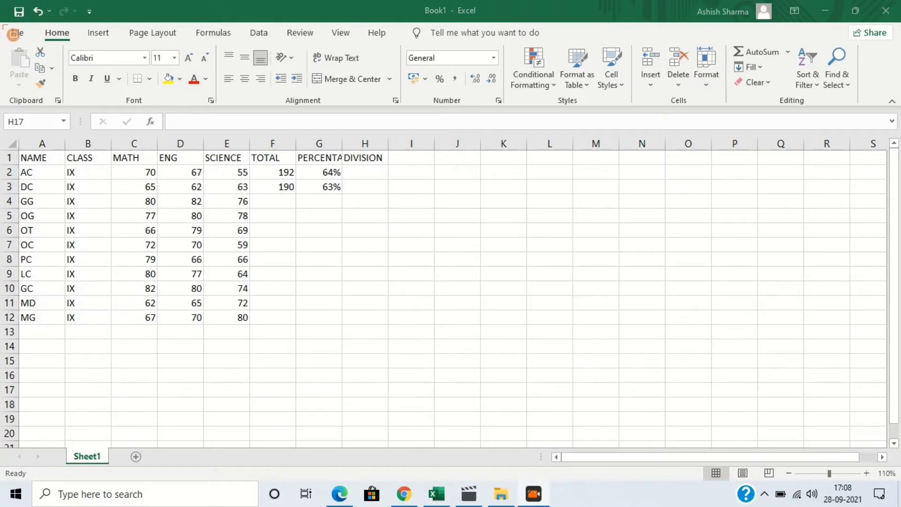
mouse_move(12, 33)
left_mouse_down()
mouse_move(183, 63)
mouse_move(550, 102)
mouse_move(776, 102)
mouse_move(899, 114)
left_mouse_up()
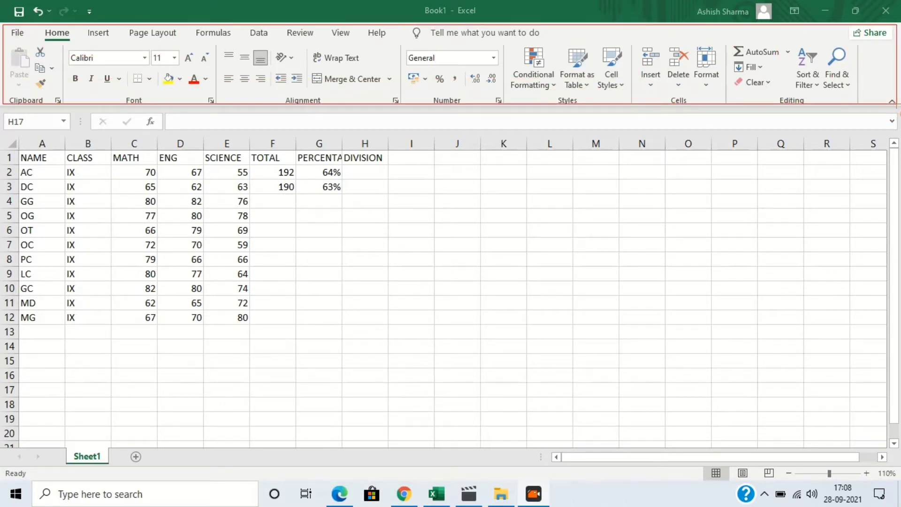
mouse_move(179, 69)
left_mouse_down()
mouse_move(61, 54)
mouse_move(96, 67)
left_mouse_up()
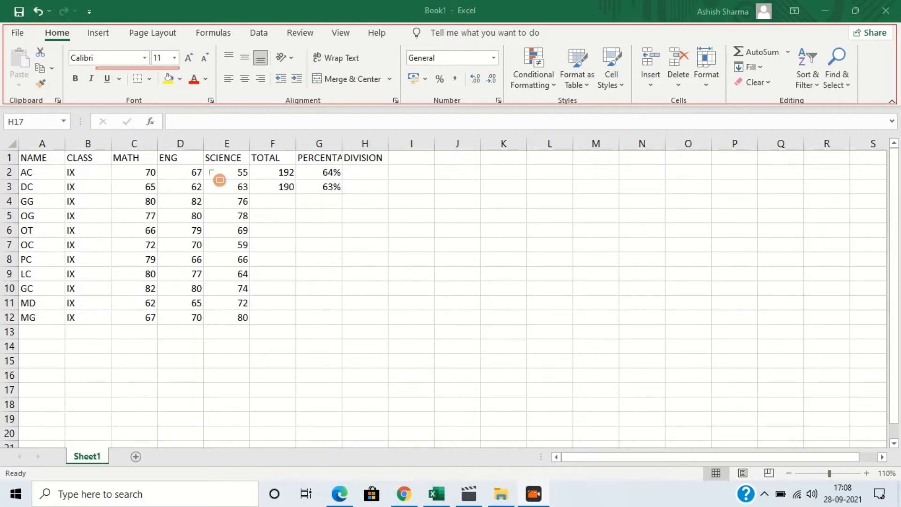
mouse_move(11, 24)
left_mouse_down()
mouse_move(22, 35)
mouse_move(367, 65)
mouse_move(579, 44)
mouse_move(579, 55)
left_mouse_up()
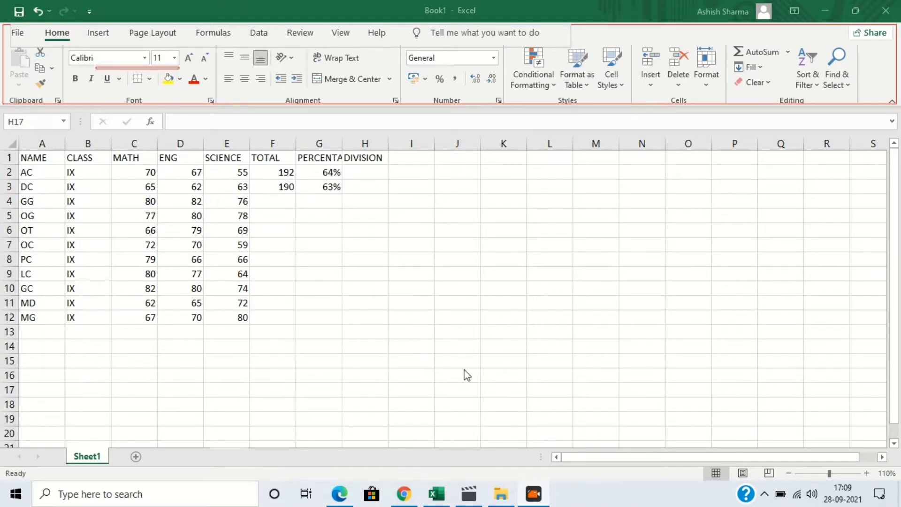
left_click(451, 376)
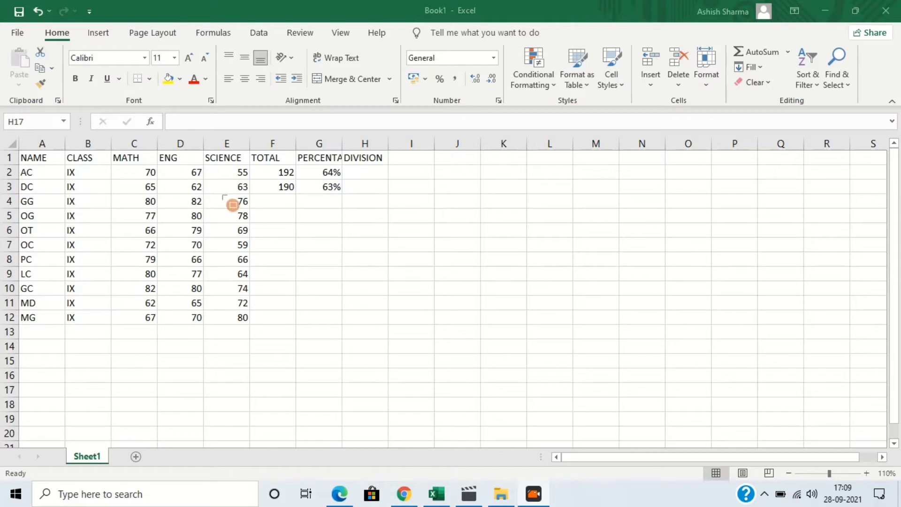
Step: Examine the workbook's file commands: Open, Save, Save As, Print, Share and Export
left_click(18, 33)
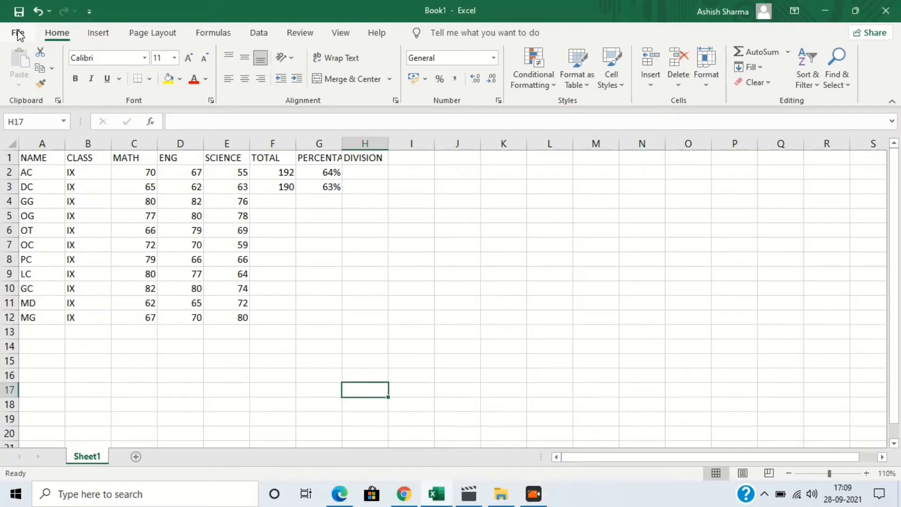
left_click(18, 33)
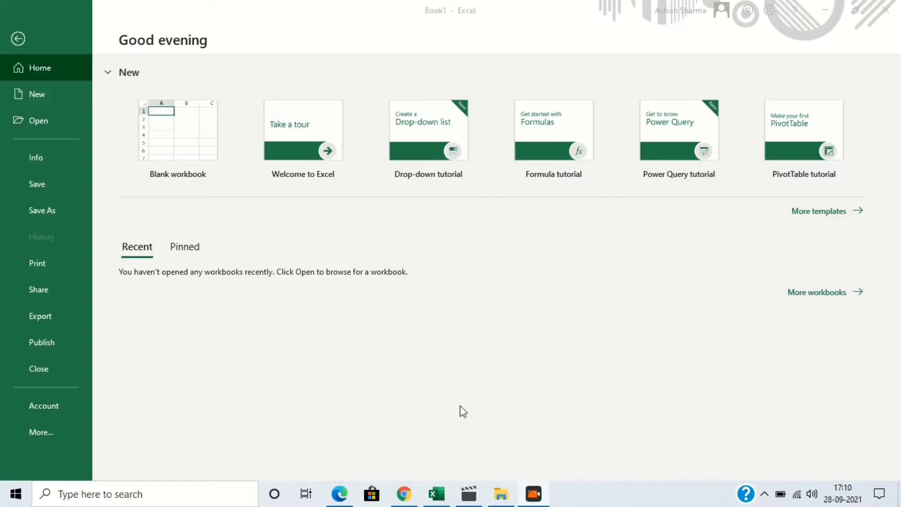
left_click(447, 401)
mouse_move(1, 162)
left_mouse_down()
mouse_move(27, 187)
mouse_move(85, 203)
left_mouse_up()
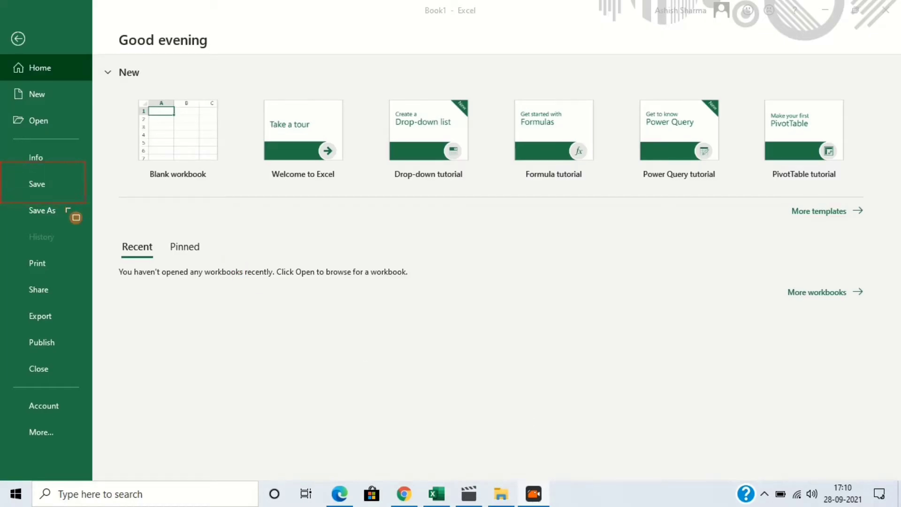
left_click_drag(2, 203, 89, 226)
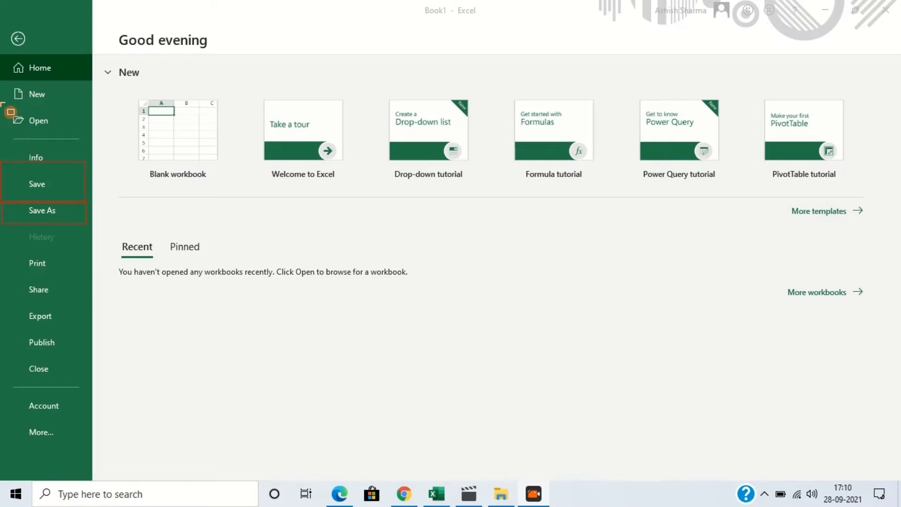
mouse_move(3, 103)
left_mouse_down()
mouse_move(40, 127)
mouse_move(90, 138)
left_mouse_up()
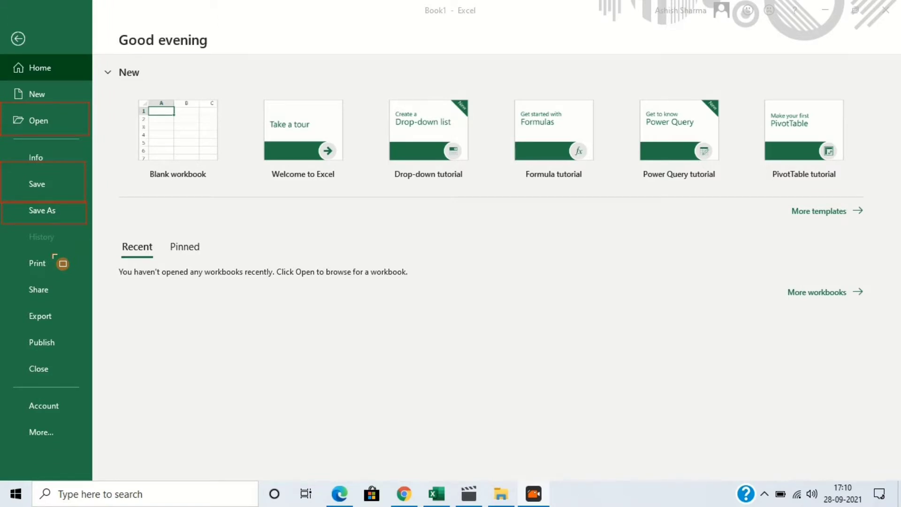
left_click_drag(1, 247, 99, 281)
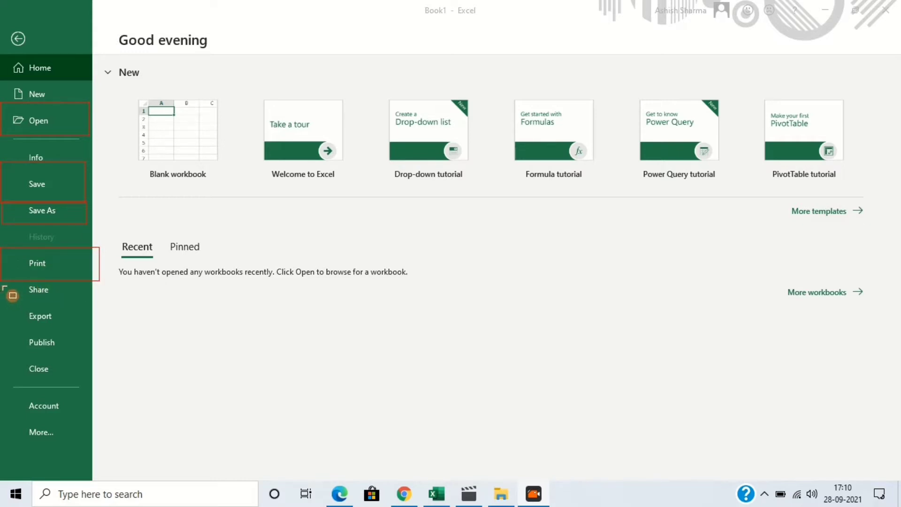
left_click_drag(3, 283, 84, 304)
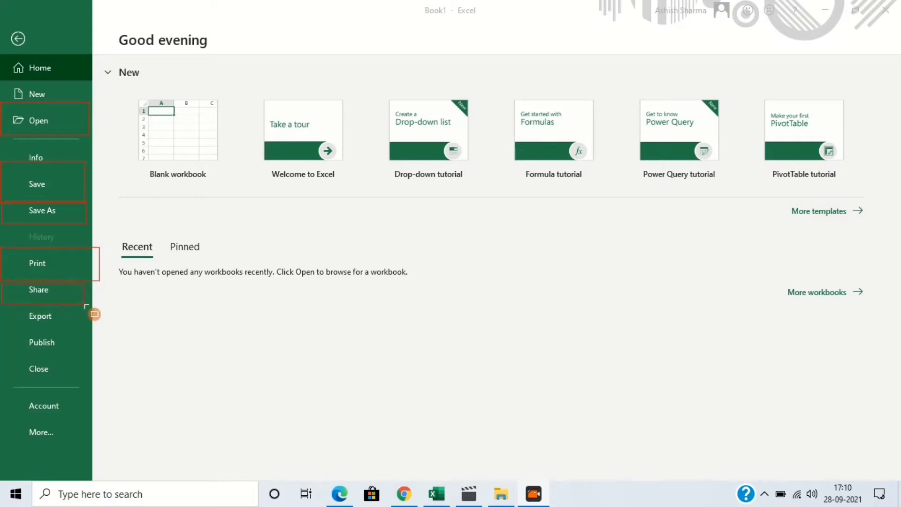
left_click_drag(4, 305, 87, 332)
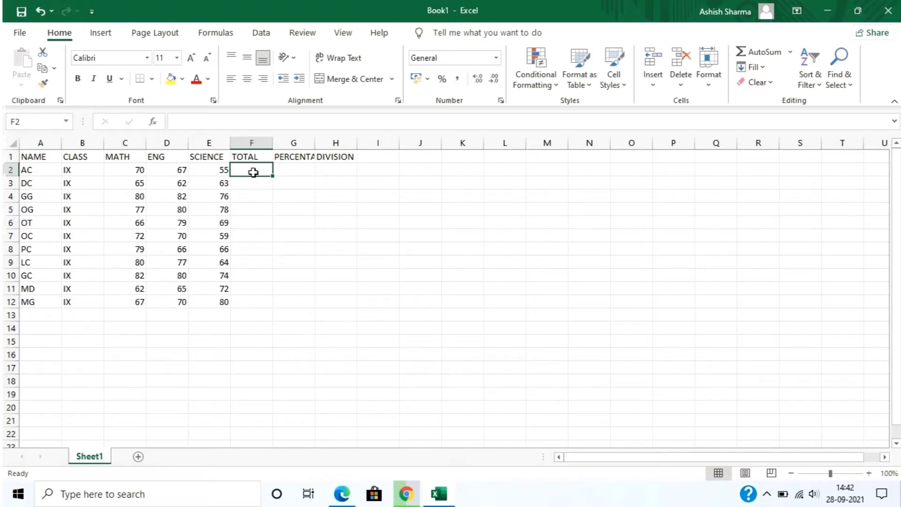
type("=")
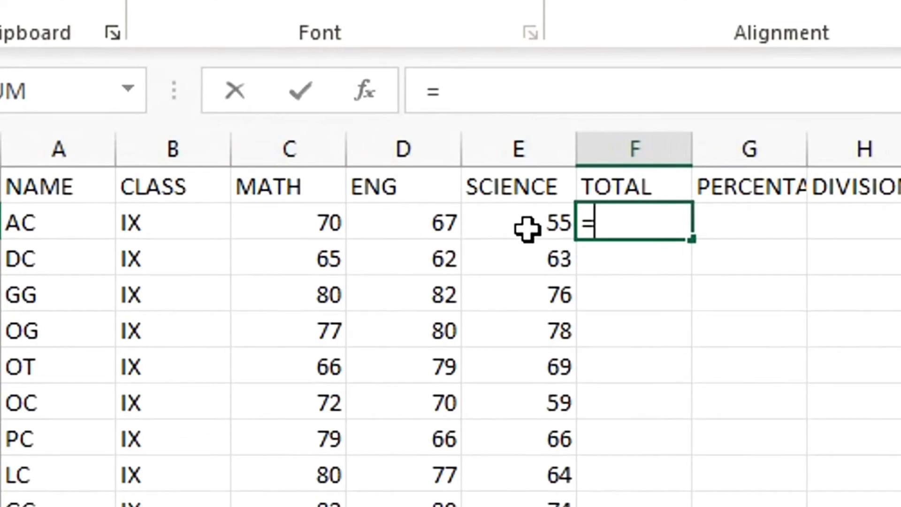
left_click(527, 229)
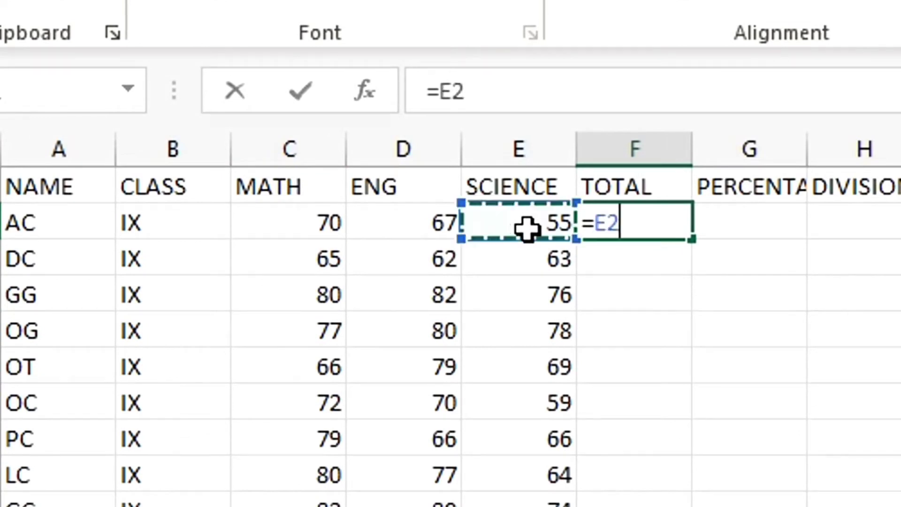
key("Up")
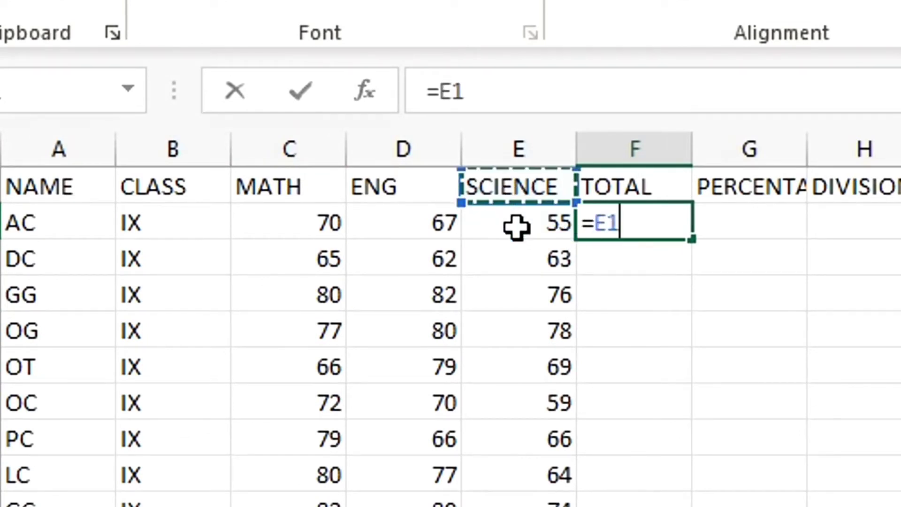
type("+")
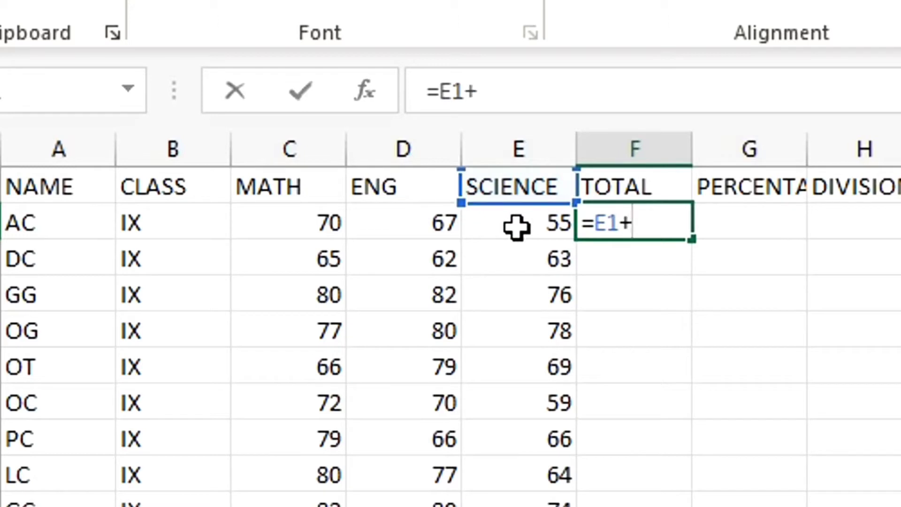
left_click(399, 235)
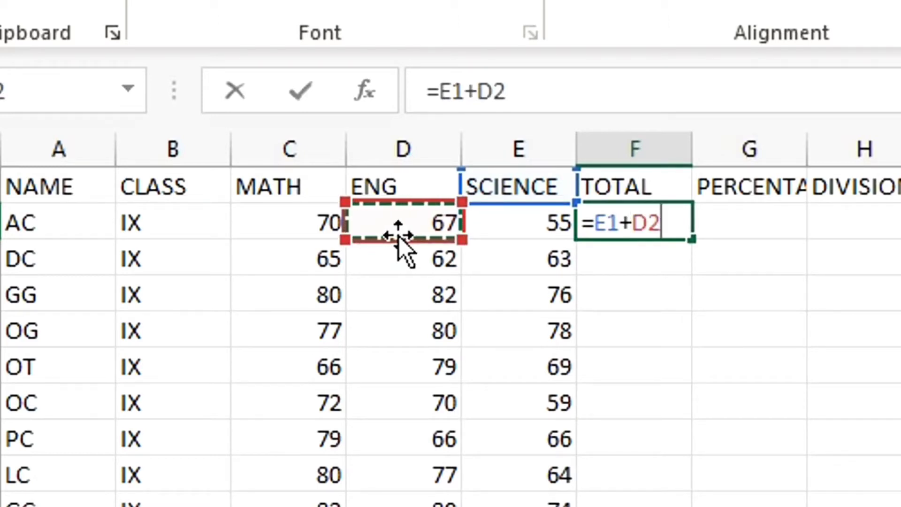
key("BackSpace")
key("BackSpace")
key("BackSpace")
key("BackSpace")
key("BackSpace")
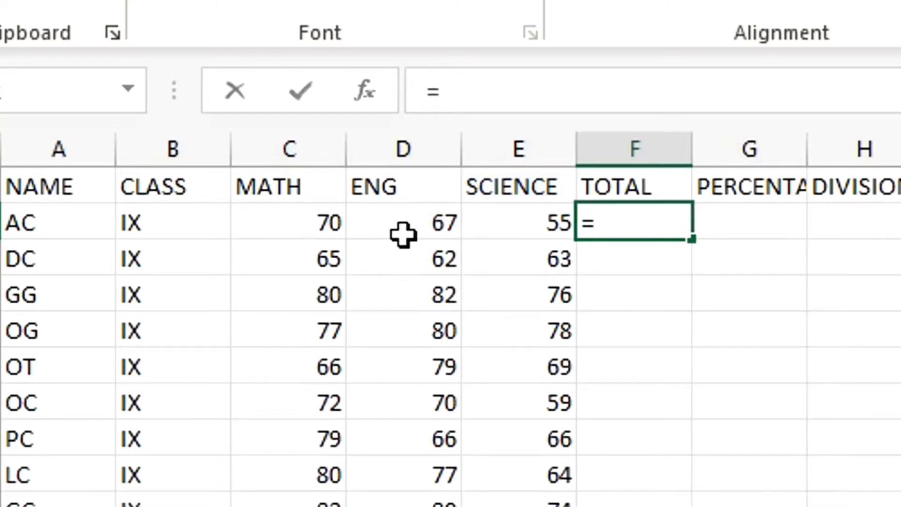
Step: Calculate the TOTAL for student AC in F2 with the addition formula =E2+D2+C2
left_click(514, 237)
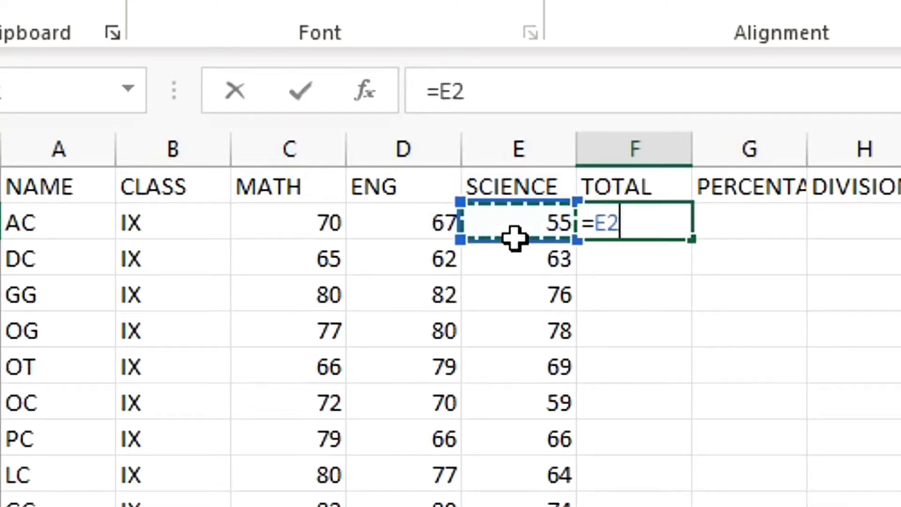
type("+")
left_click(427, 219)
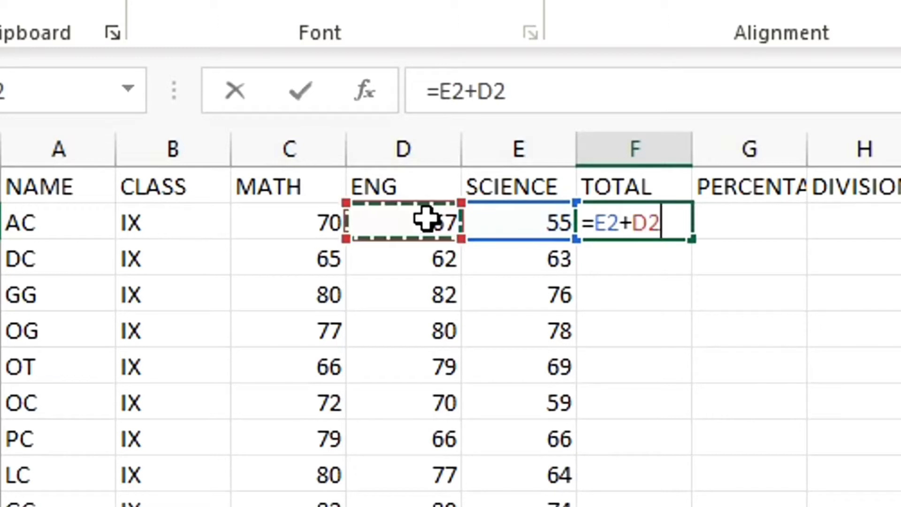
type("+")
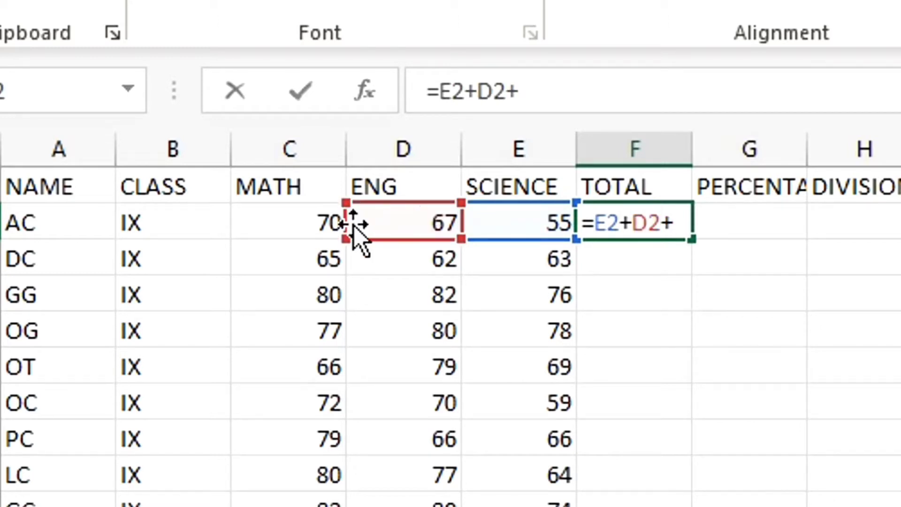
left_click(332, 223)
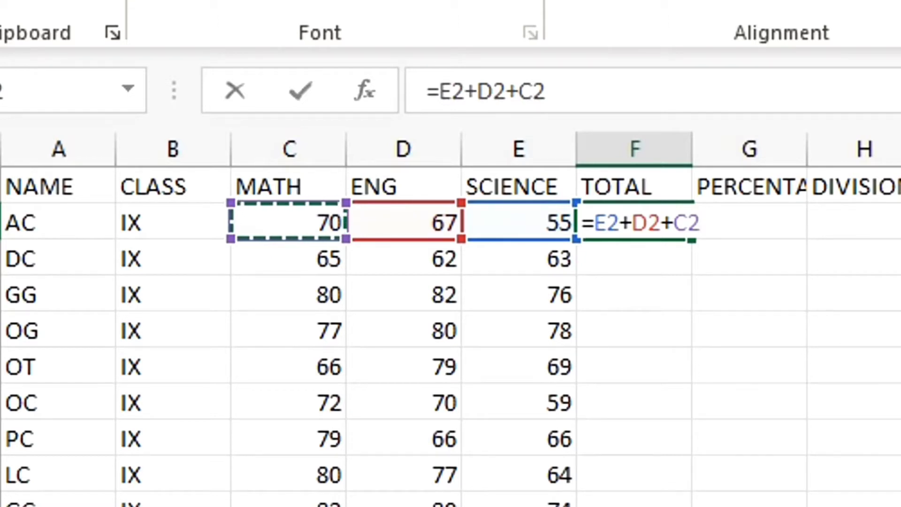
key("Return")
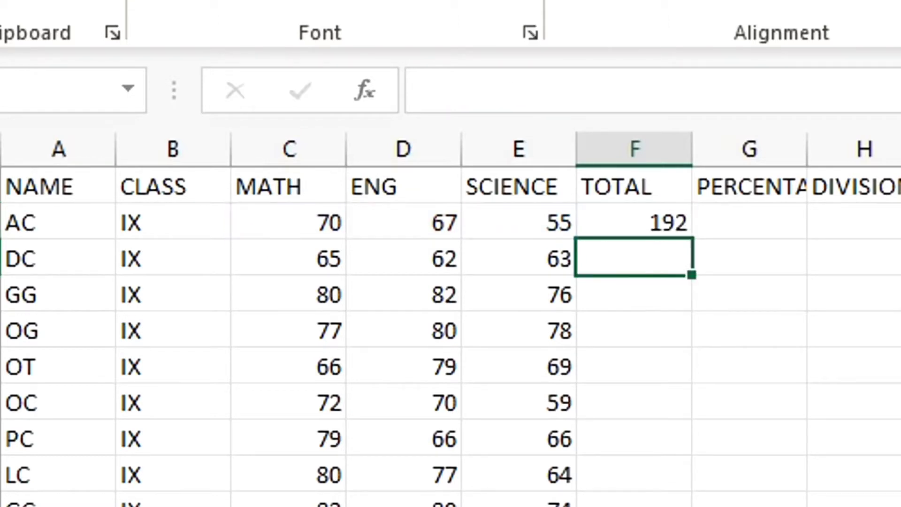
left_click(626, 212)
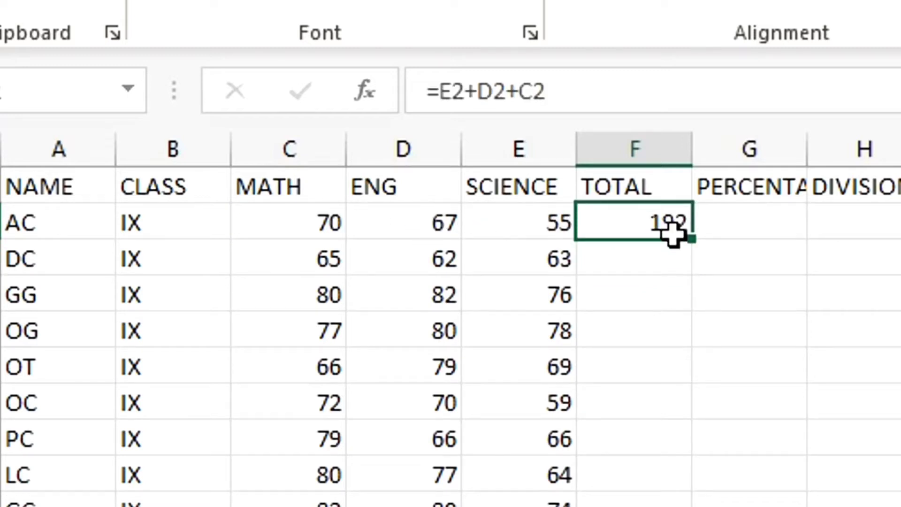
Step: Calculate the TOTAL for student DC in F3 with the formula =SUM(C3:E3)
left_click(639, 254)
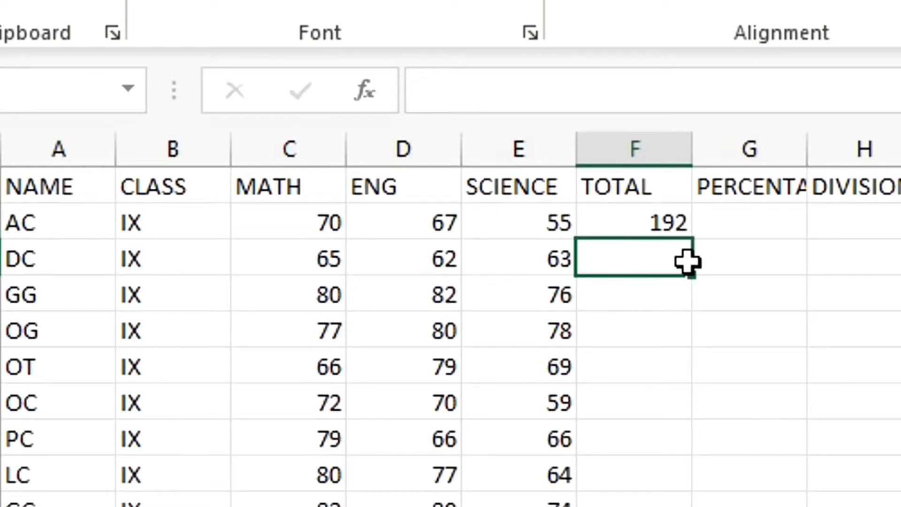
type("=")
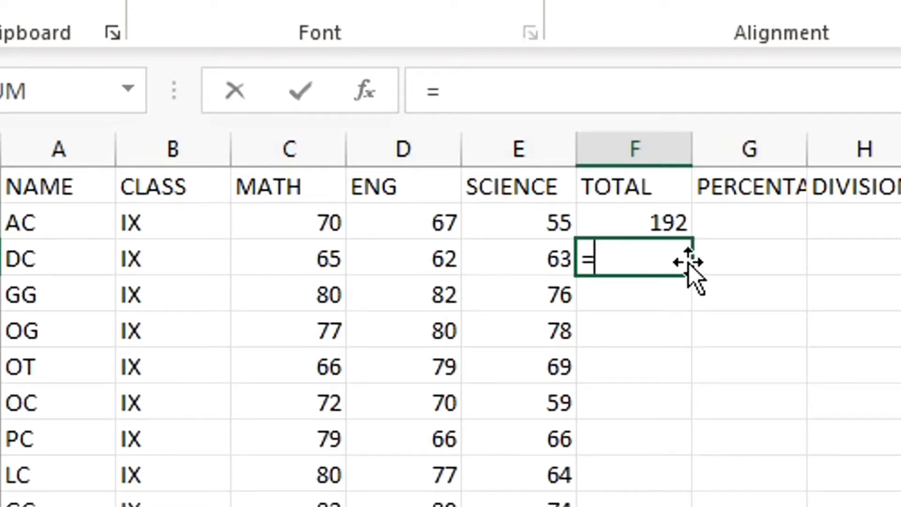
type("SUM")
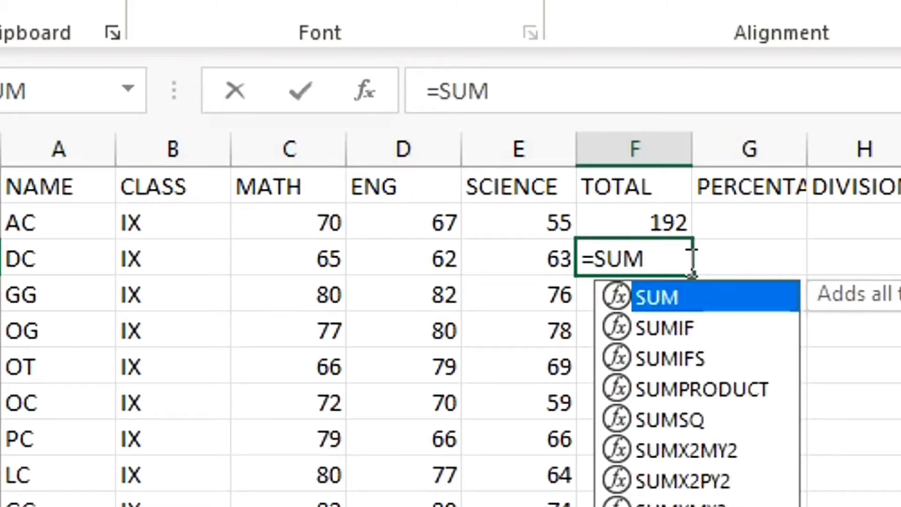
type("(")
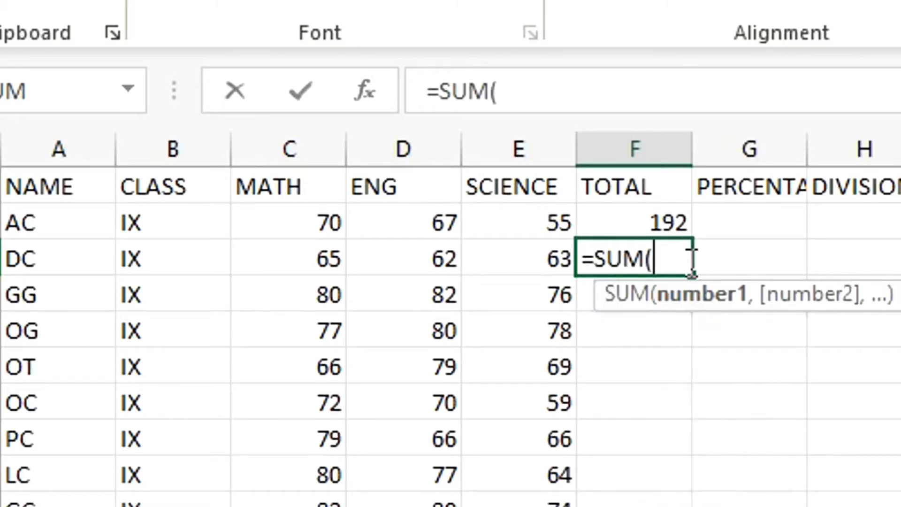
left_click(535, 255)
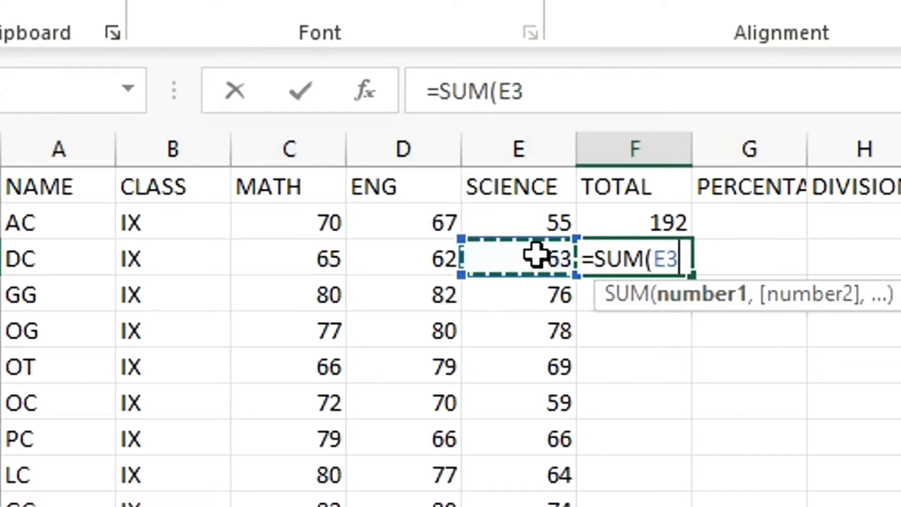
key("shift+Left")
key("shift+Left")
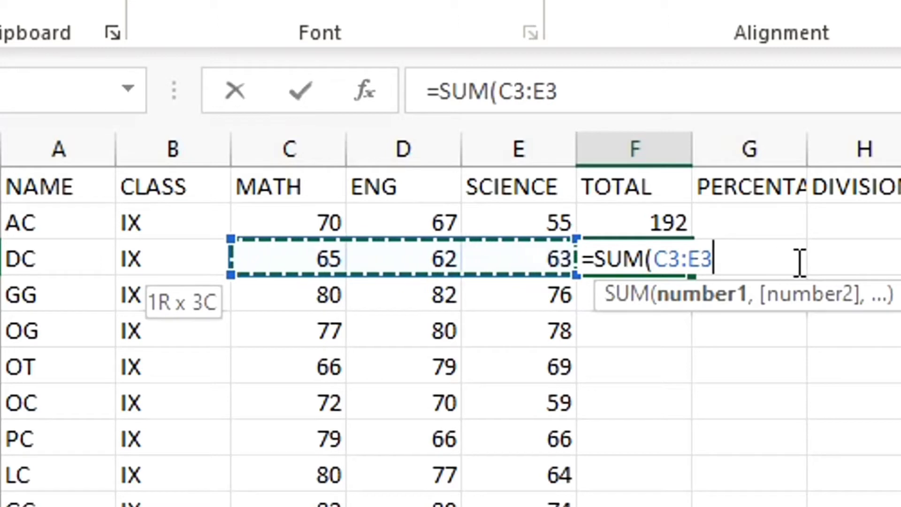
type(")")
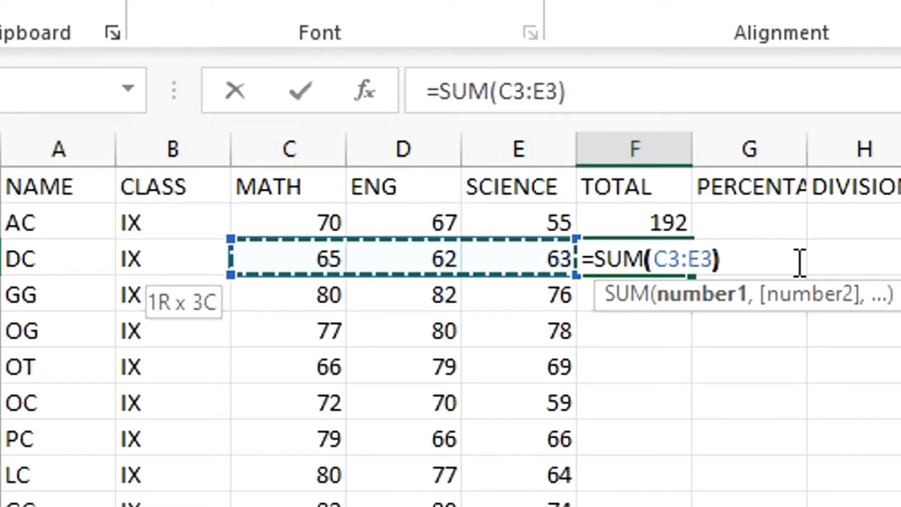
key("Return")
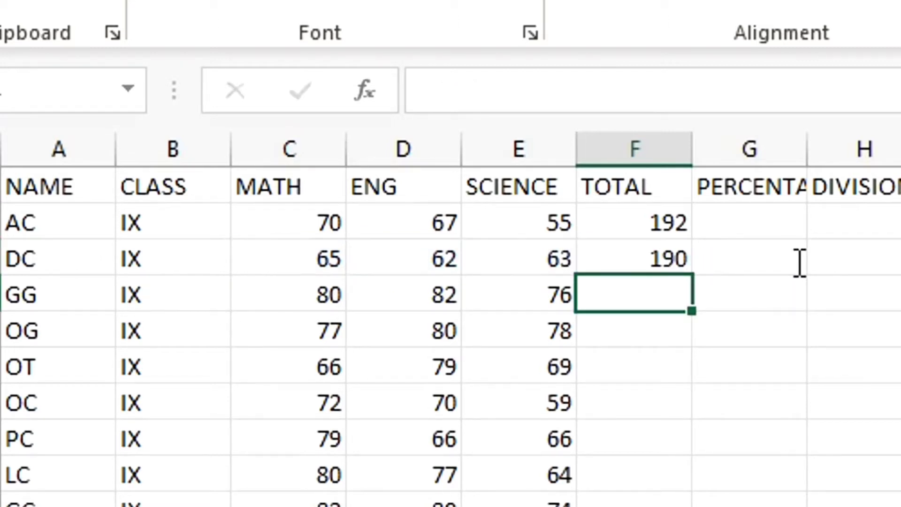
left_click(673, 261)
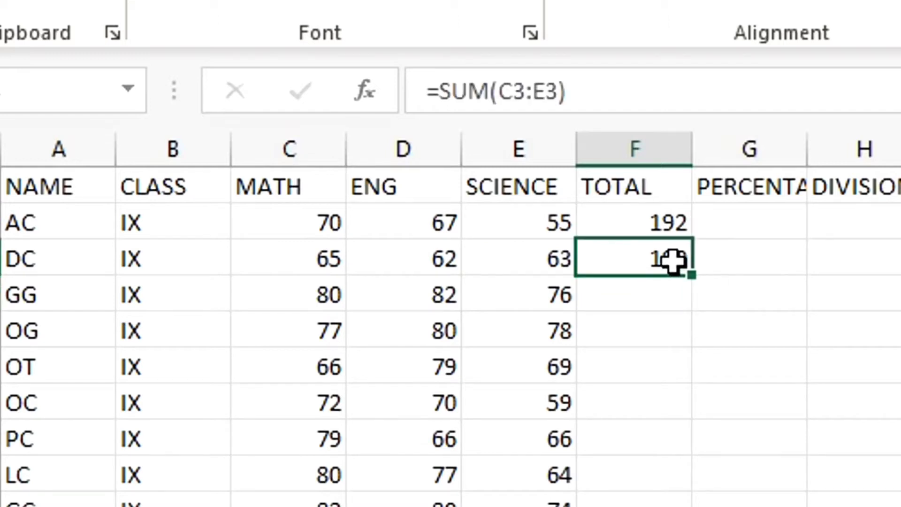
Step: Calculate the PERCENTAGE for student AC in G2 with the formula =F2/300
left_click(758, 225)
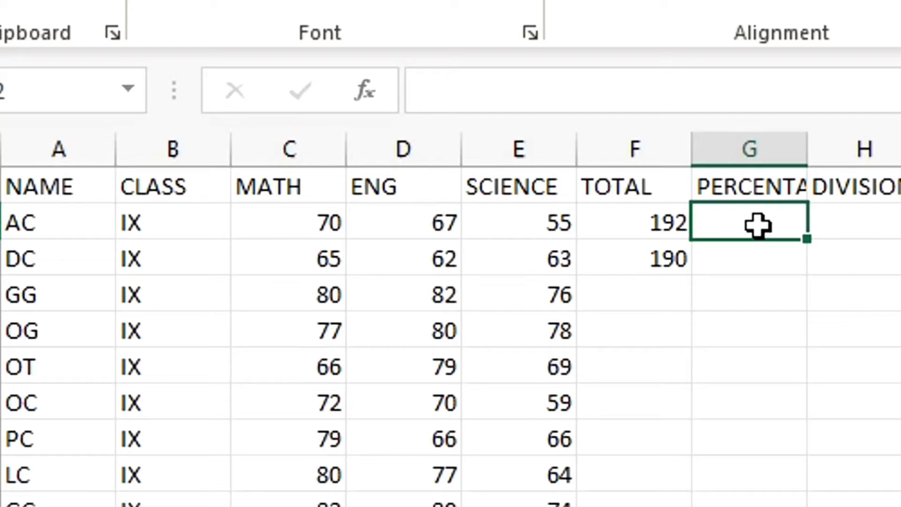
type("=")
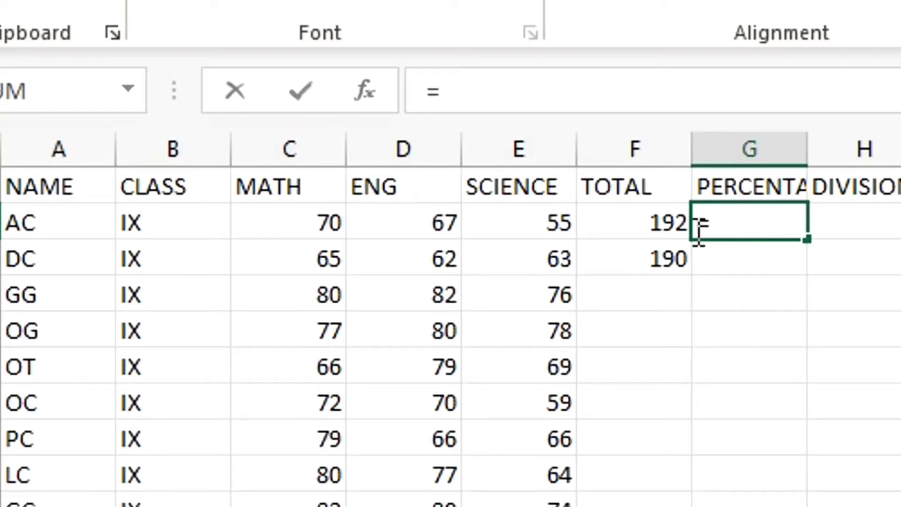
left_click(648, 223)
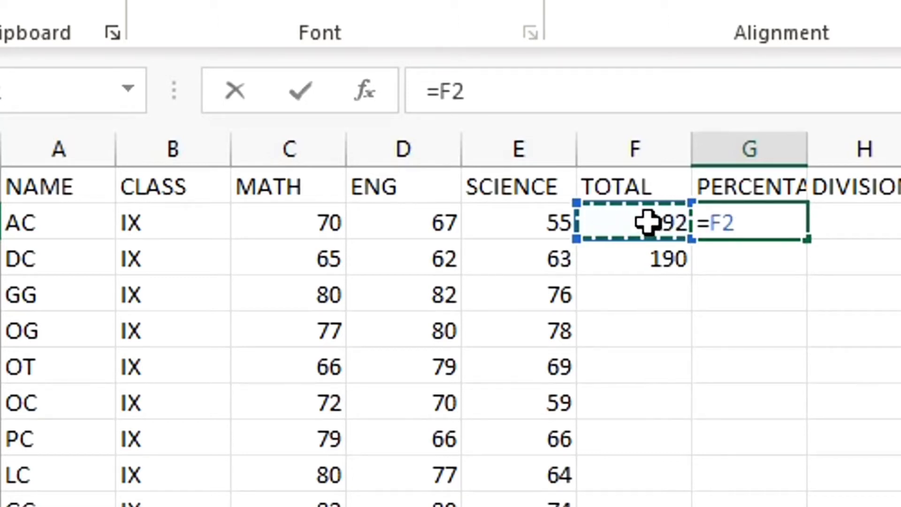
type("/")
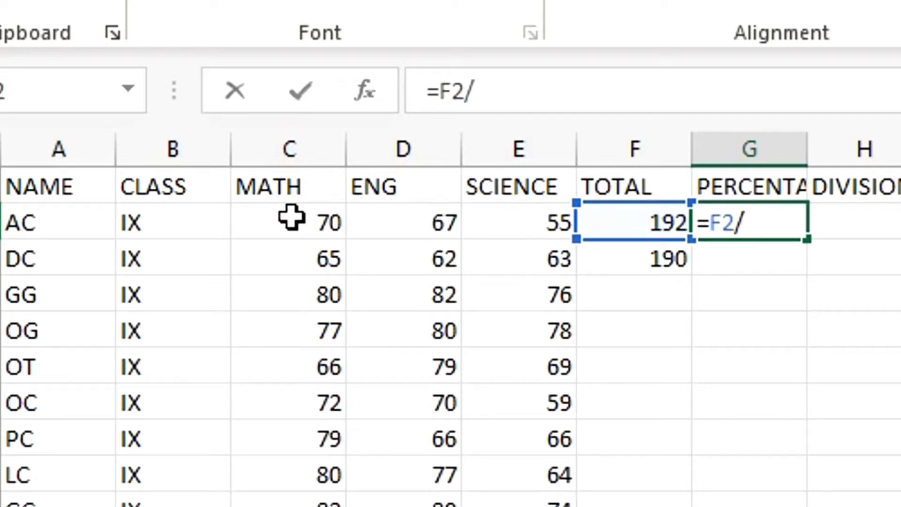
type("300")
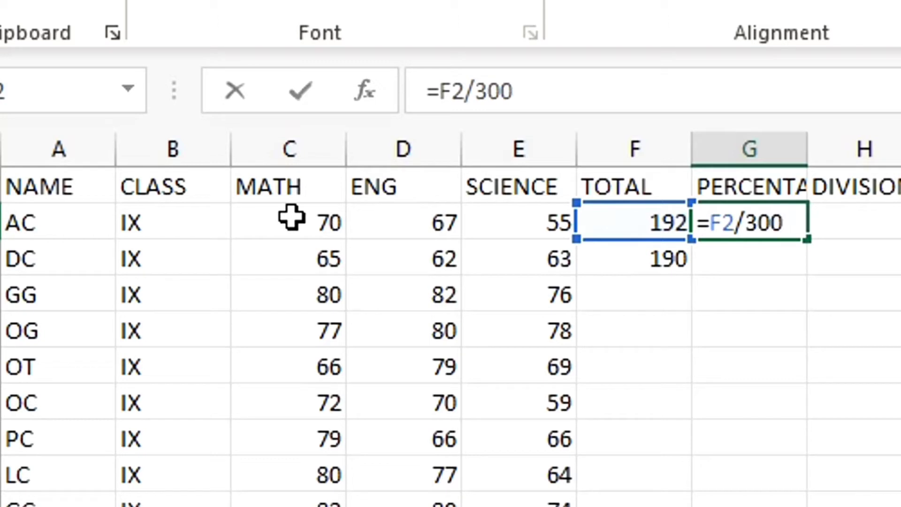
key("Return")
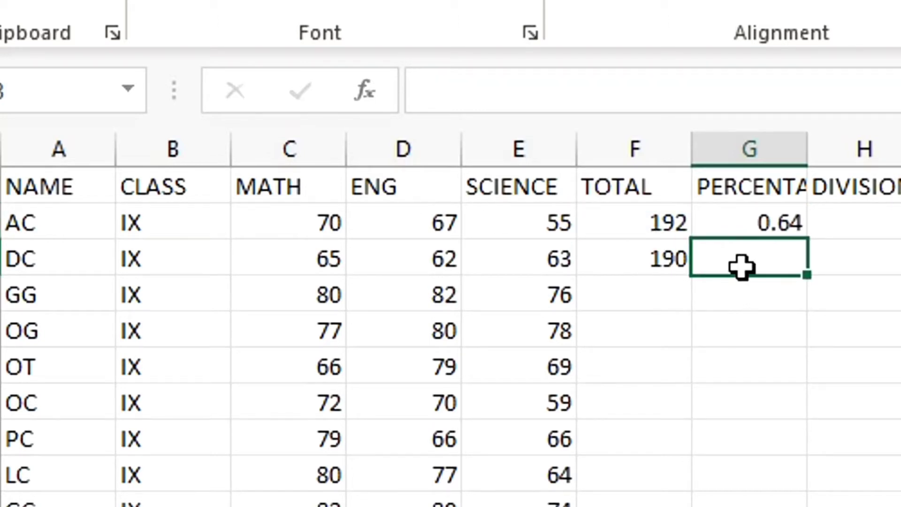
Step: Calculate the PERCENTAGE for student DC in G3 with the formula =F3/300
type("=")
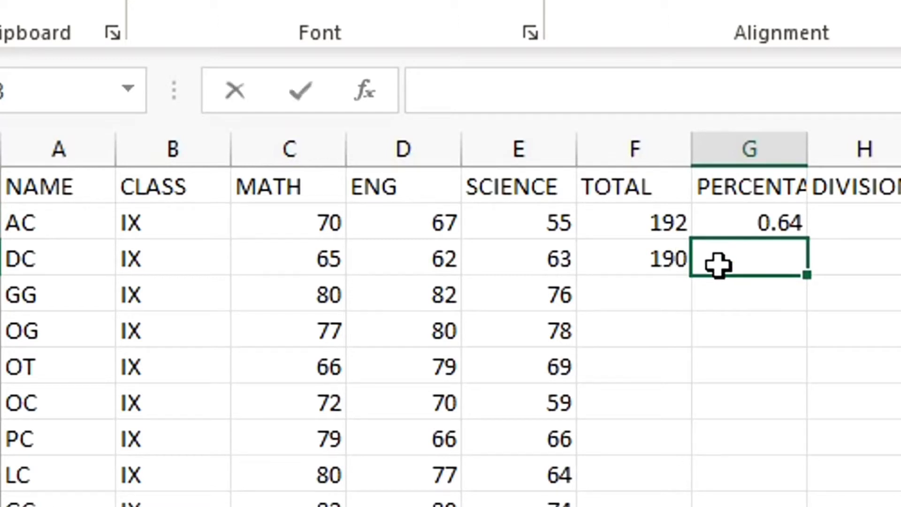
key("Left")
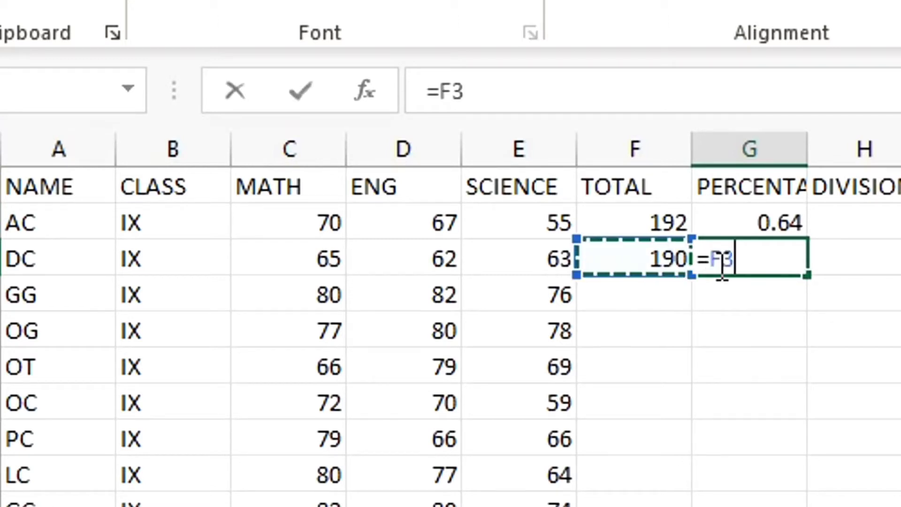
type("/")
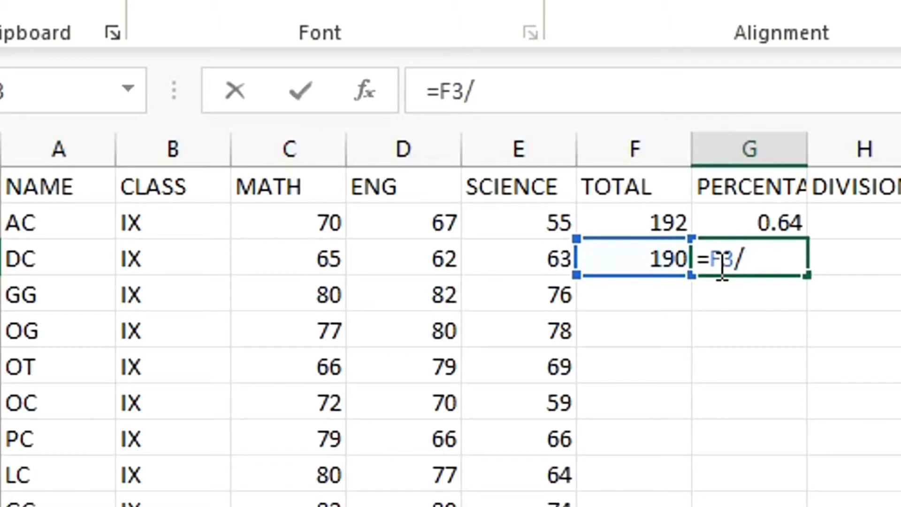
type("300")
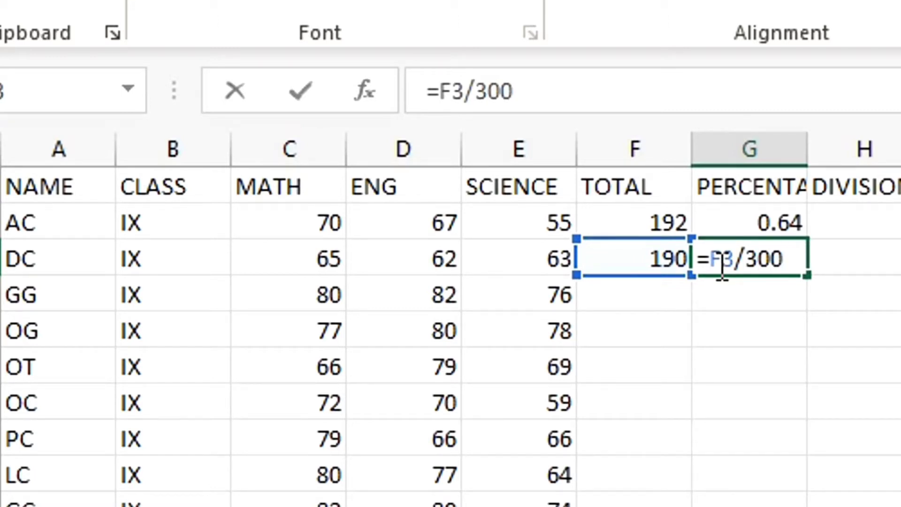
key("Return")
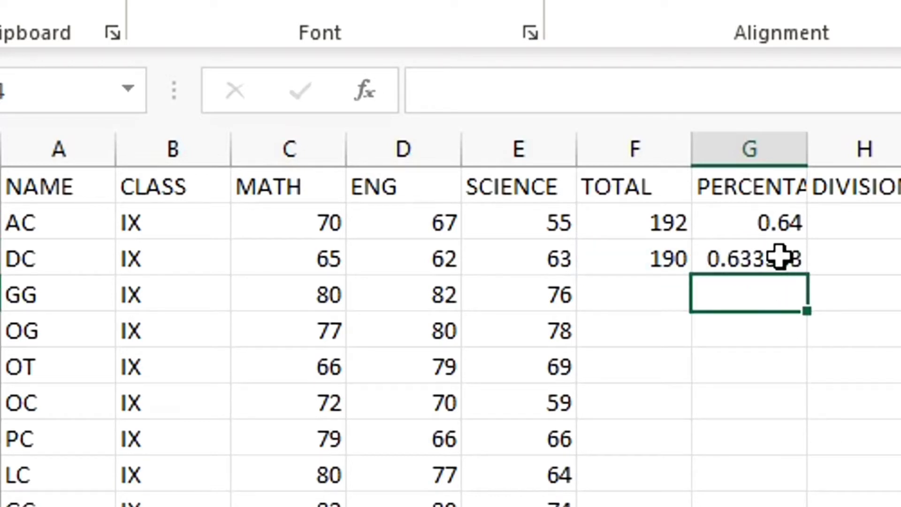
Step: Format the results in G2 and G3 with Percent Style
left_click(760, 229)
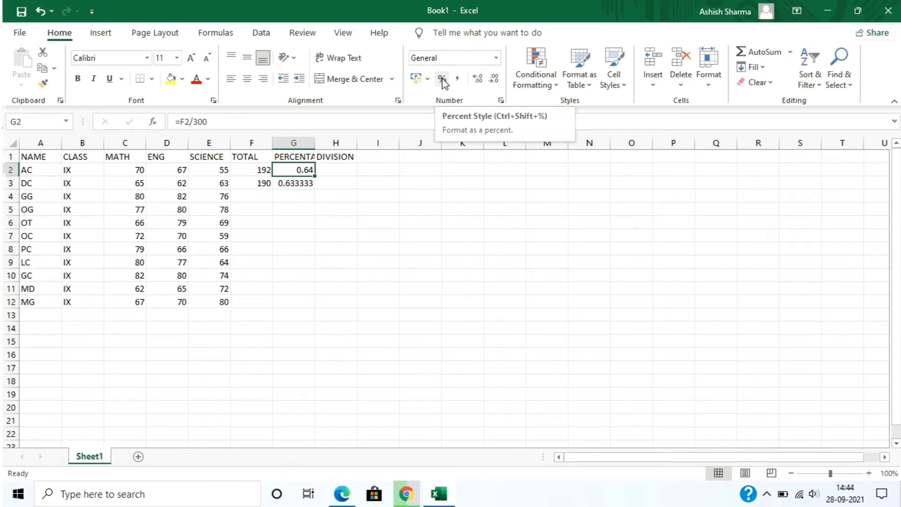
left_click(442, 80)
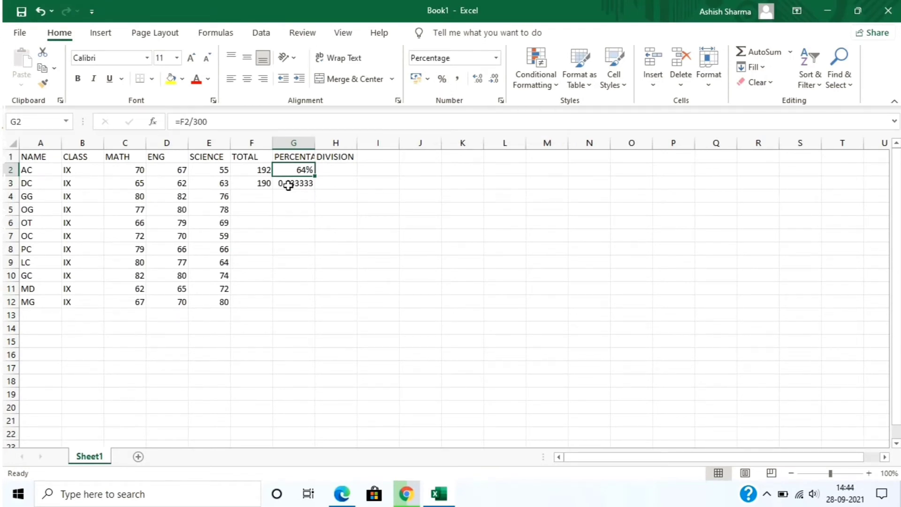
left_click(288, 185)
left_click(441, 81)
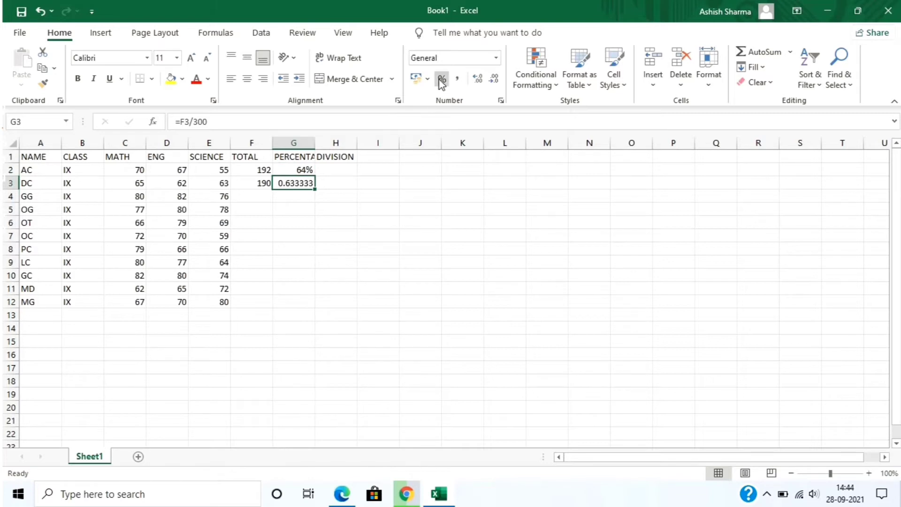
left_click(766, 493)
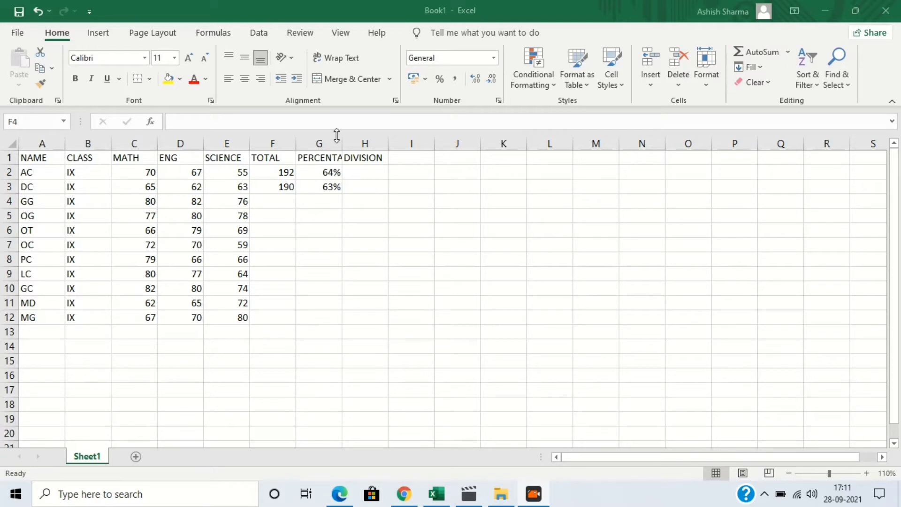
Step: Calculate the TOTAL for student GG in F4 with AutoSum over C4:E4
left_click(205, 34)
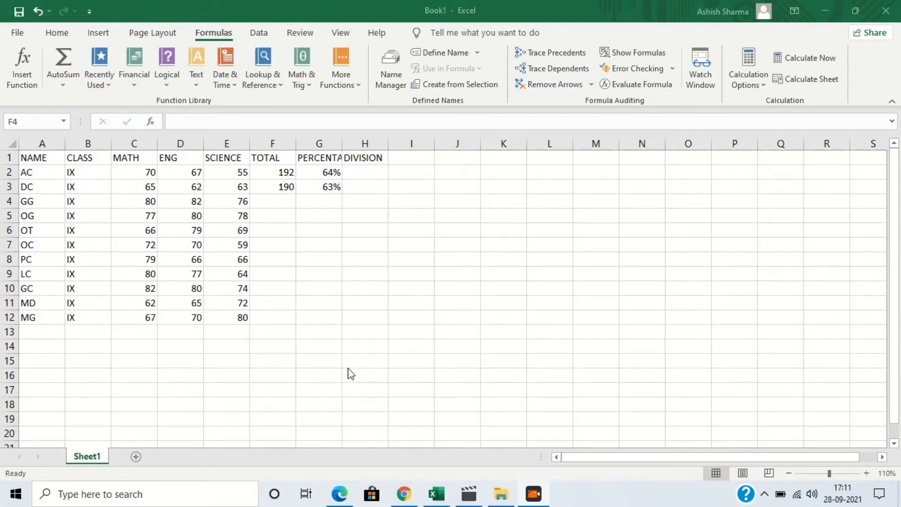
left_click(276, 203)
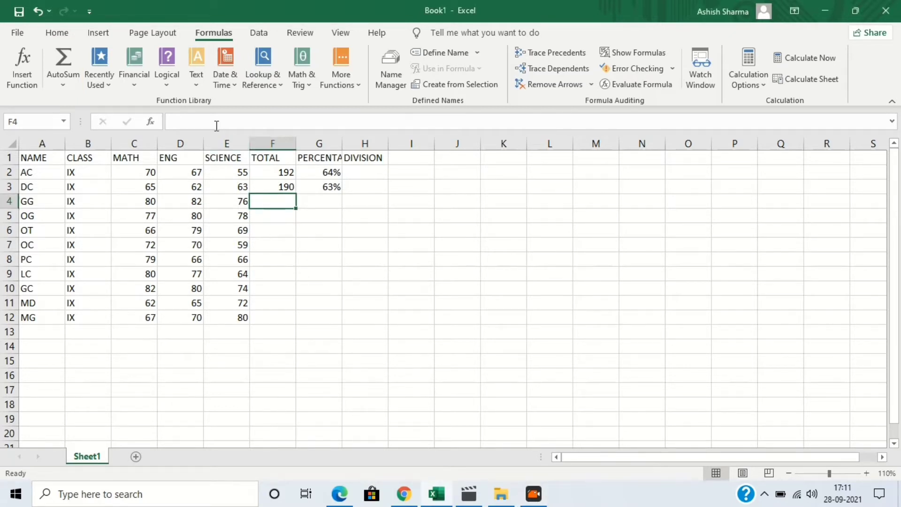
left_click(60, 51)
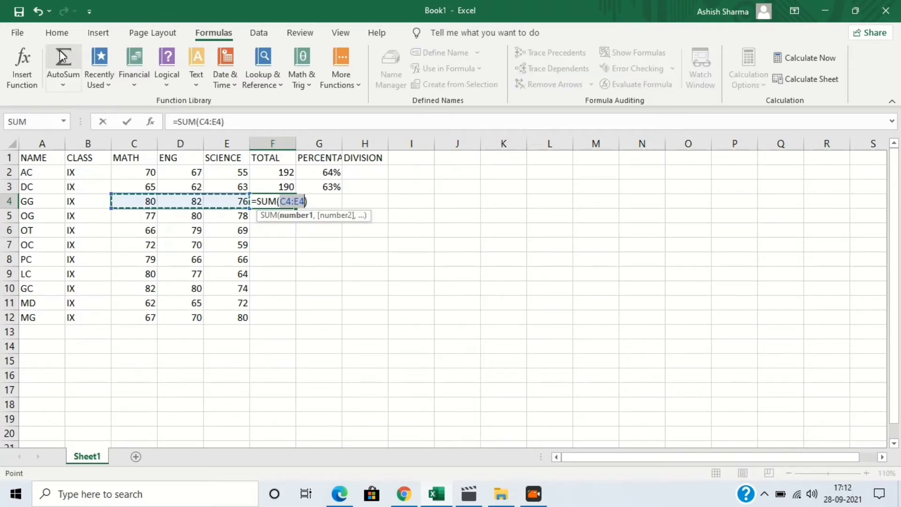
left_click(831, 465)
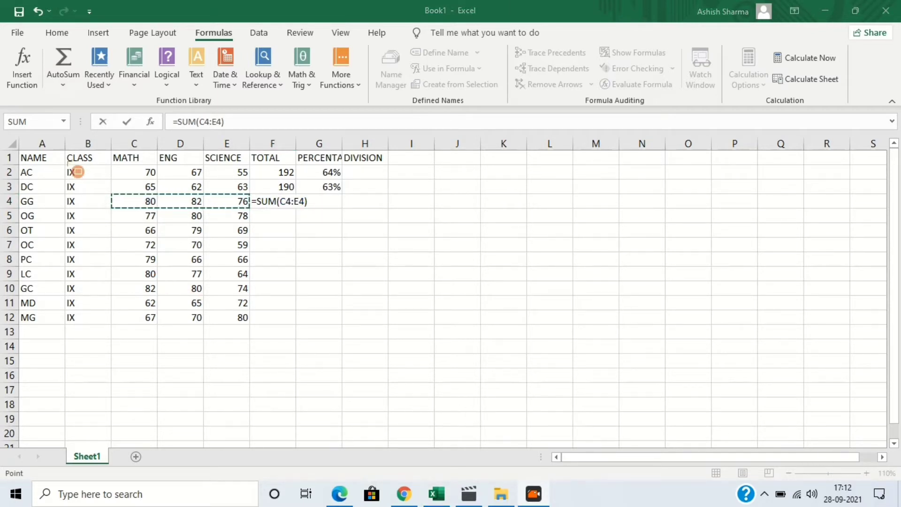
mouse_move(290, 233)
left_mouse_down()
mouse_move(397, 221)
mouse_move(397, 241)
mouse_move(336, 248)
left_mouse_up()
double_click(294, 201)
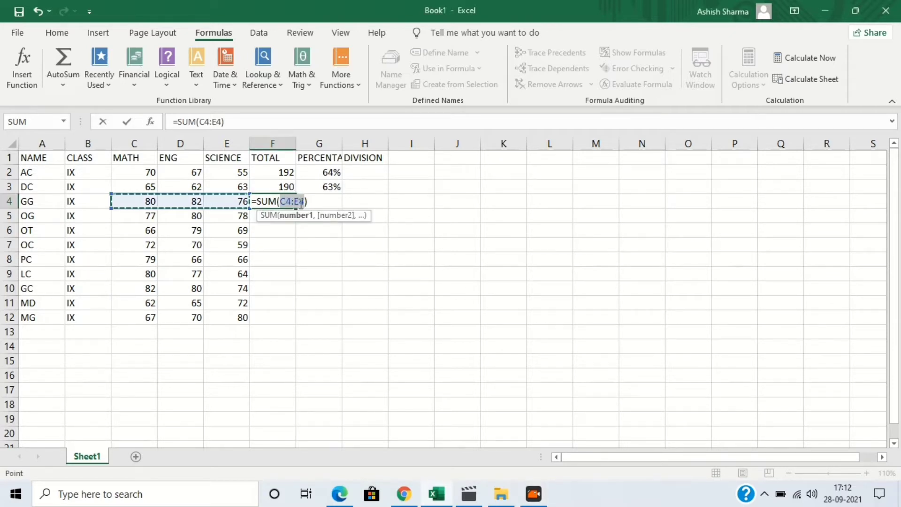
key("Return")
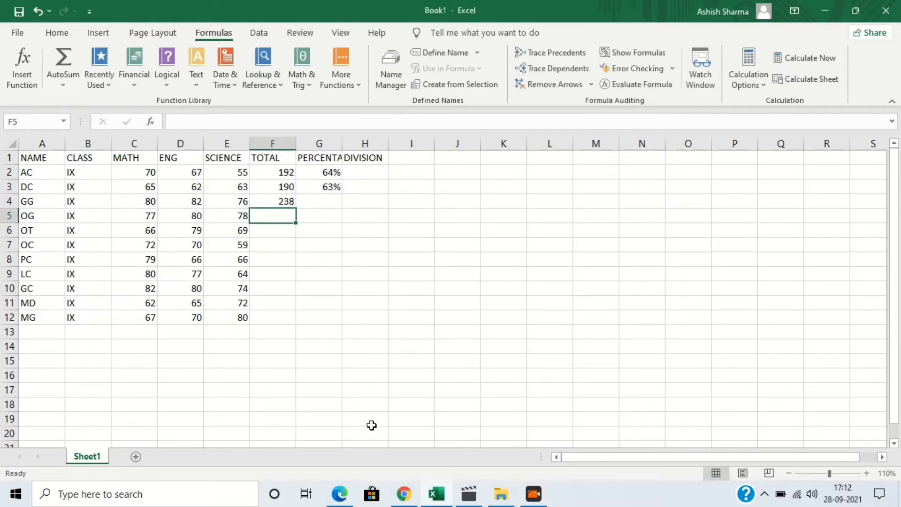
left_click(446, 457)
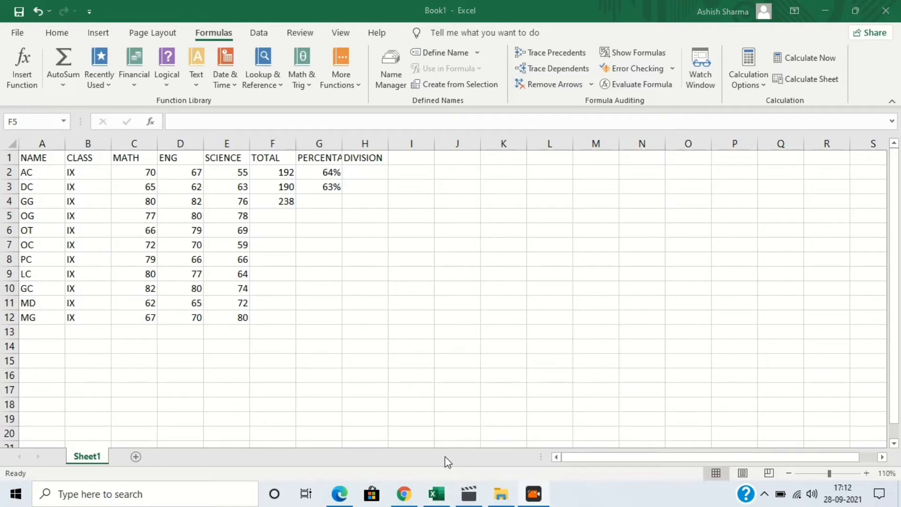
mouse_move(179, 25)
left_mouse_down()
mouse_move(212, 42)
mouse_move(244, 43)
left_mouse_up()
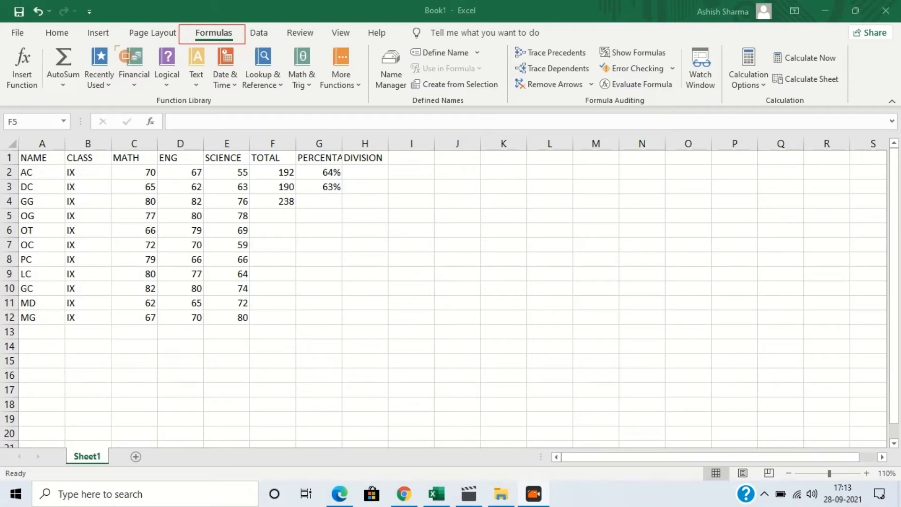
mouse_move(76, 44)
left_mouse_down()
mouse_move(130, 82)
mouse_move(131, 112)
left_mouse_up()
Step: Calculate the TOTAL for student OG in F5 with the recently used SUM function, taking E5, D5 and C5 as separate arguments
left_click(107, 88)
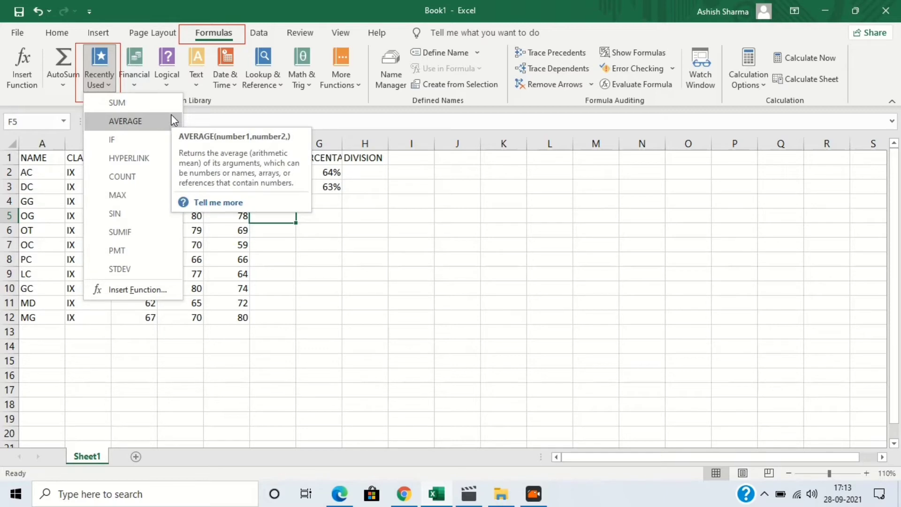
left_click(180, 105)
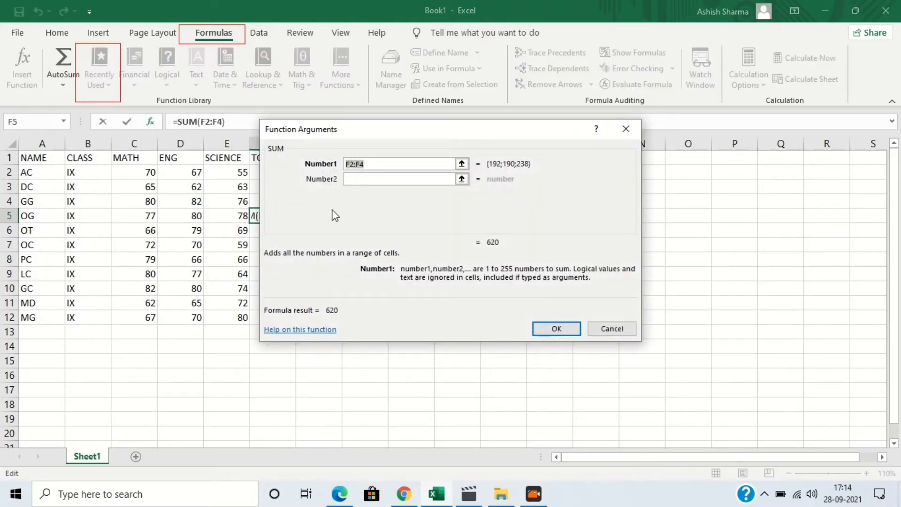
left_click_drag(407, 131, 500, 138)
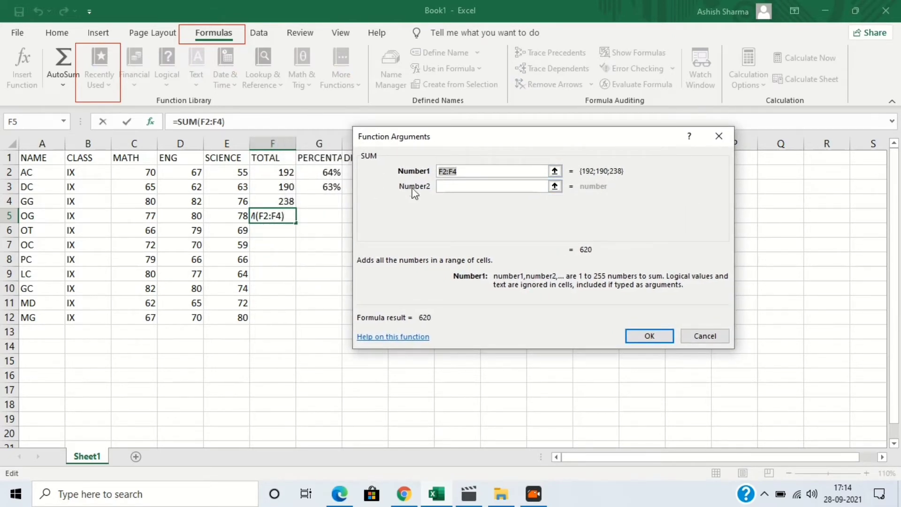
left_click(232, 218)
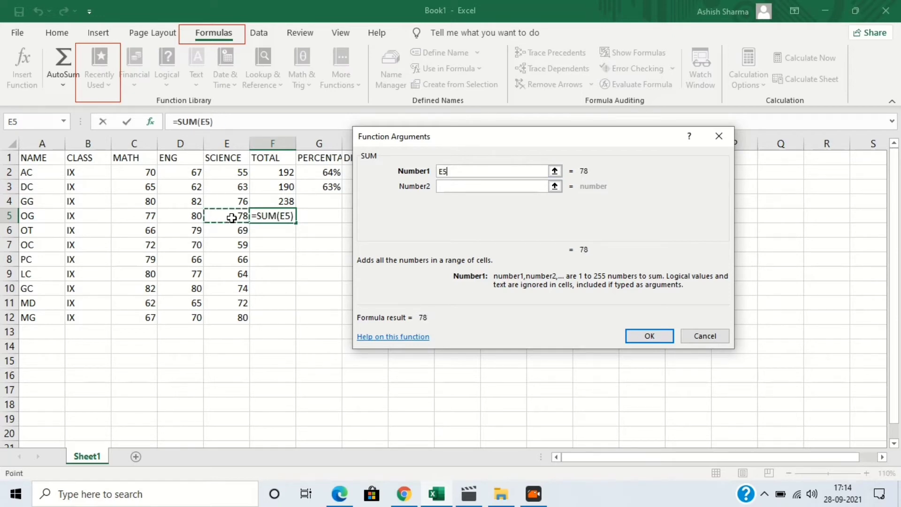
left_click(458, 189)
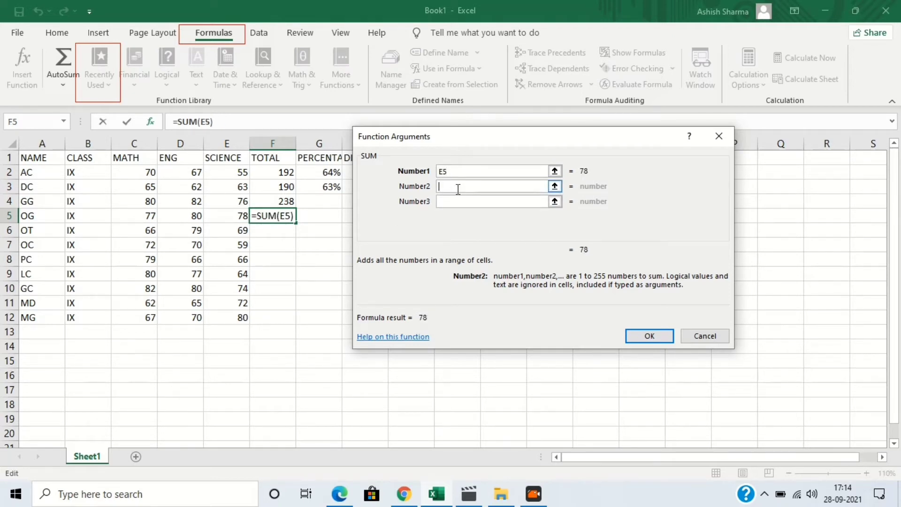
left_click(193, 217)
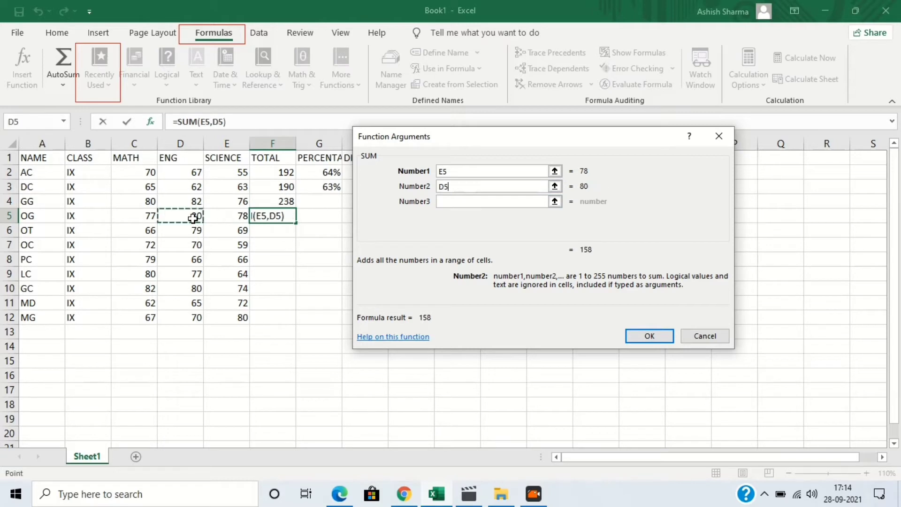
left_click(476, 201)
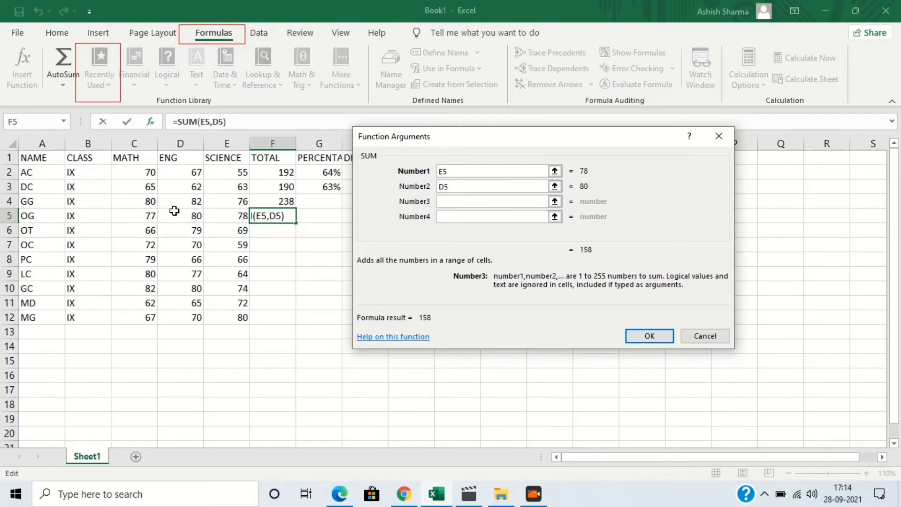
left_click(143, 215)
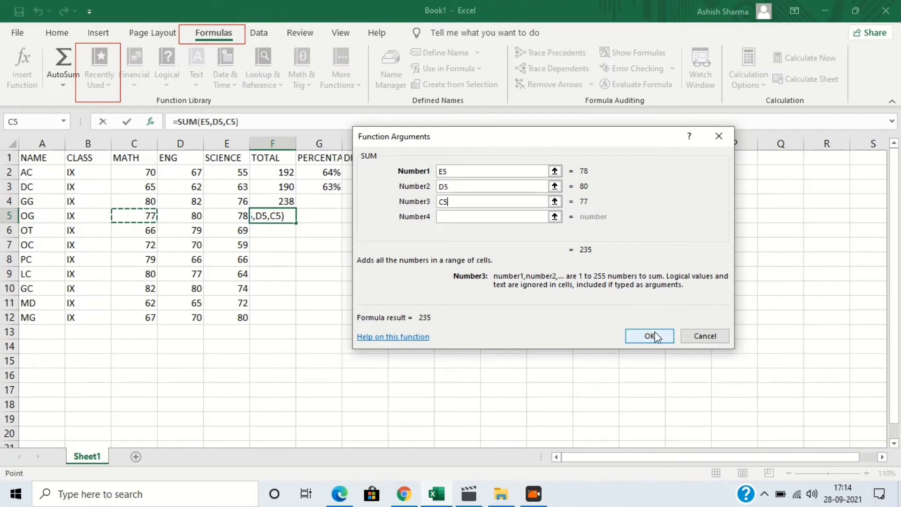
left_click(834, 460)
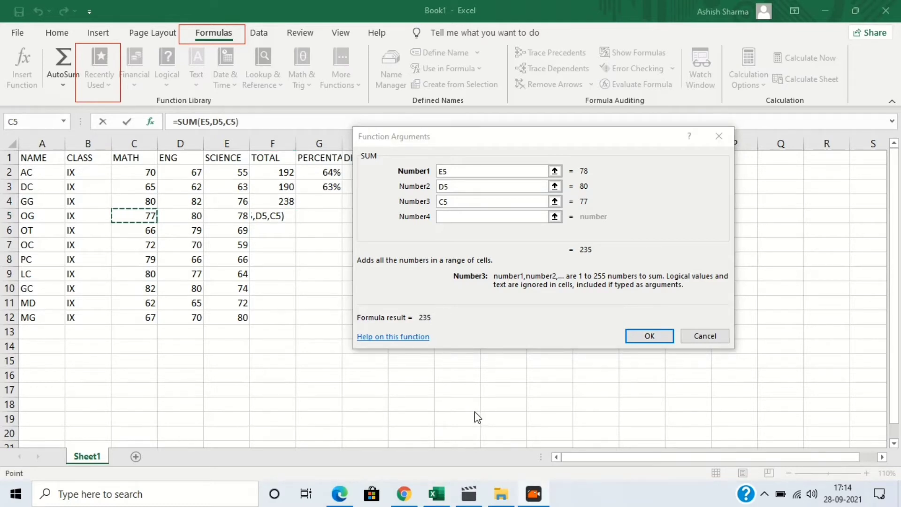
mouse_move(540, 239)
left_mouse_down()
mouse_move(610, 253)
mouse_move(621, 278)
left_mouse_up()
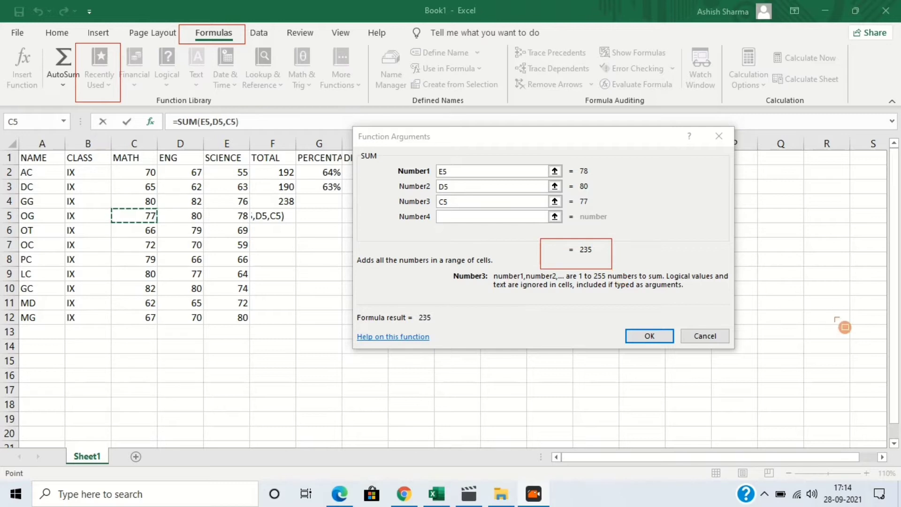
left_click(646, 339)
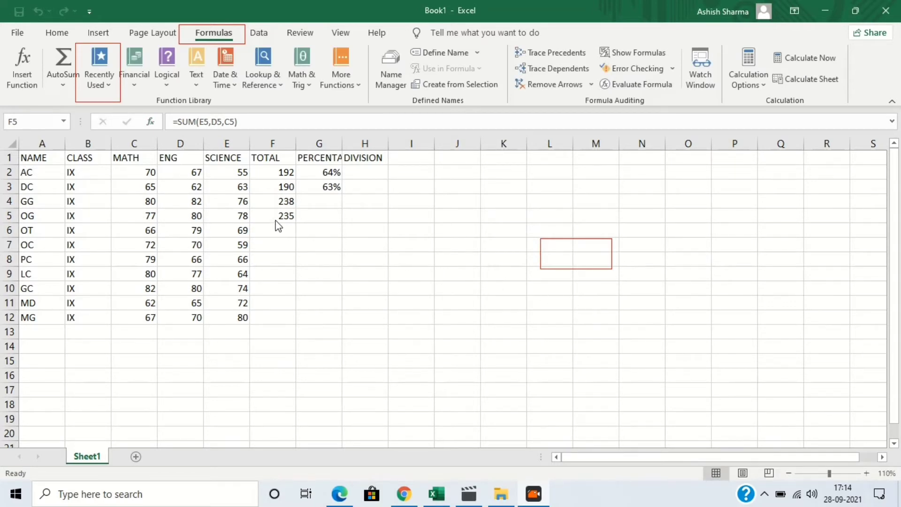
Step: Calculate the PERCENTAGE for student GG in G4 with the formula =F4/300
left_click(327, 199)
type("=")
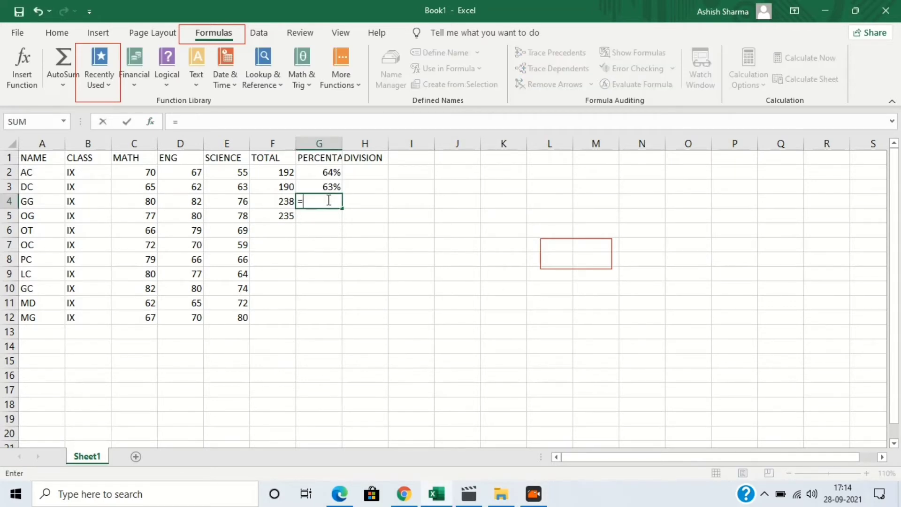
left_click(281, 203)
type("/")
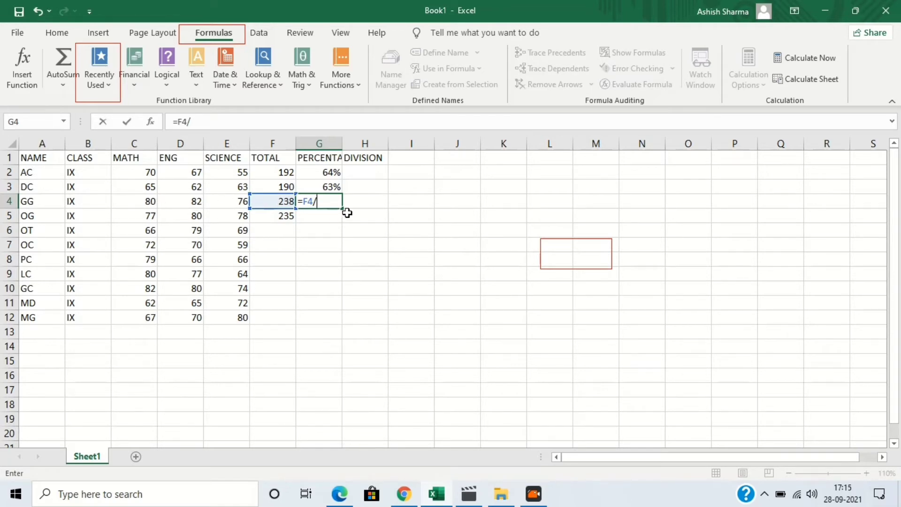
type("300")
key("Return")
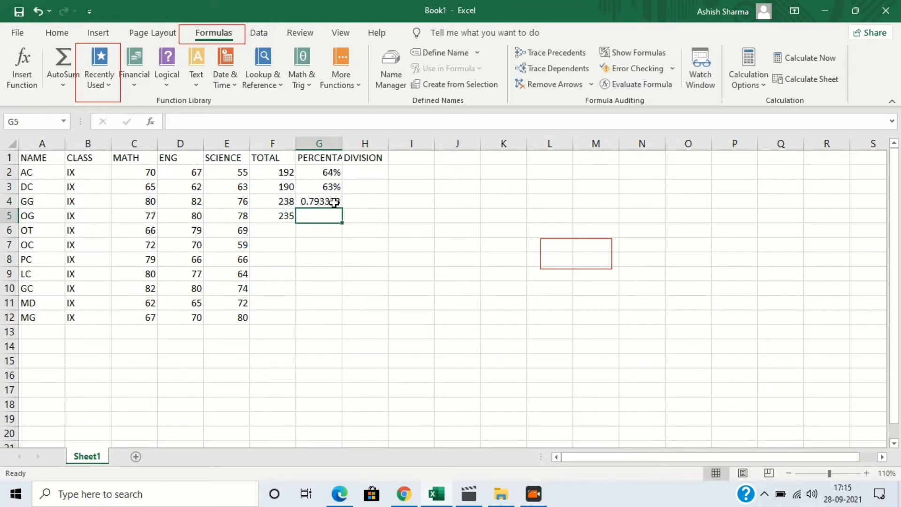
Step: Format the result in G4 with Percent Style
left_click(334, 202)
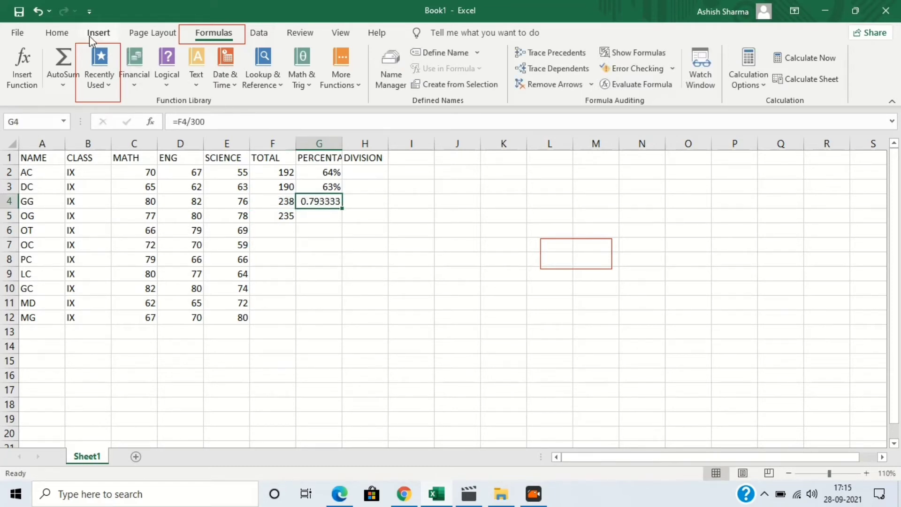
left_click(64, 33)
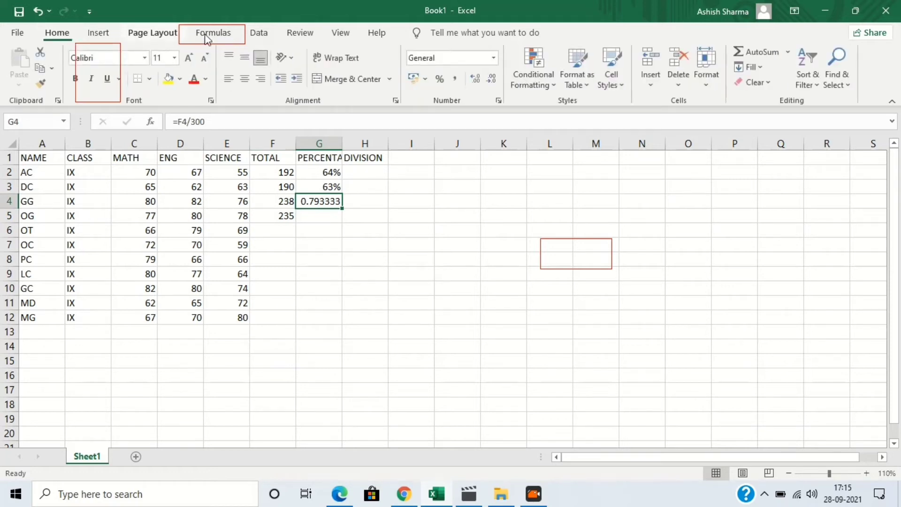
left_click(852, 469)
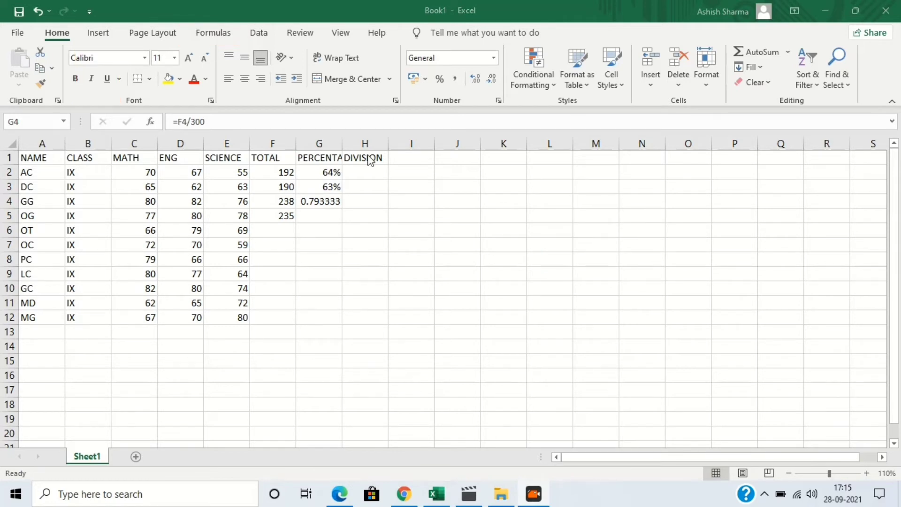
left_click(497, 101)
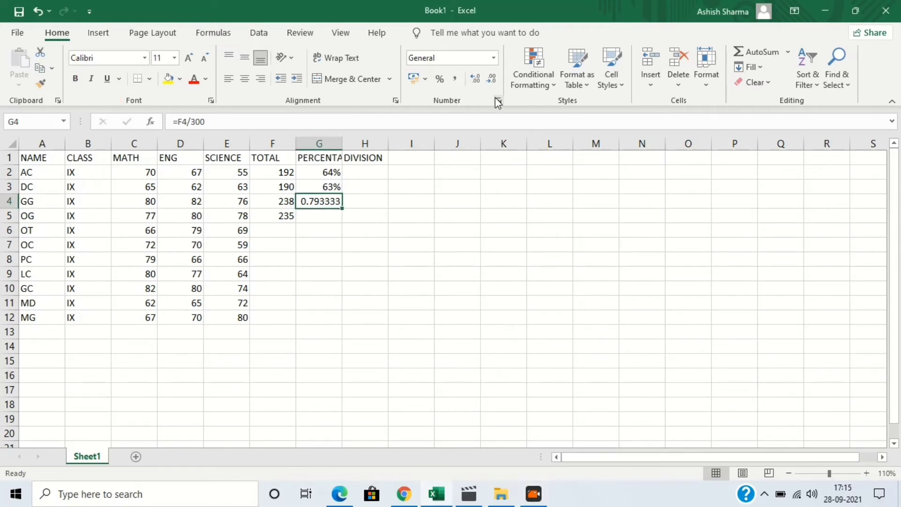
left_click(439, 80)
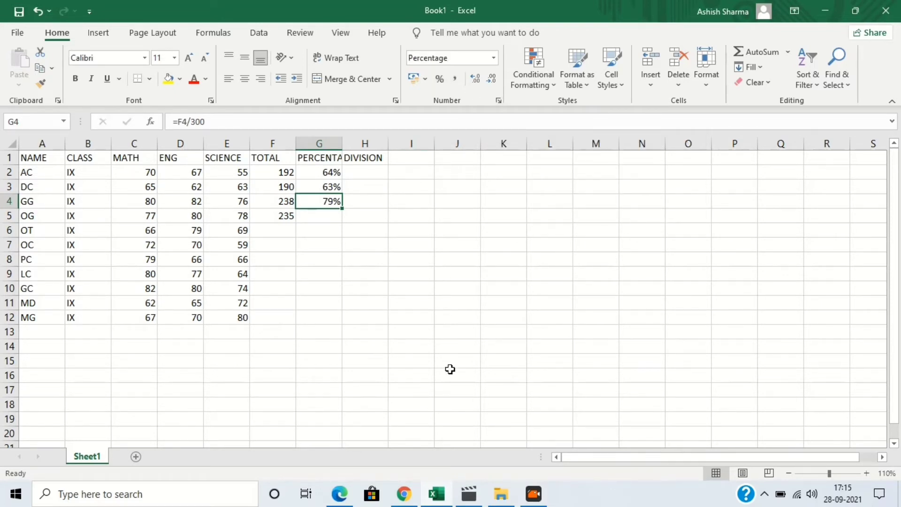
Step: Fill the percentage formula from G4 down through G12 for the remaining students
left_click(325, 219)
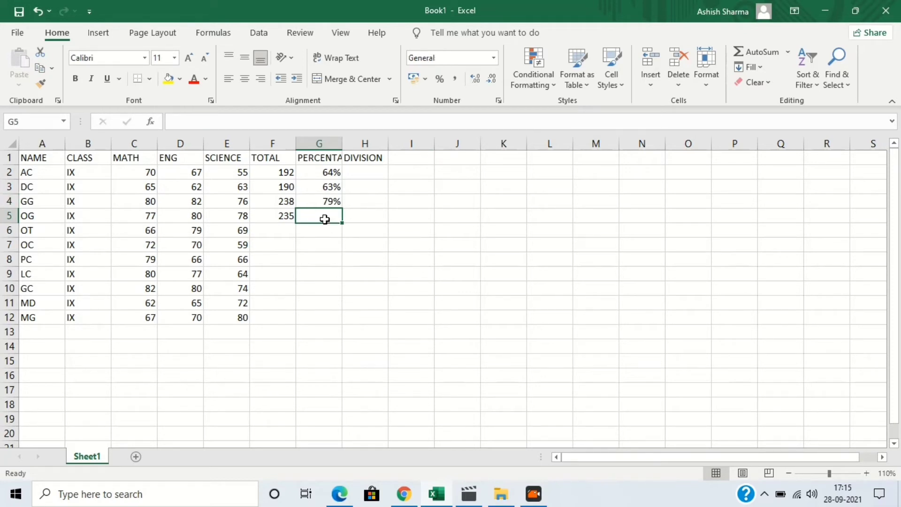
left_click(330, 201)
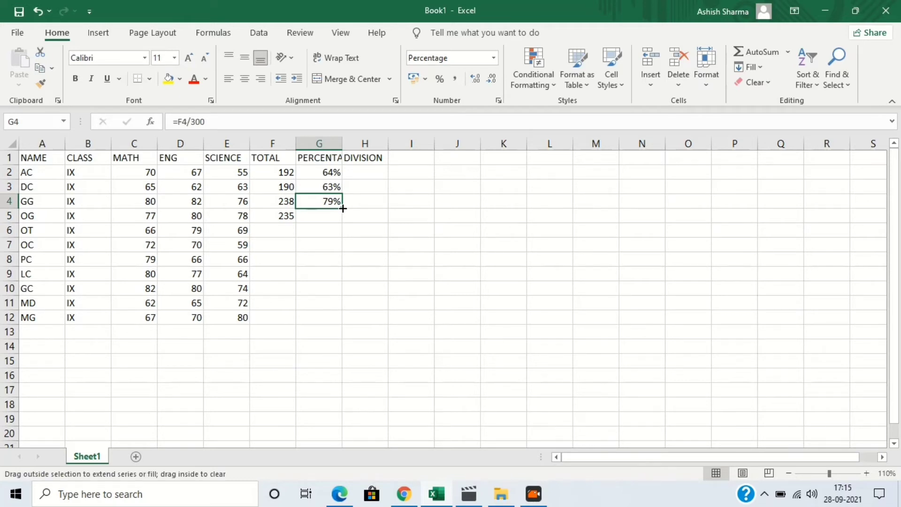
double_click(343, 208)
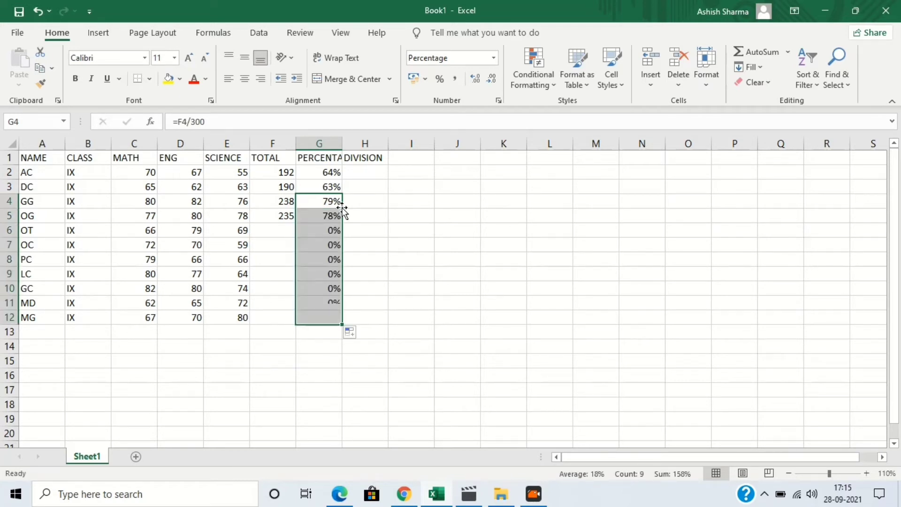
left_click(366, 230)
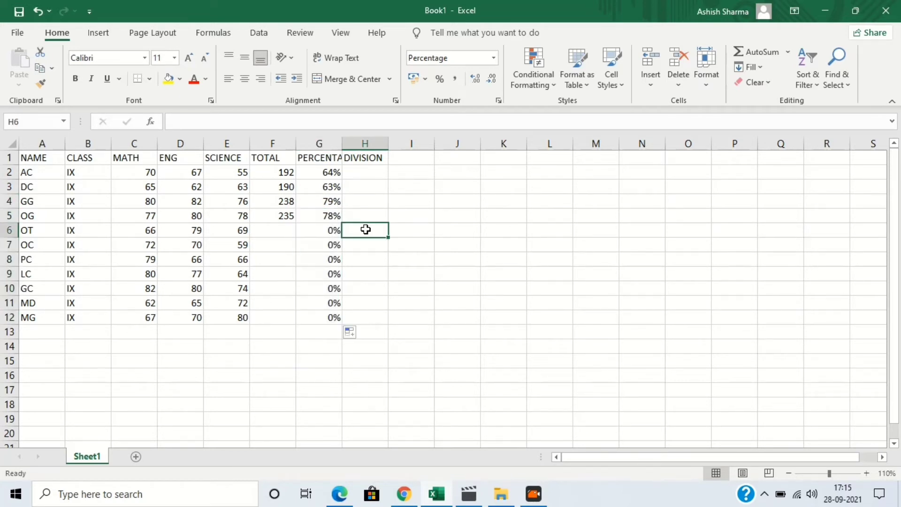
Step: Fill the SUM formula from F5 down through F12 to total the remaining students' marks
left_click(291, 216)
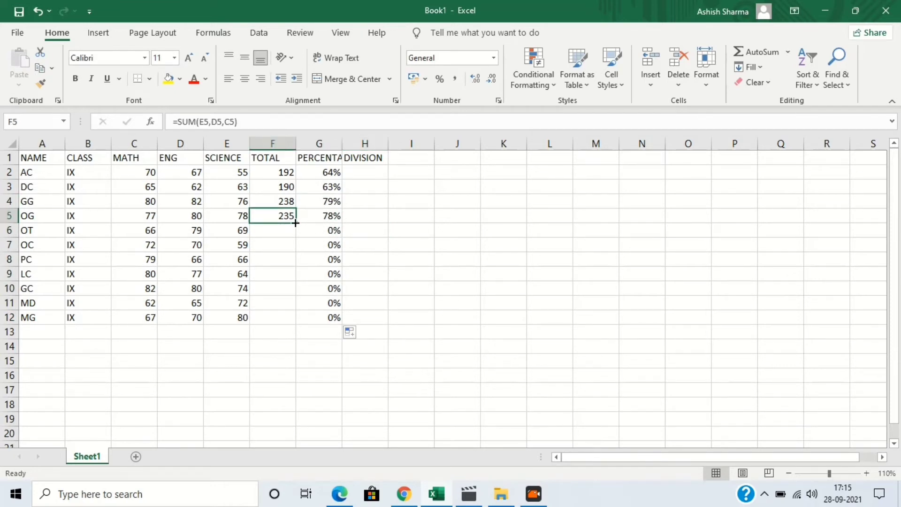
double_click(295, 223)
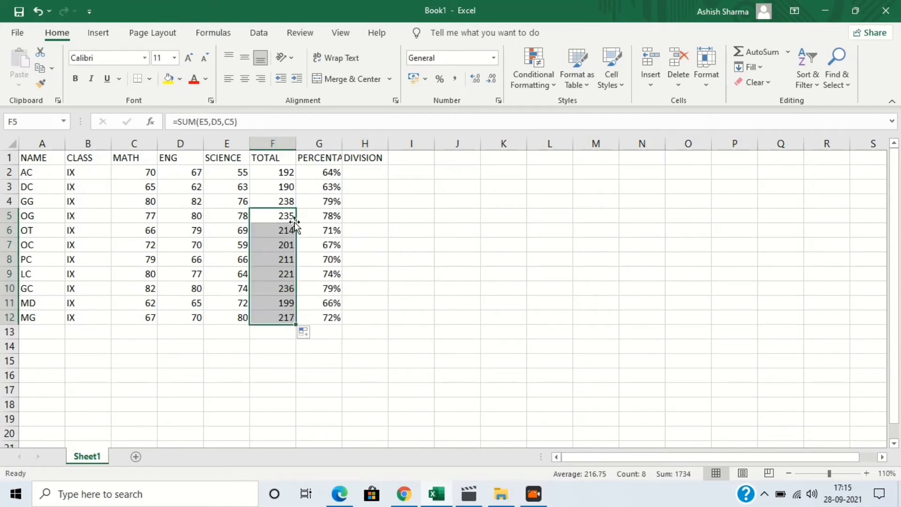
left_click(328, 260)
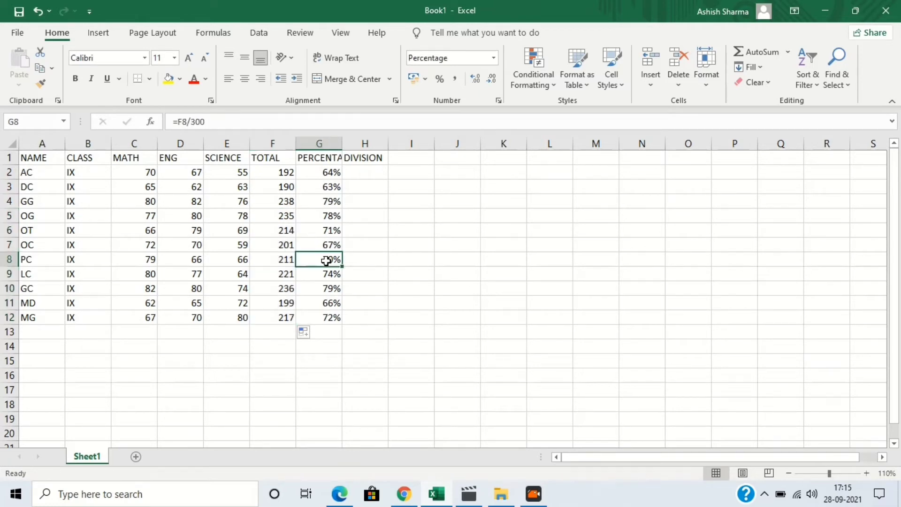
left_click(335, 288)
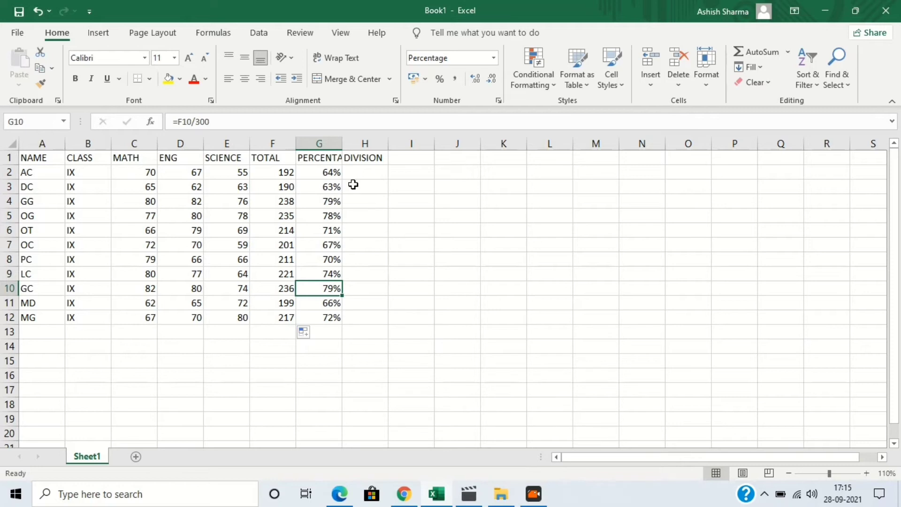
Step: AutoFit the width of column G to its PERCENTAGE heading
left_click(313, 147)
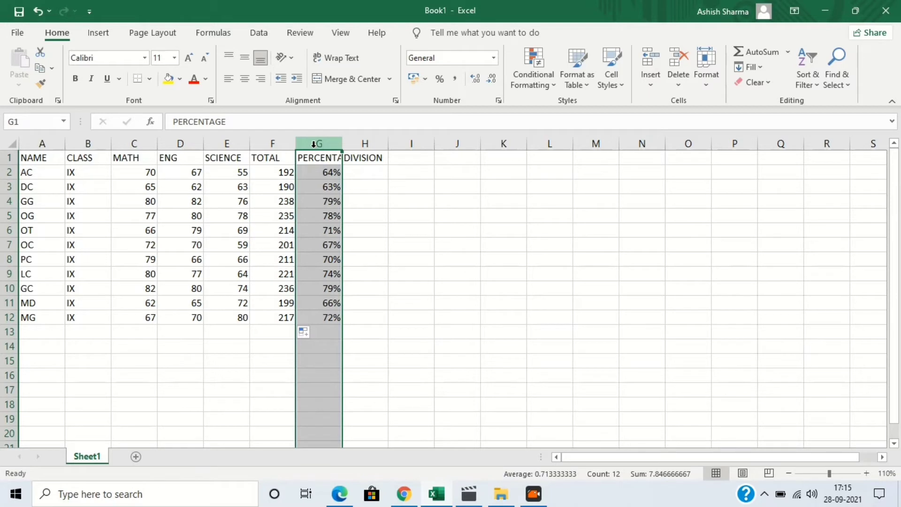
double_click(342, 144)
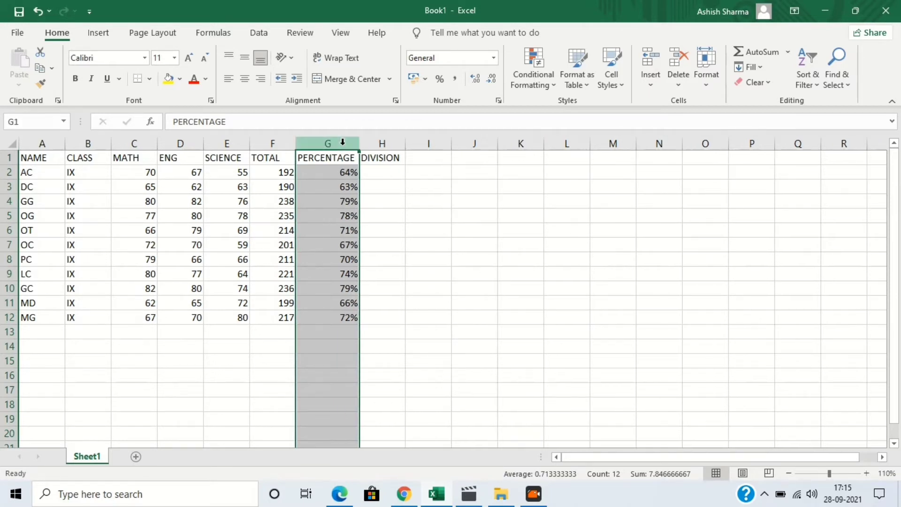
left_click(374, 174)
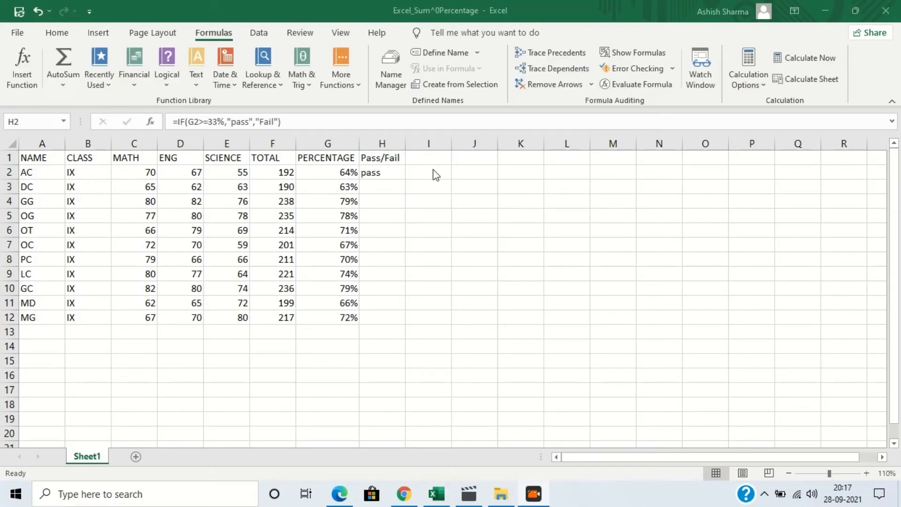
Step: Start an IF formula in H3 for student DC's Pass/Fail result and open its Function Arguments dialog, clear of the data
left_click(379, 173)
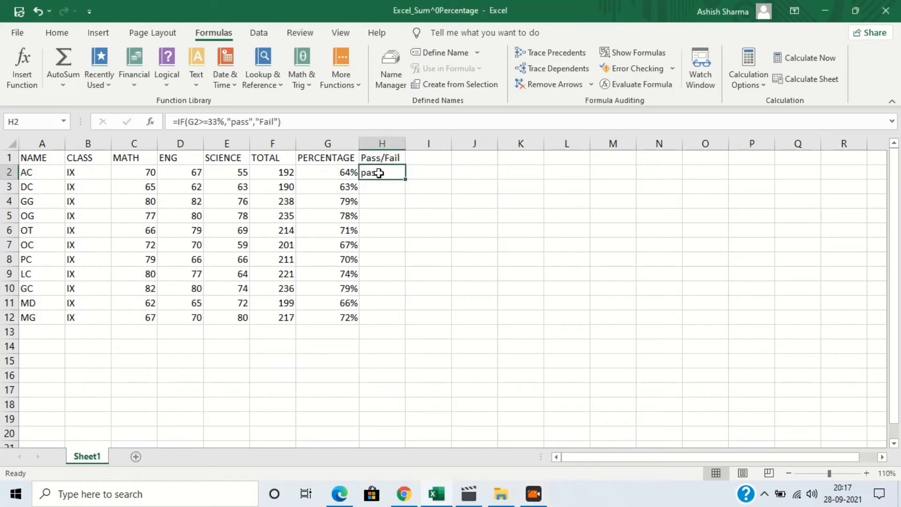
left_click(378, 187)
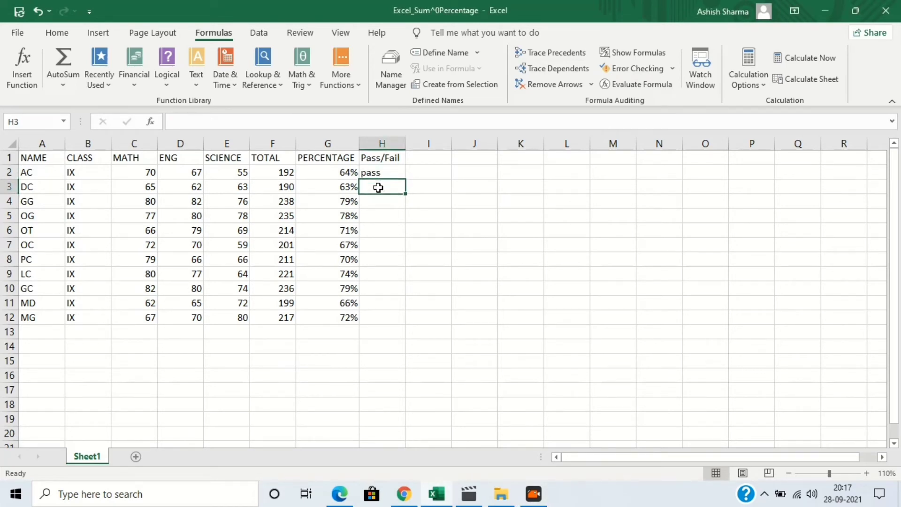
type("=")
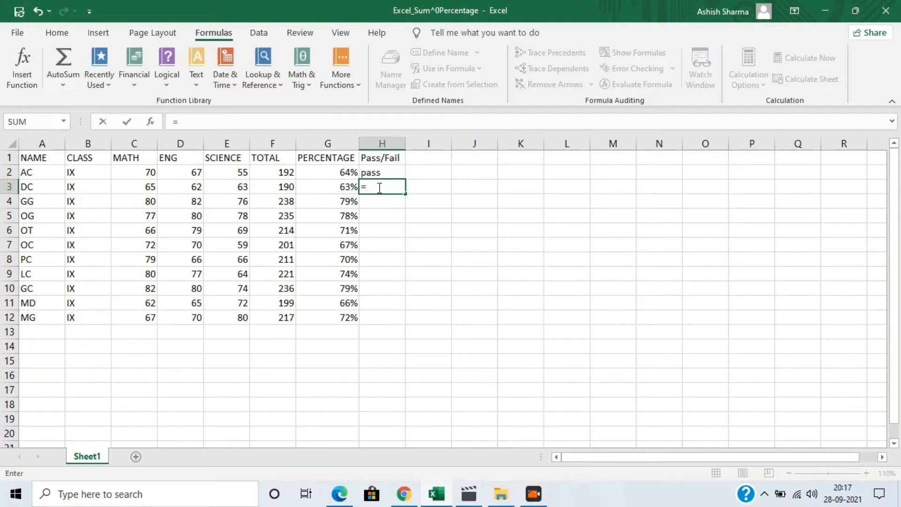
type("if")
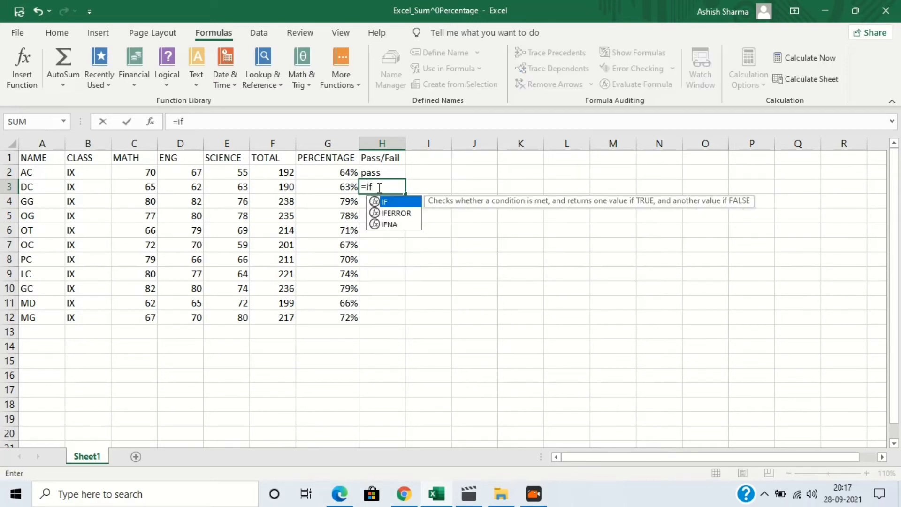
key("Tab")
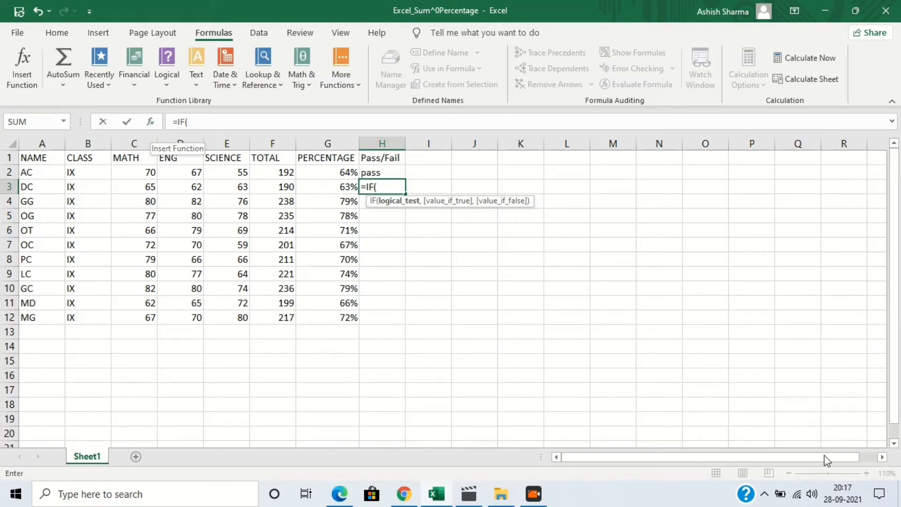
left_click(835, 463)
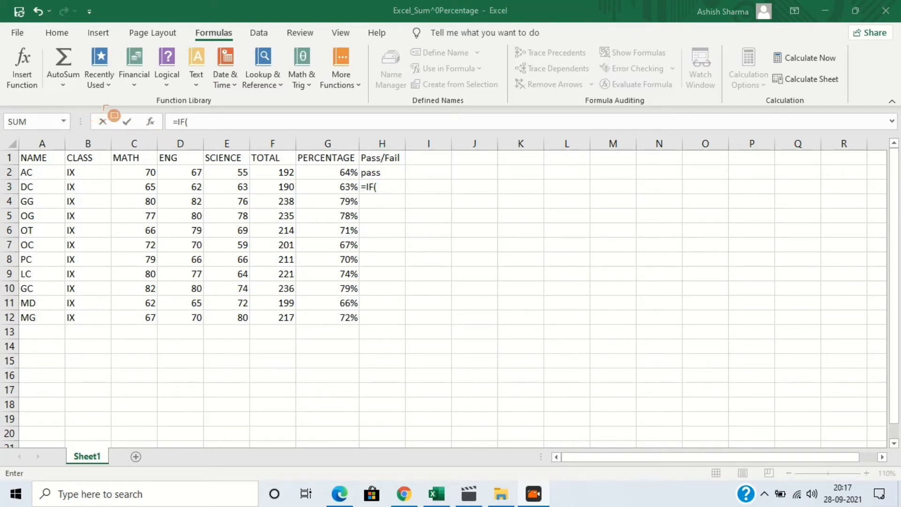
mouse_move(98, 107)
left_mouse_down()
mouse_move(174, 127)
mouse_move(170, 135)
left_mouse_up()
left_click(150, 121)
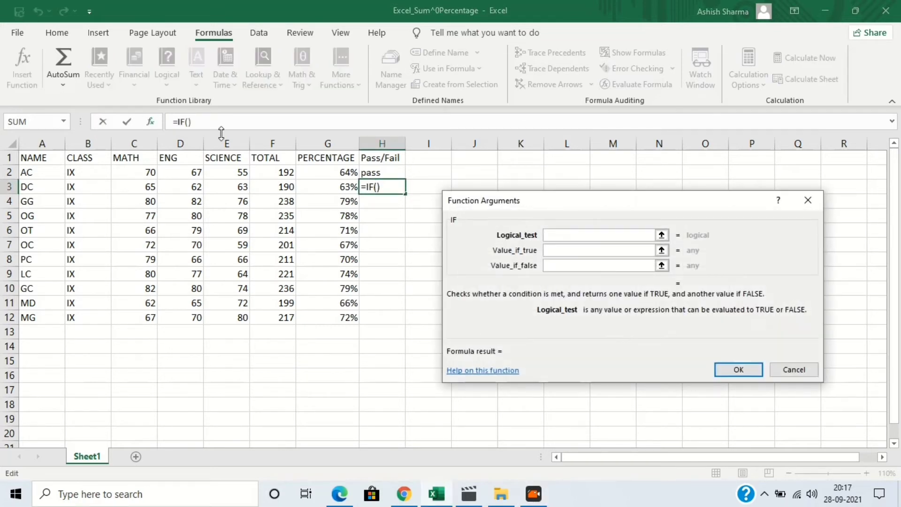
left_click_drag(570, 204, 565, 145)
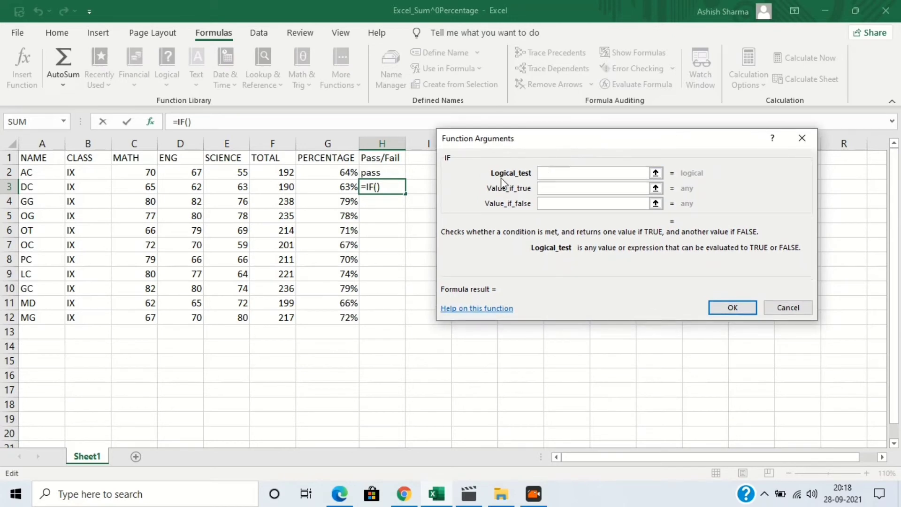
Step: Set the IF function's logical test to G3>=33%
left_click(340, 188)
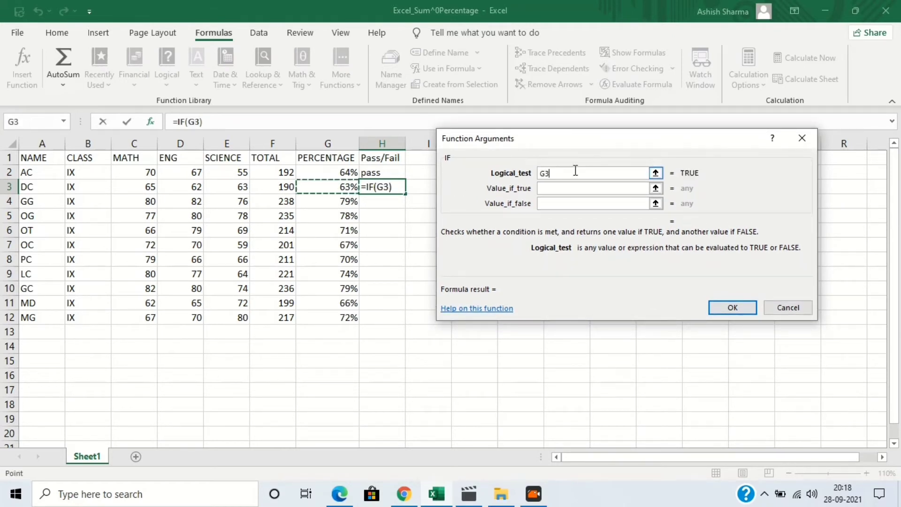
type(">")
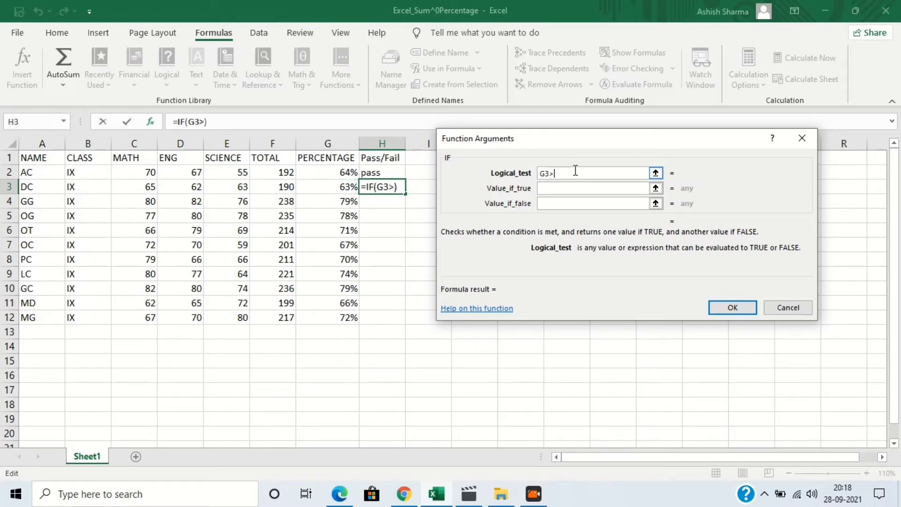
type("=33")
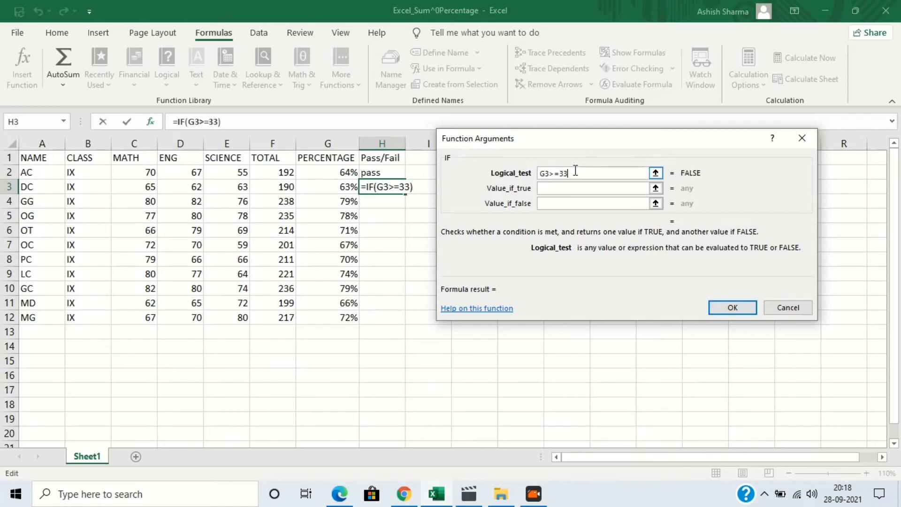
type("%")
Step: Set the IF function's value if true to Pass and its value if false to Fail
left_click(582, 186)
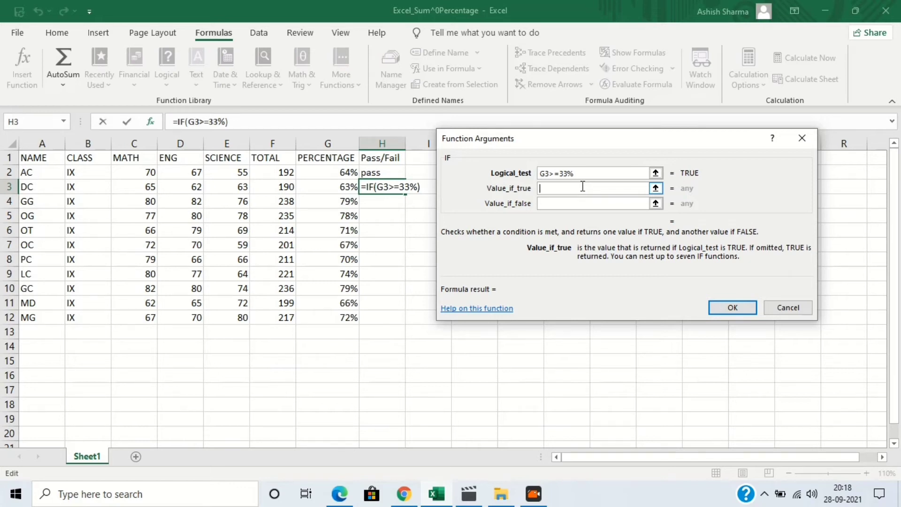
type("Pass")
left_click(574, 202)
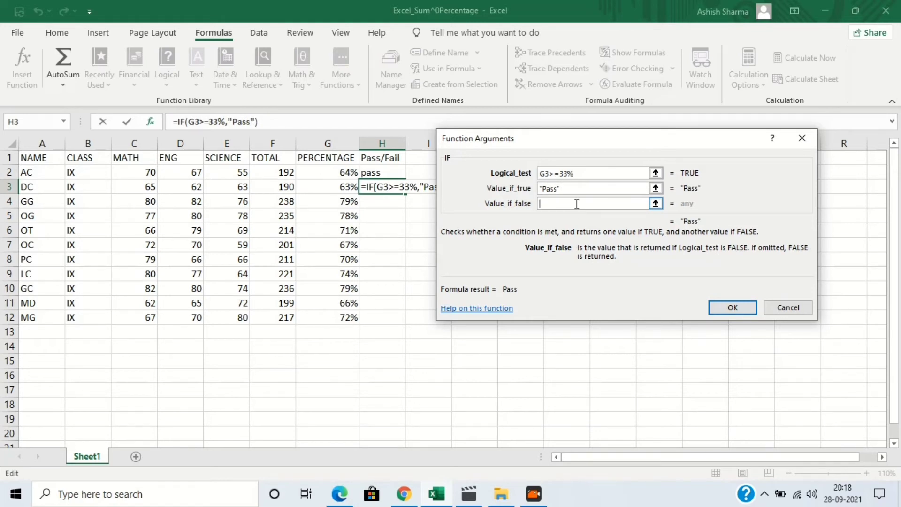
type("Fail")
left_click_drag(723, 221, 699, 222)
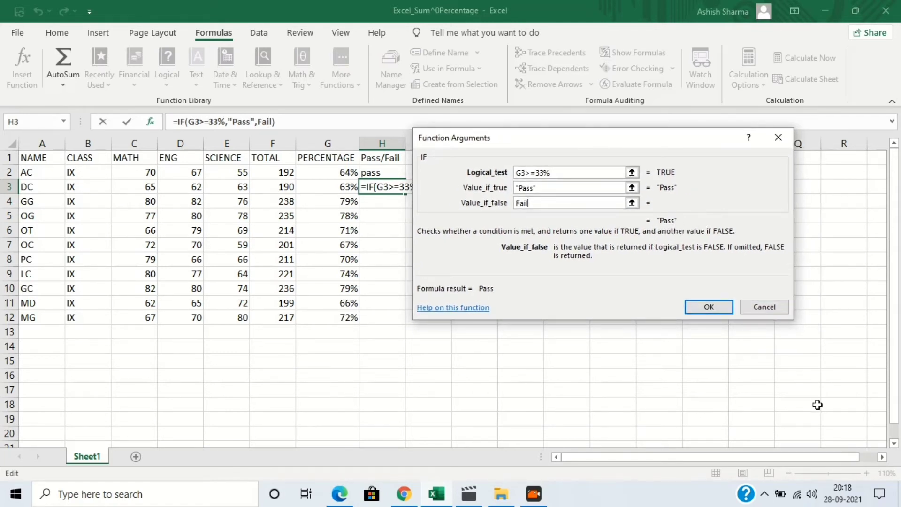
left_click(840, 470)
left_click(477, 408)
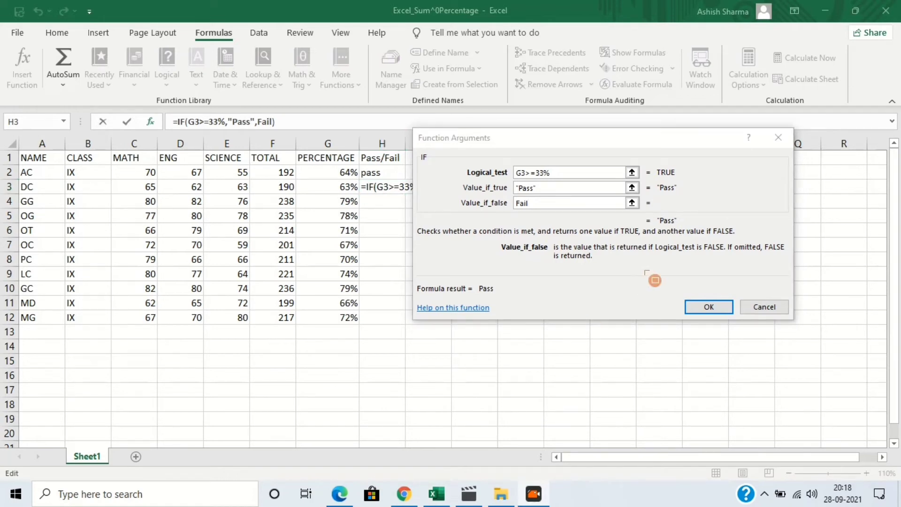
left_click_drag(636, 209, 696, 232)
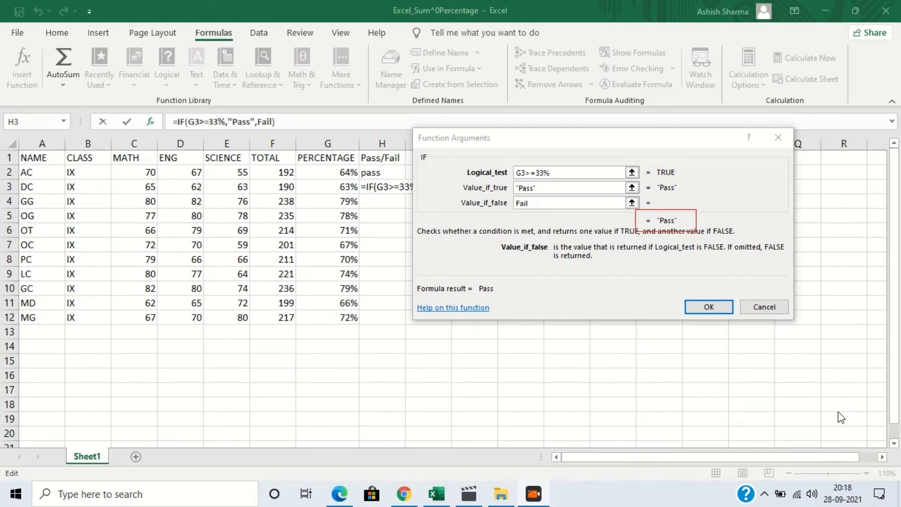
Step: Confirm the IF formula in H3 and fill it down the Pass/Fail column to H9
left_click(709, 307)
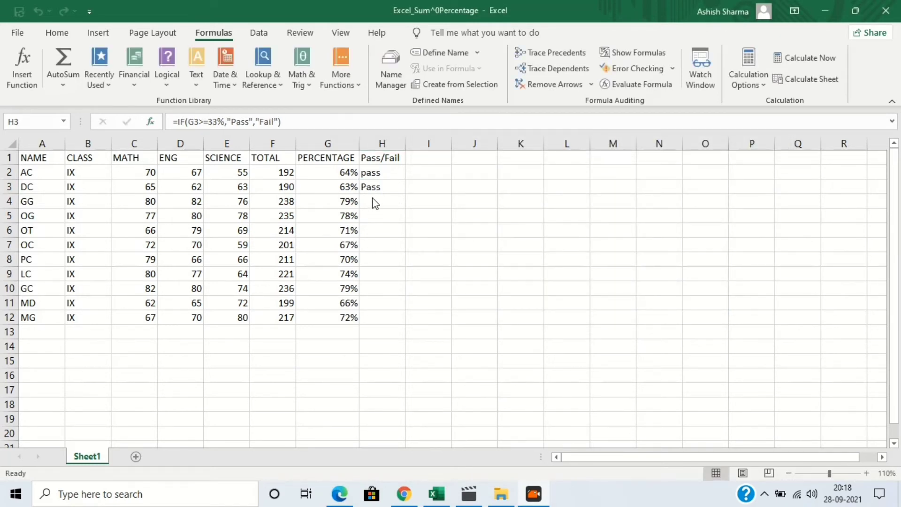
left_click(393, 193)
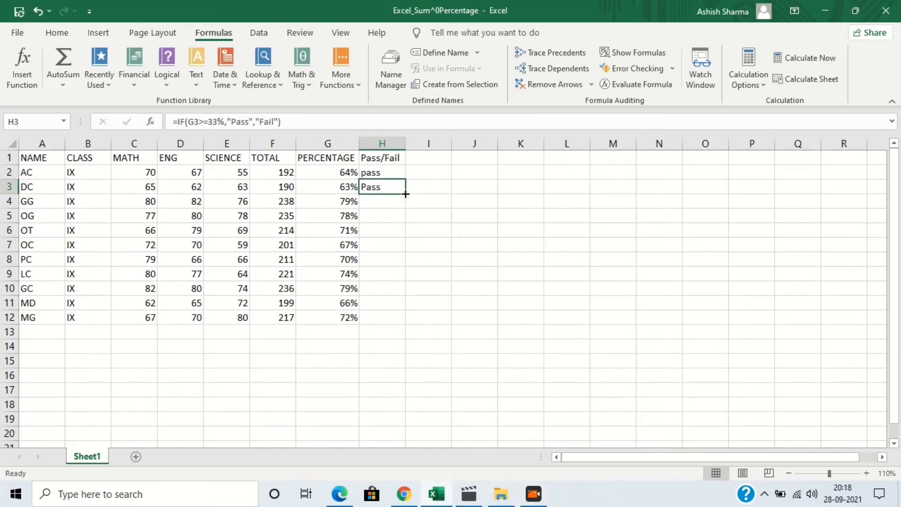
left_click_drag(405, 194, 404, 284)
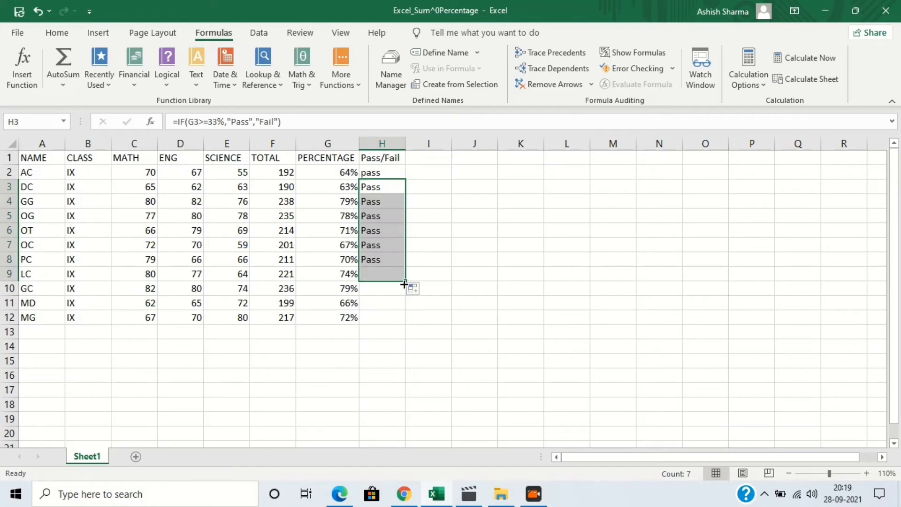
left_click(396, 301)
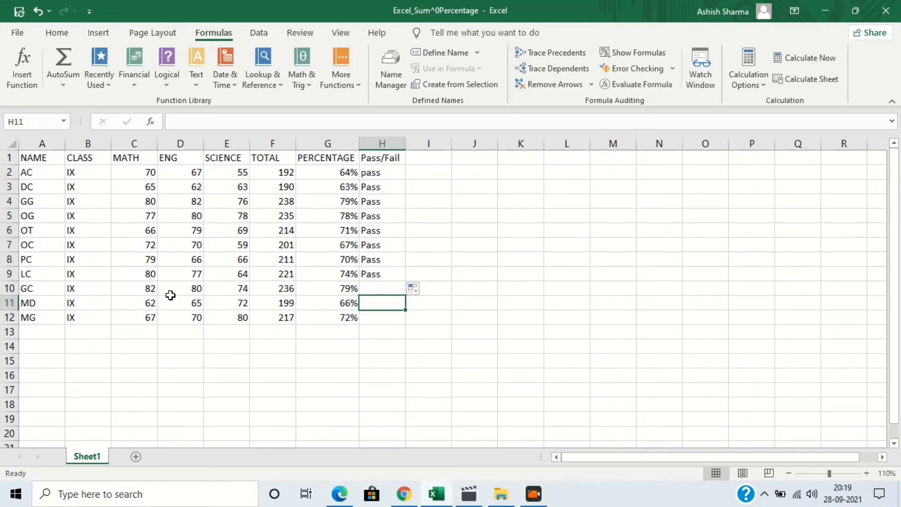
Step: Set student GC's MATH, ENG and SCIENCE marks in row 10 to 20 each
left_click(144, 289)
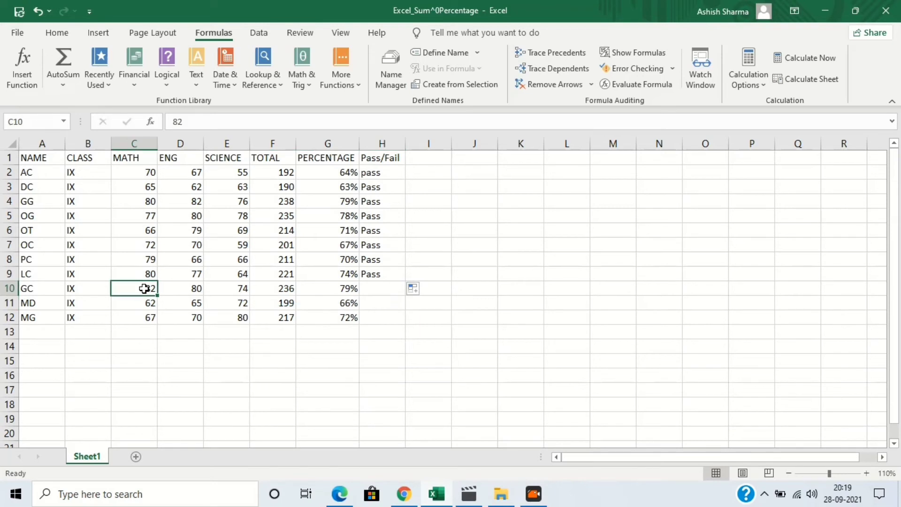
type("20")
key("Tab")
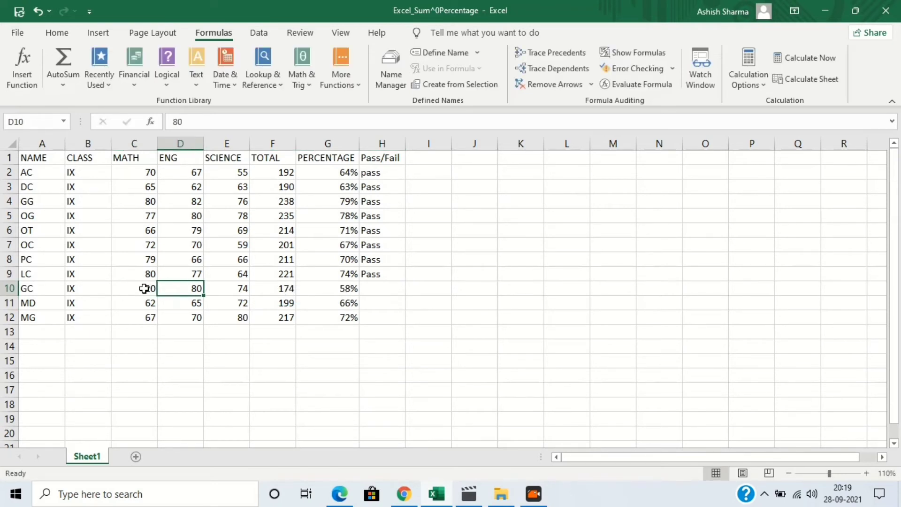
type("20")
key("Tab")
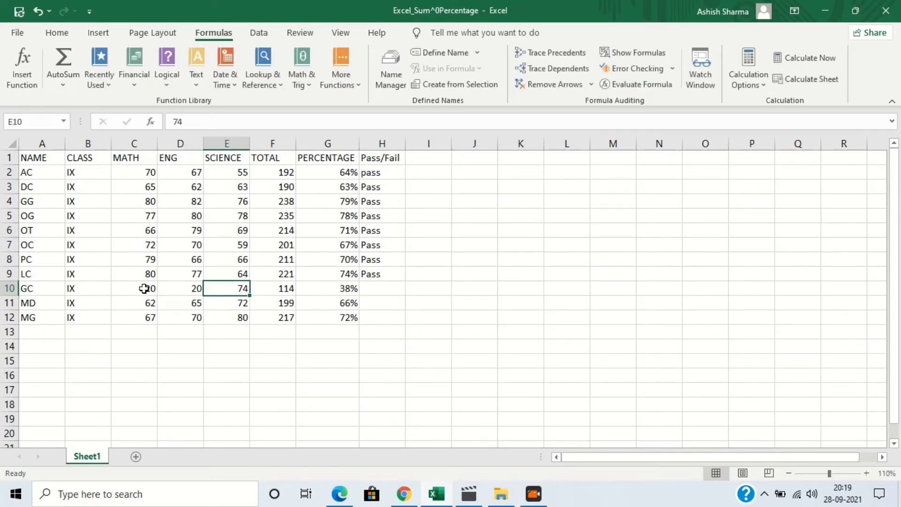
type("20")
key("Tab")
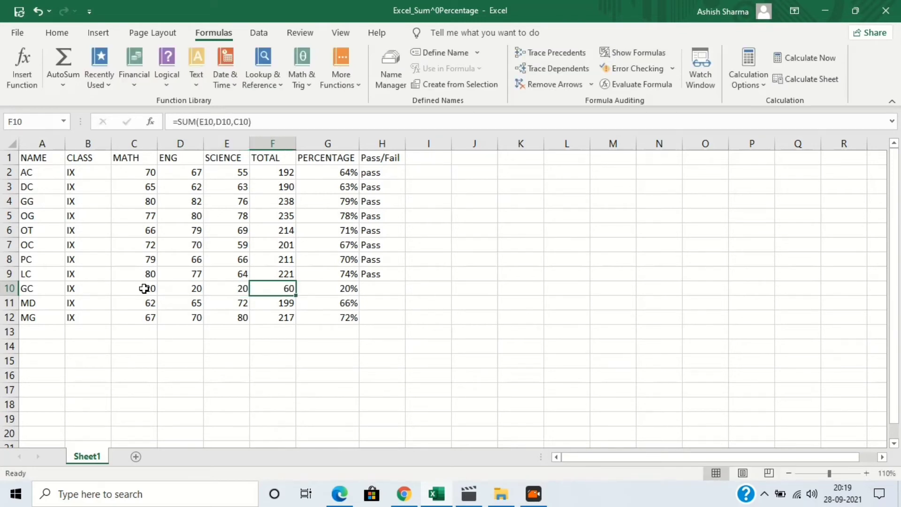
key("Tab")
key("Tab")
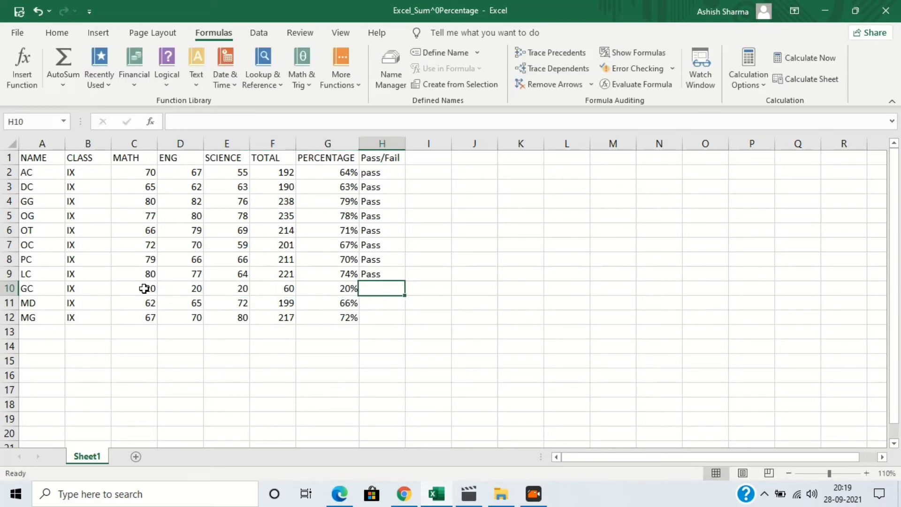
Step: Fill the Pass/Fail formula from H9 down to the last student in row 12
left_click(383, 276)
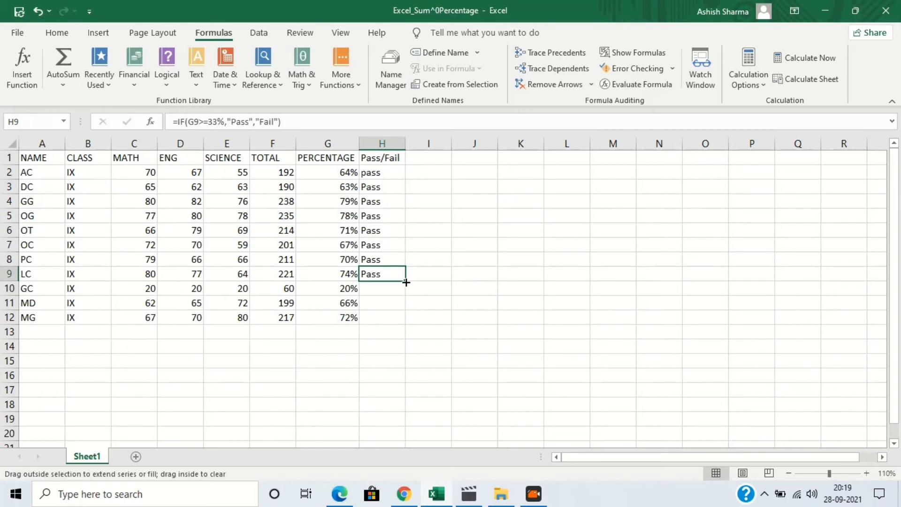
double_click(406, 283)
left_click(428, 291)
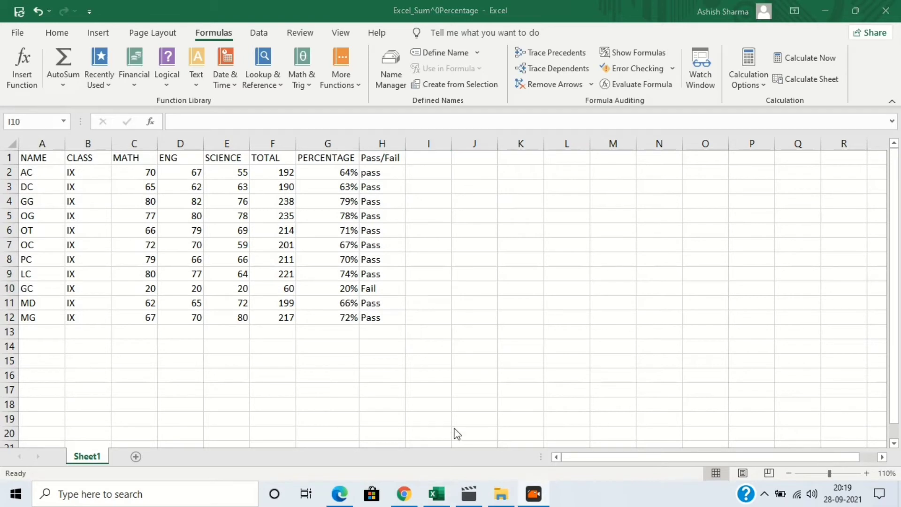
mouse_move(326, 267)
left_mouse_down()
mouse_move(385, 303)
mouse_move(411, 297)
left_mouse_up()
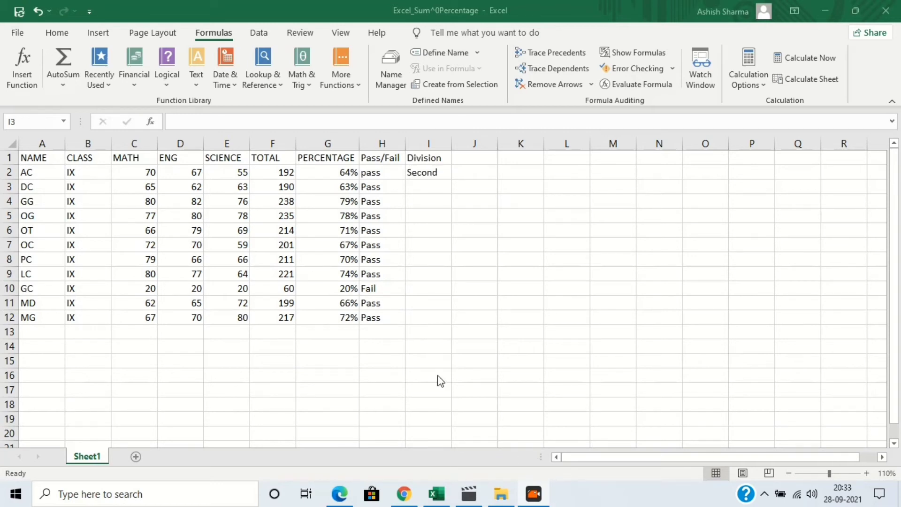
Step: Start an IF formula in I3 for student DC's Division, testing G3>=70% and returning "First" if true
left_click(434, 186)
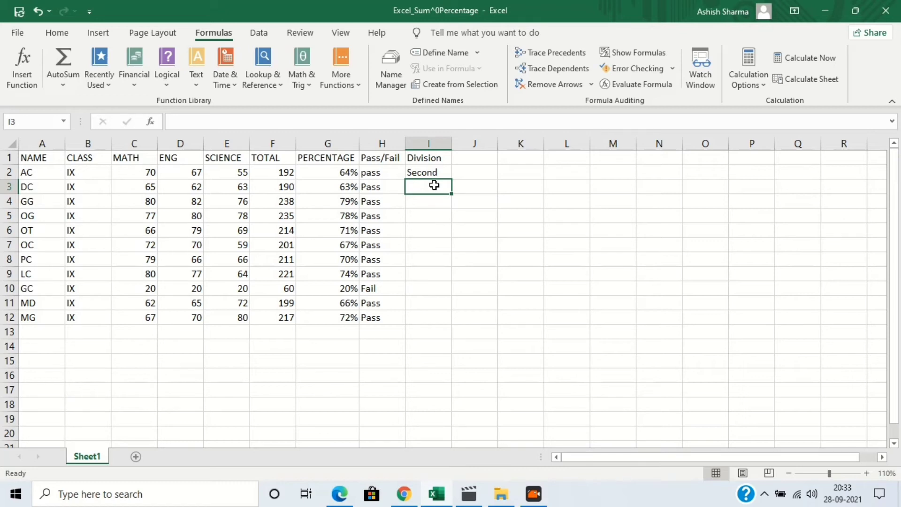
type("=")
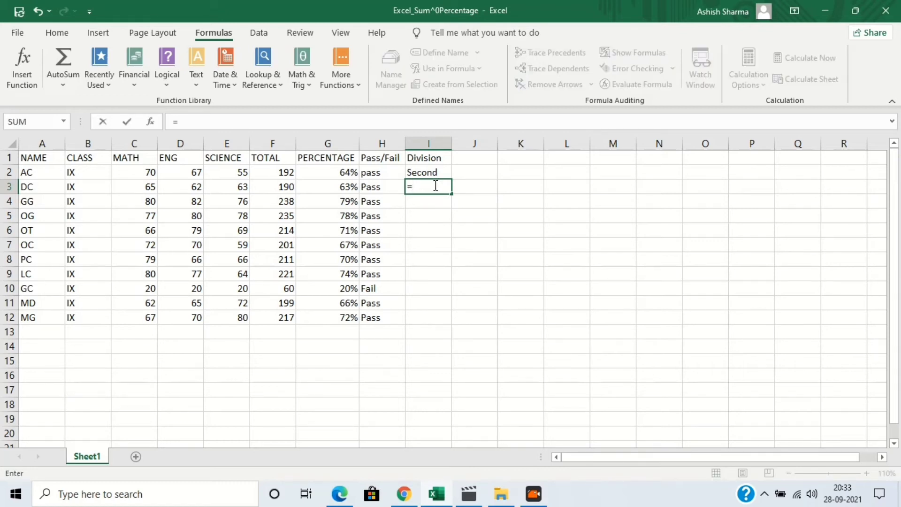
type("I")
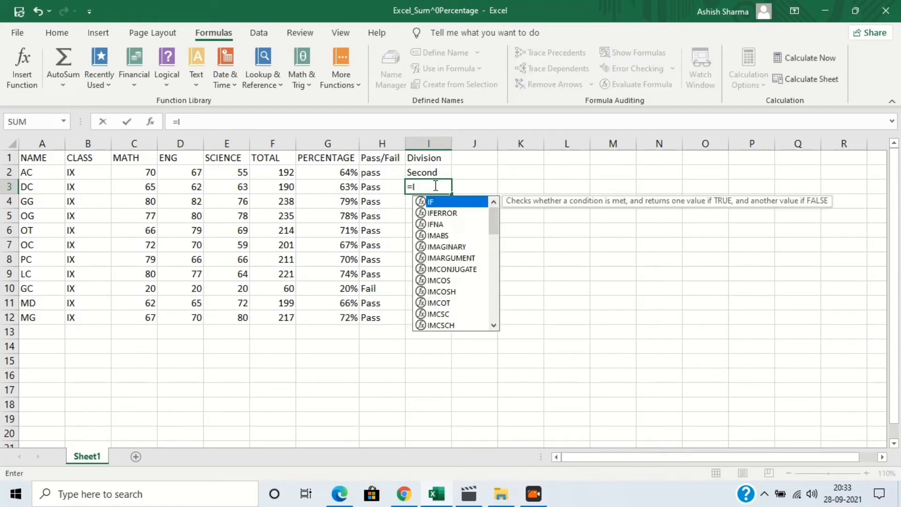
type("f")
key("Tab")
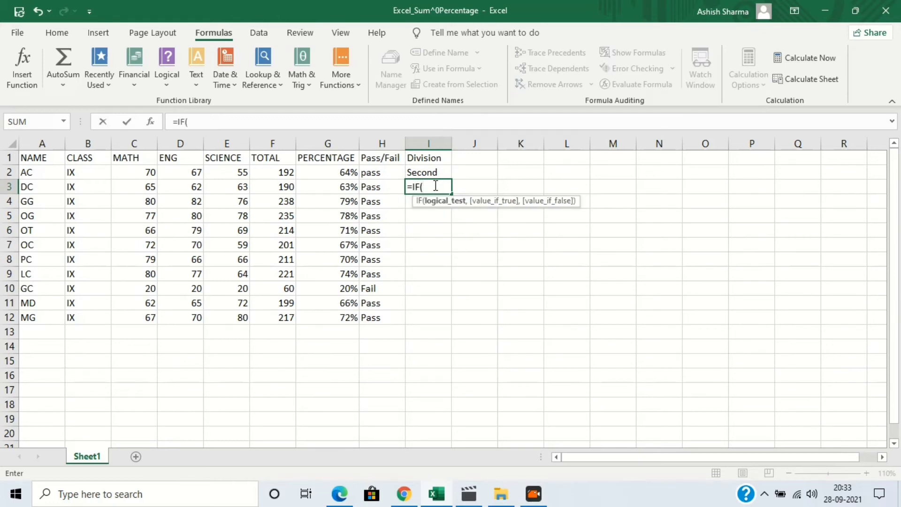
key("Left")
key("Left")
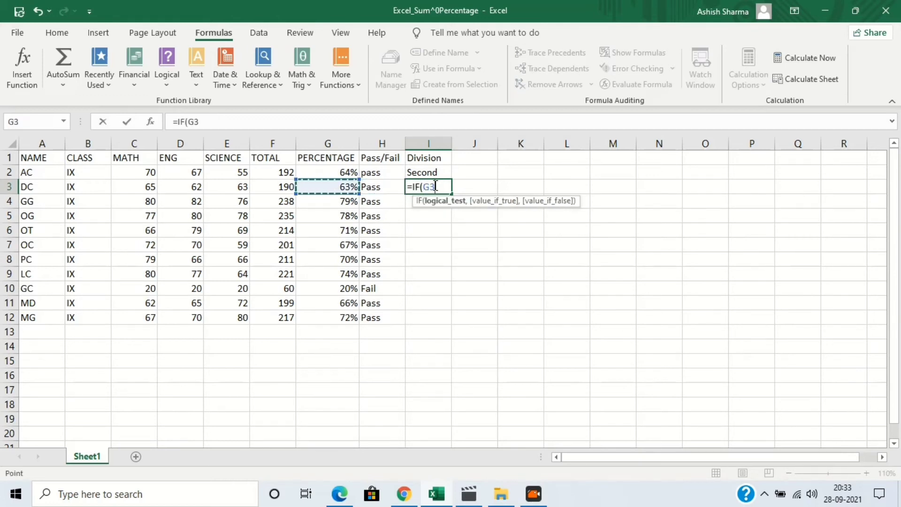
type(">=70%")
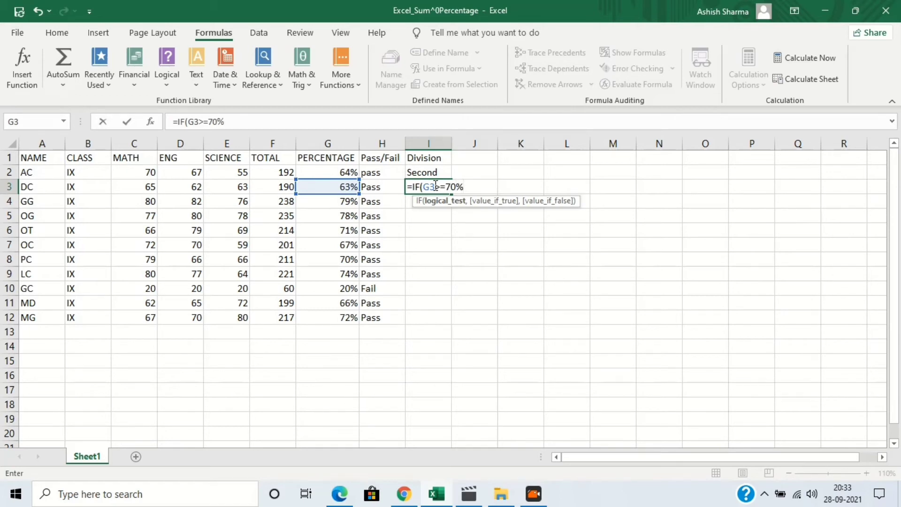
type(",")
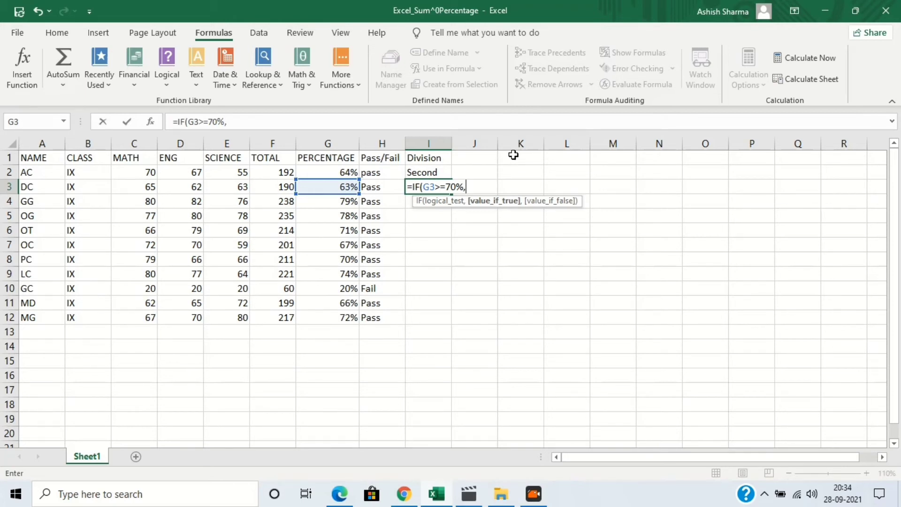
type("F")
key("BackSpace")
type("\"First\",")
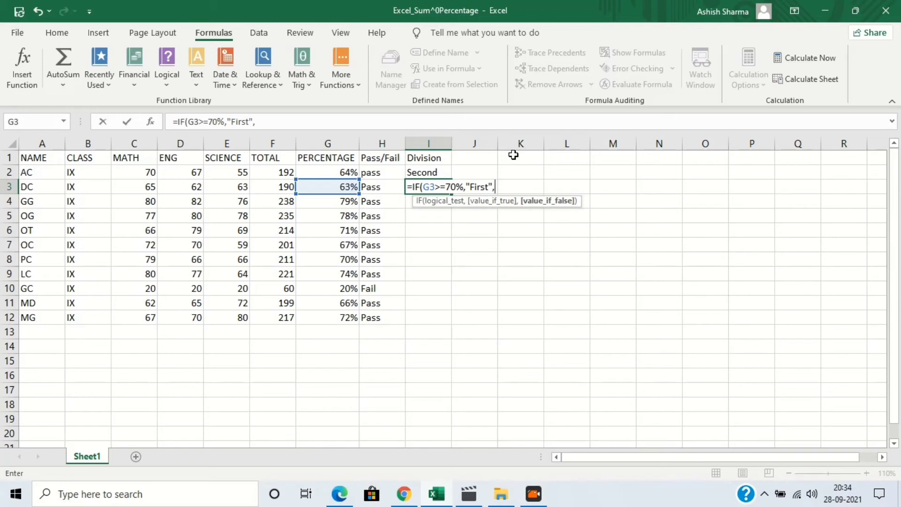
Step: Nest a second IF in the I3 formula that tests G3>=50% and returns "Second" if true
type("if")
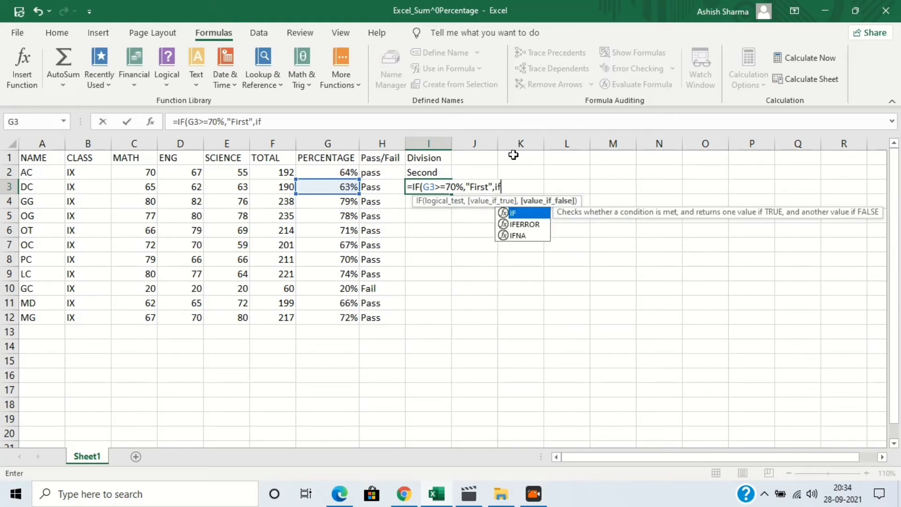
key("Tab")
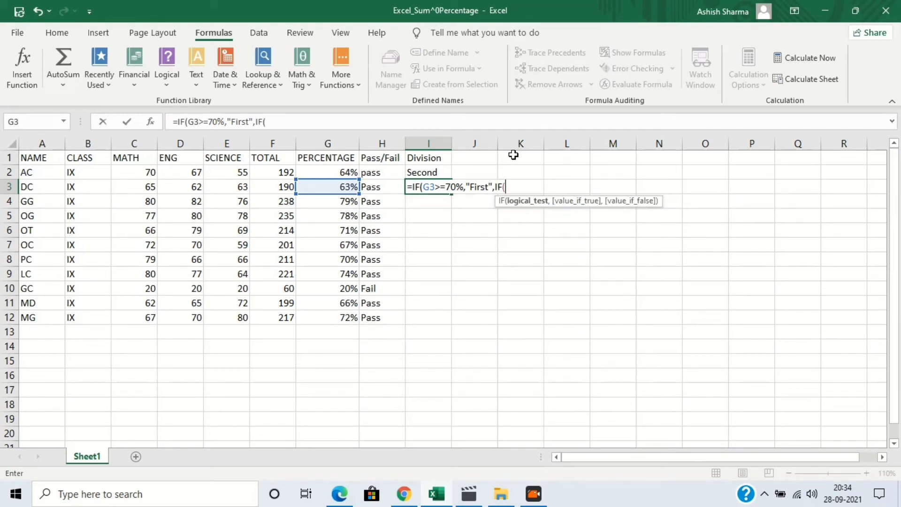
key("Left")
key("Left")
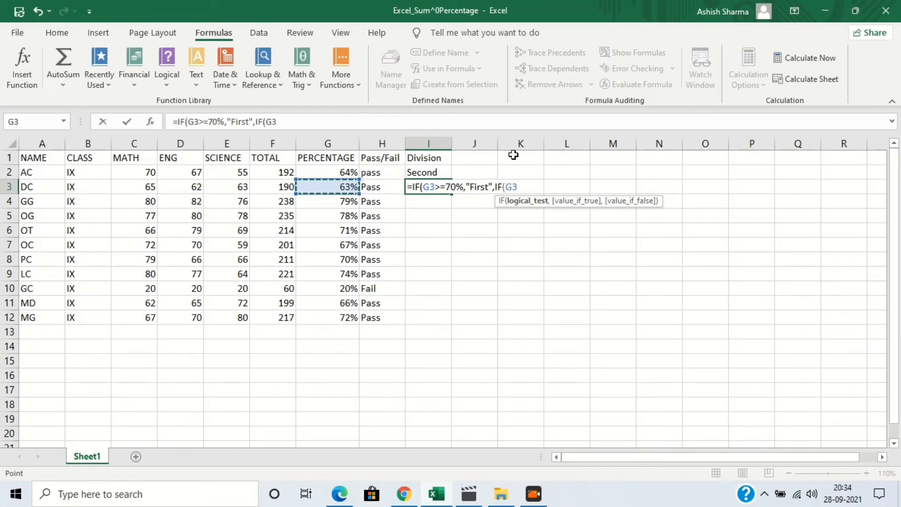
type(">=50")
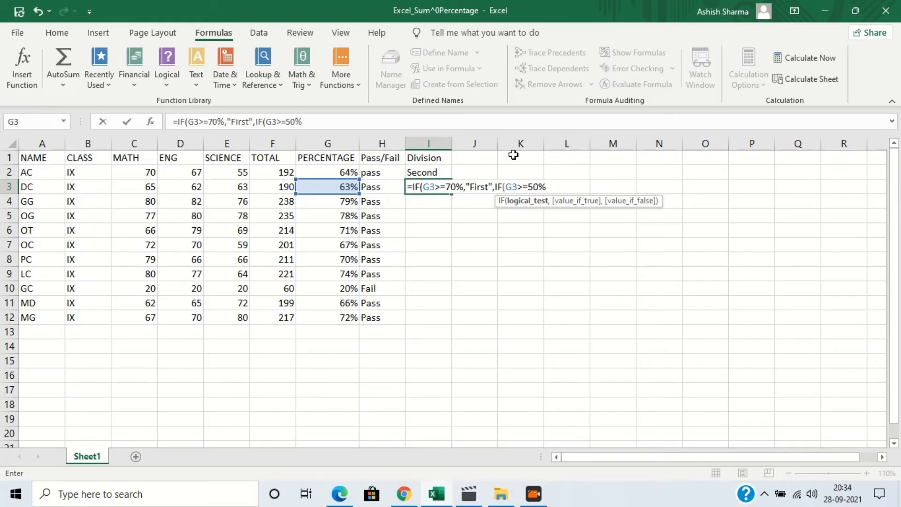
type(",")
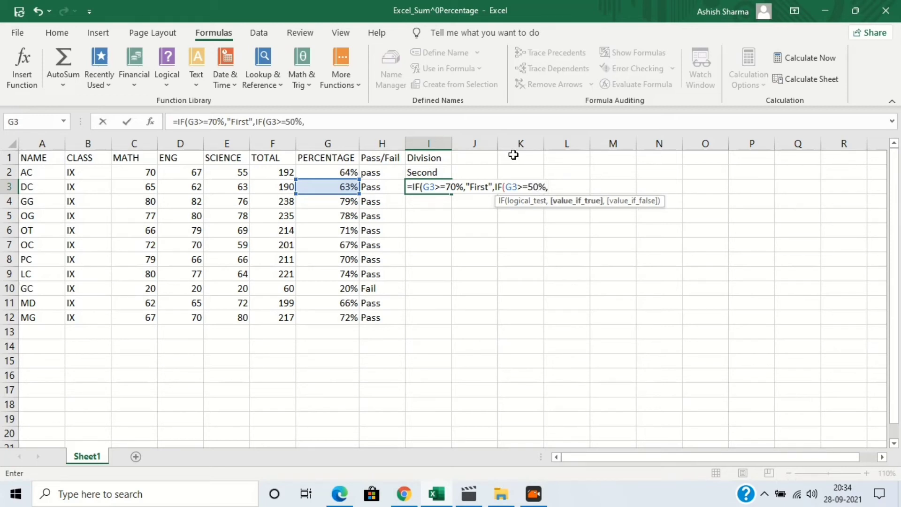
type("\"Second\",")
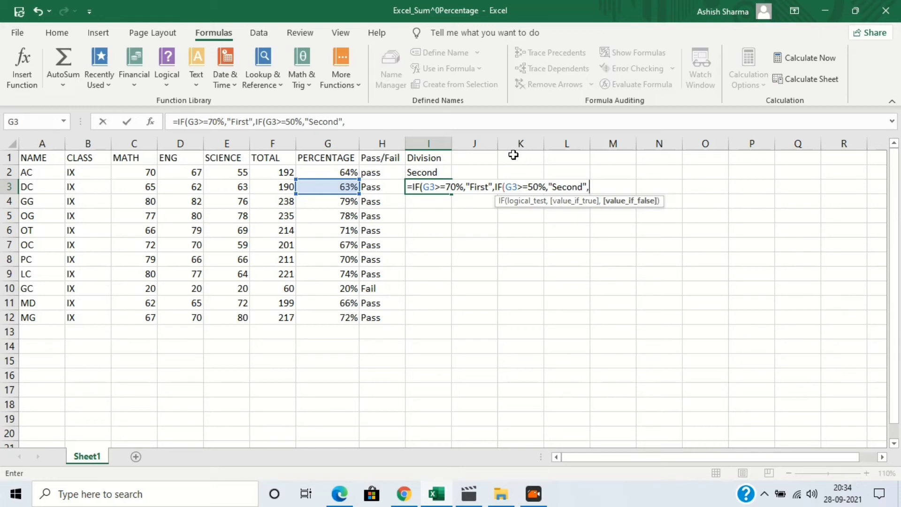
Step: Nest a third IF in the I3 formula that tests G3>=33% and returns "Third" if true
type("if")
key("Tab")
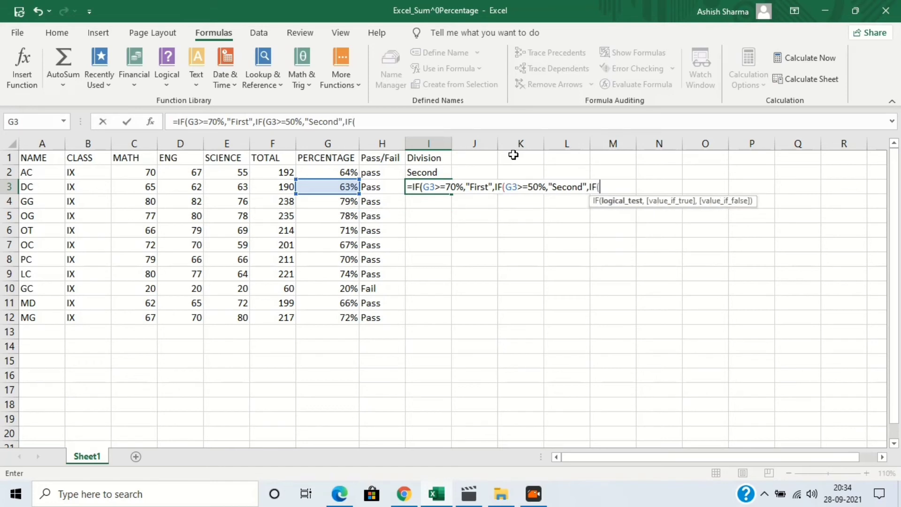
key("Left")
key("Left")
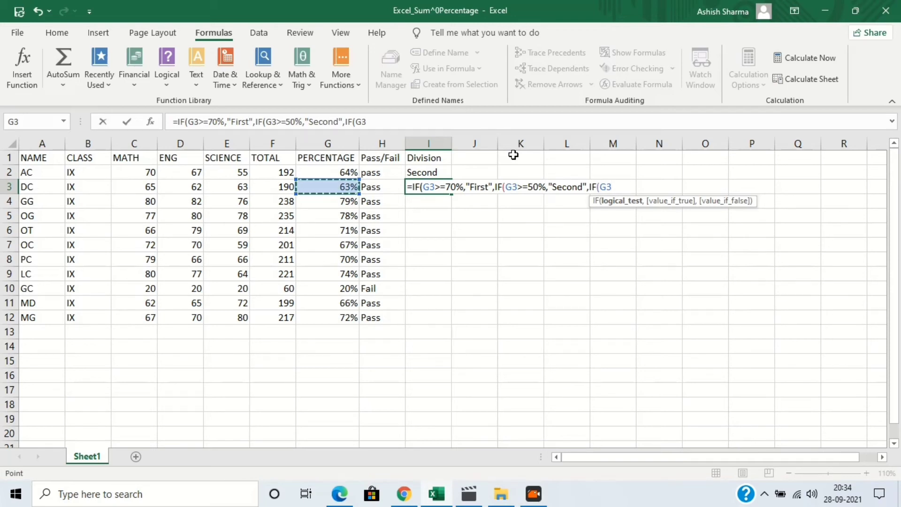
type(">=33%")
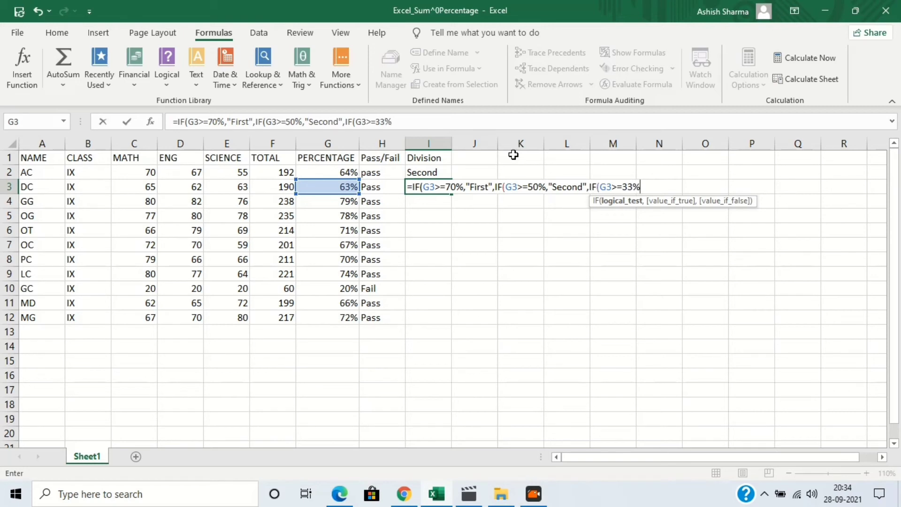
type(",")
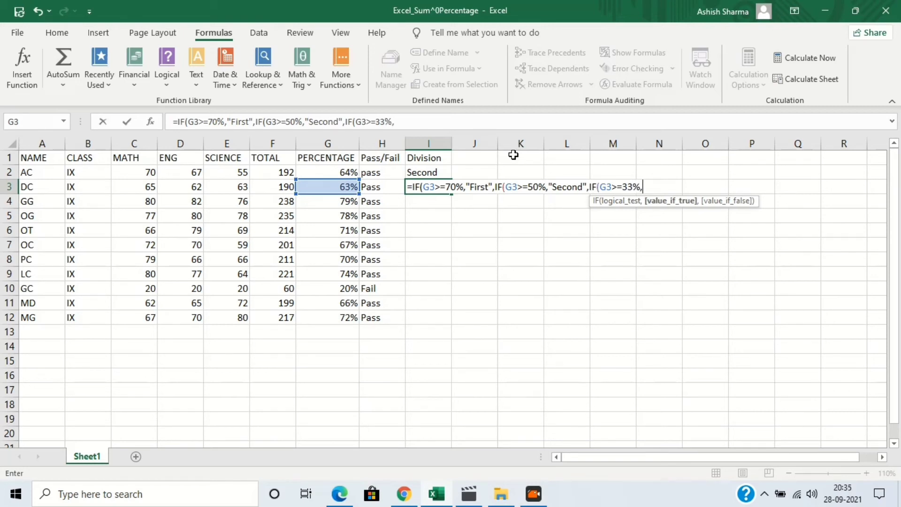
type("Third")
key("BackSpace")
key("BackSpace")
key("BackSpace")
key("BackSpace")
key("BackSpace")
type("Third\",\"")
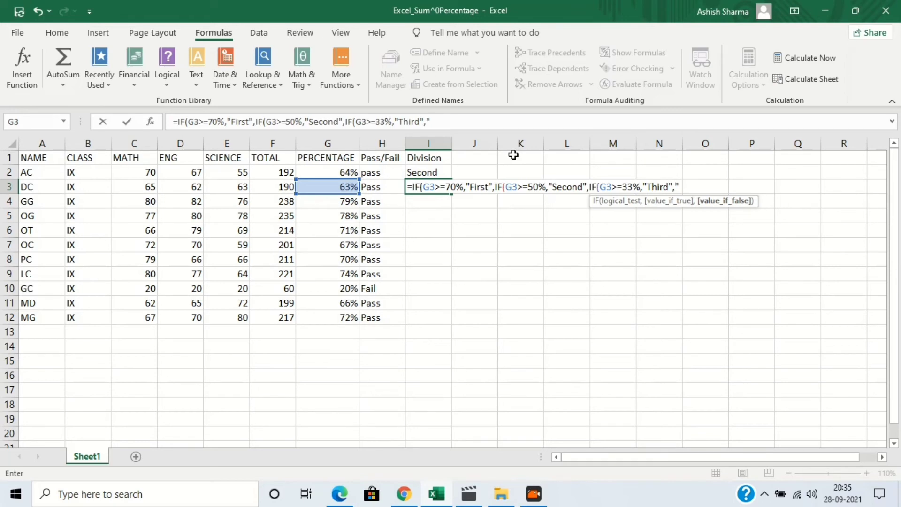
Step: Complete the I3 formula with "Fail" as the final value if false, close all three IFs and enter it
type("Fail\"")
type(")))")
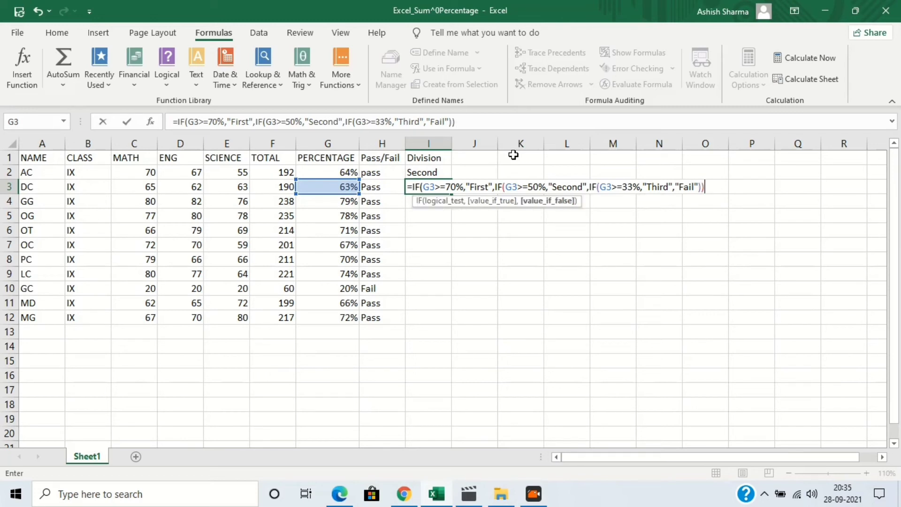
key("Return")
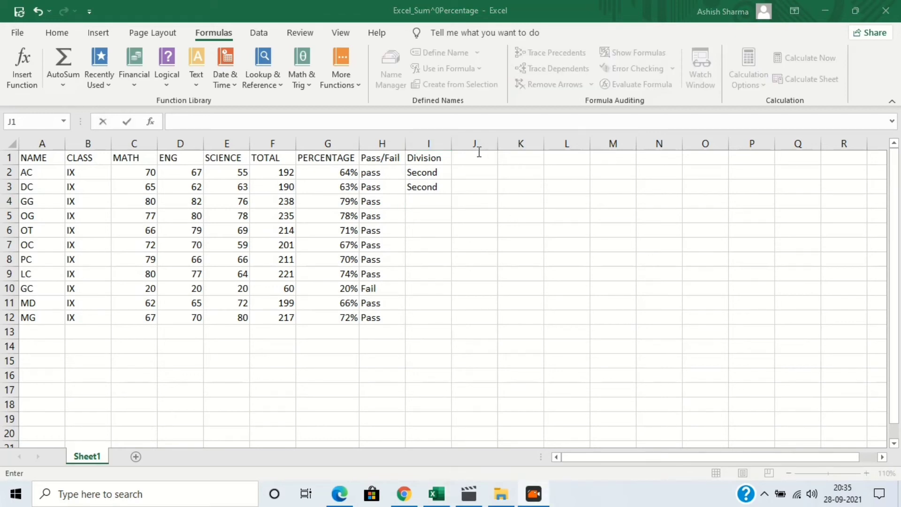
Step: Add the column header "Average" in cell J1
left_click(478, 154)
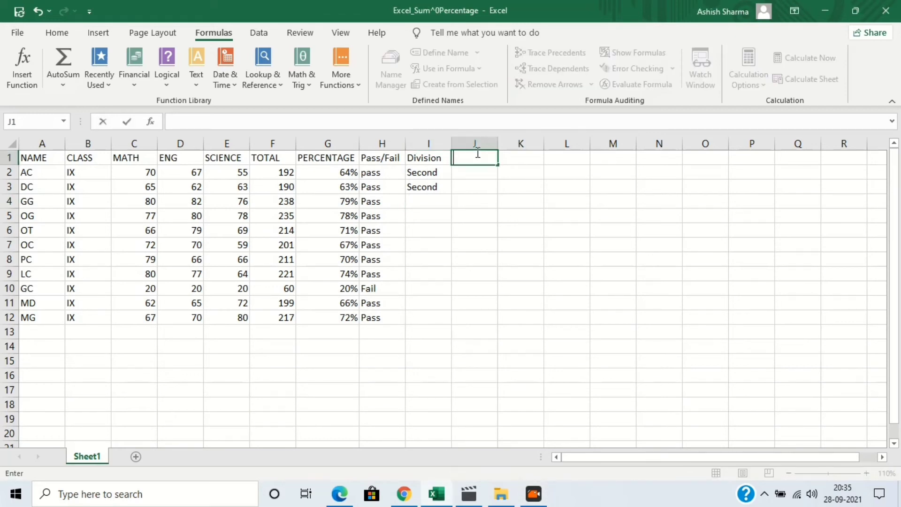
type("Av")
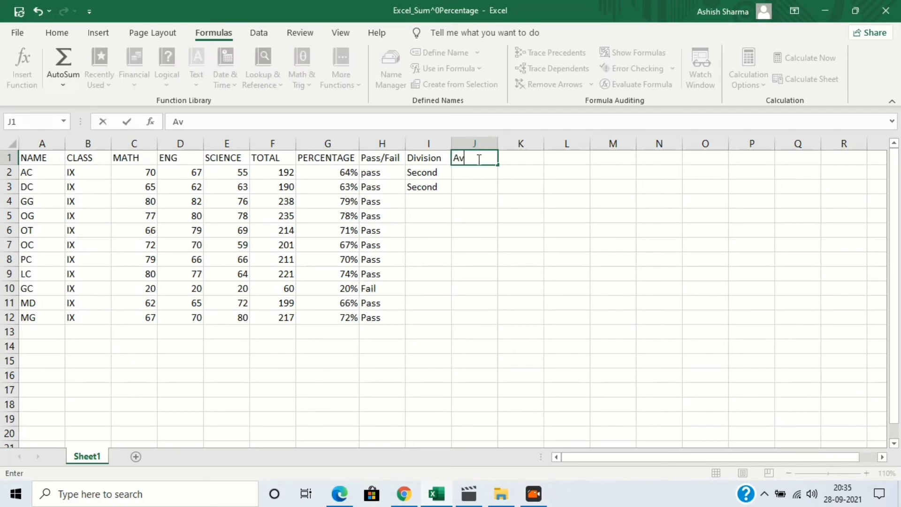
type("erage")
key("Return")
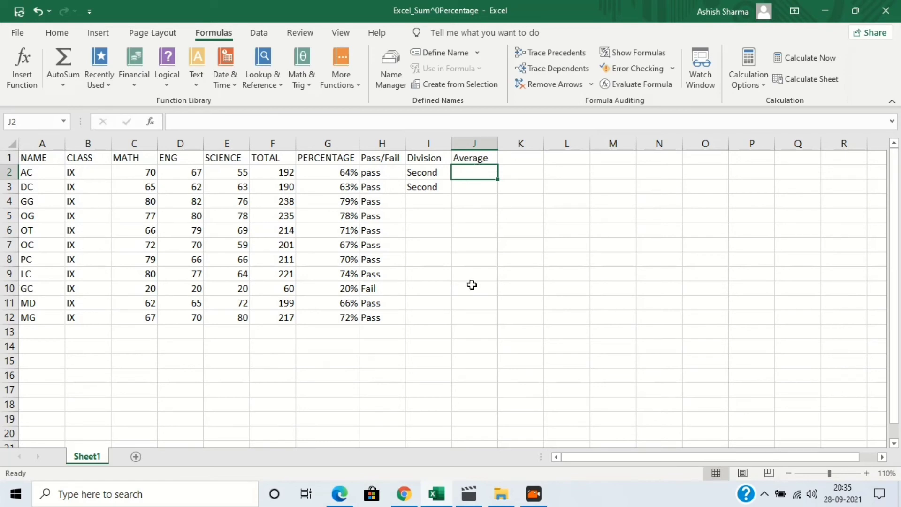
Step: Calculate student AC's average in J2 with the AVERAGE function on the separate cells E2, D2 and C2
type("=")
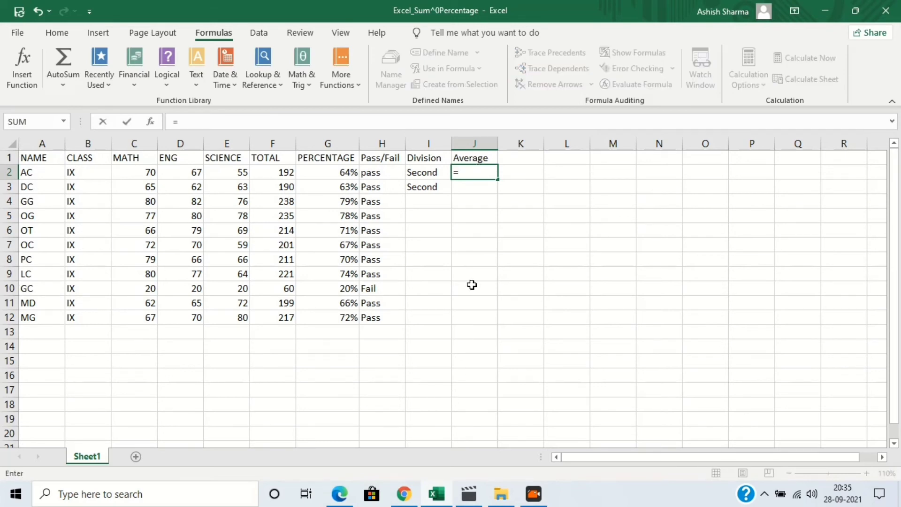
type("Ave")
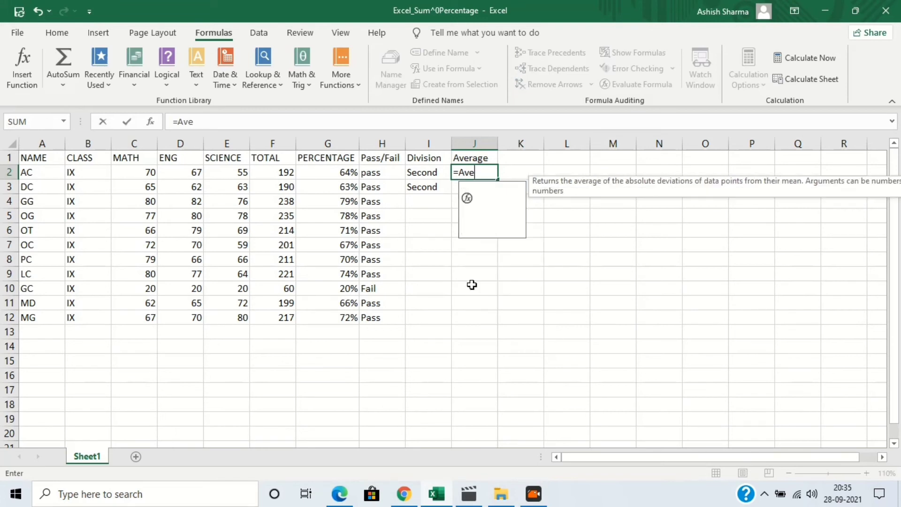
key("Down")
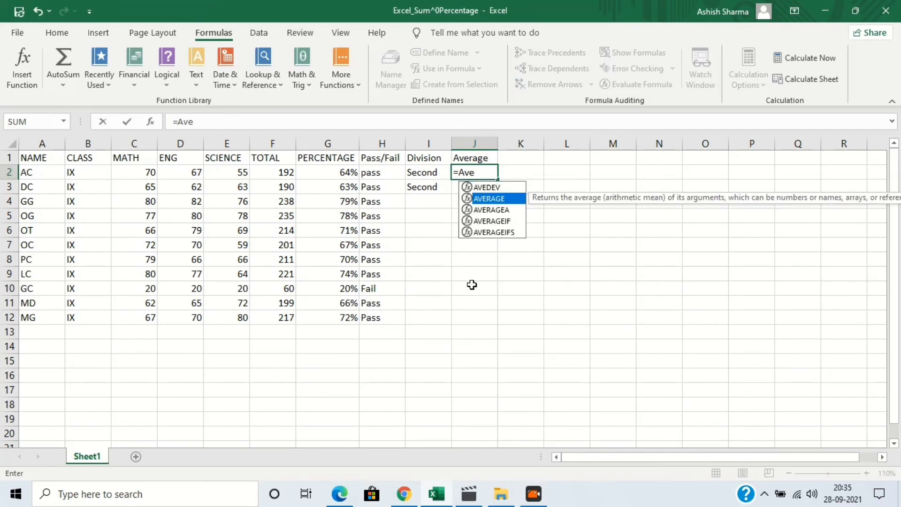
key("Tab")
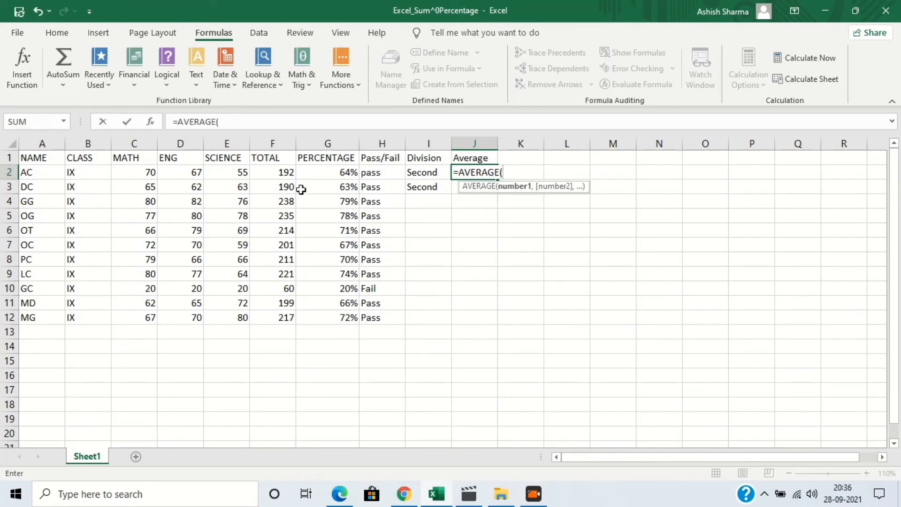
left_click(239, 174)
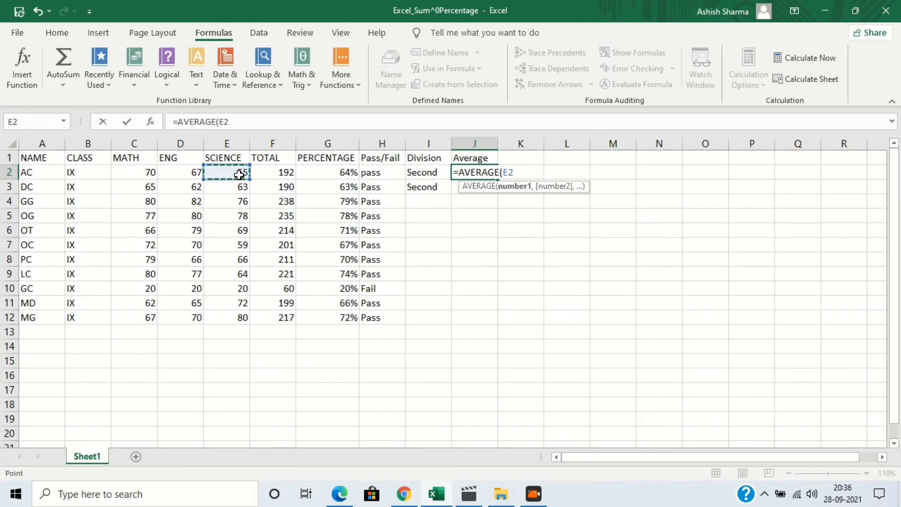
type(",")
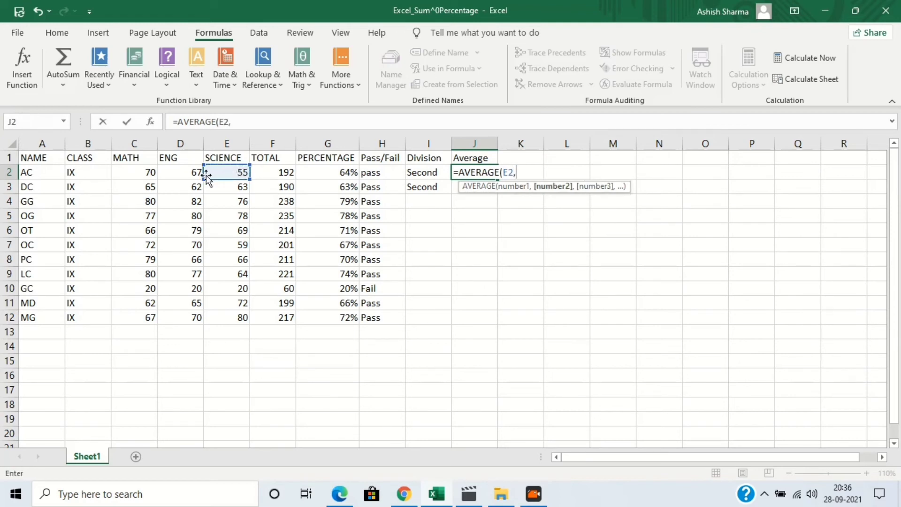
left_click(186, 174)
type(",")
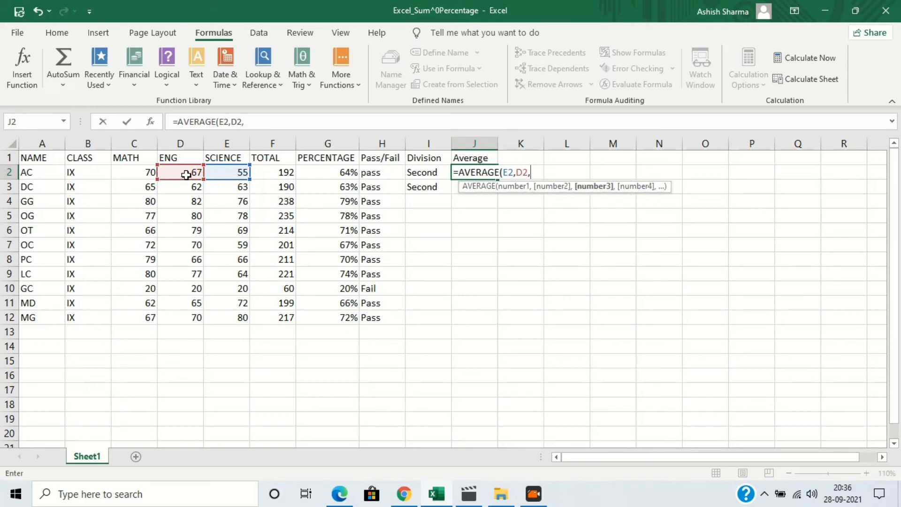
left_click(149, 175)
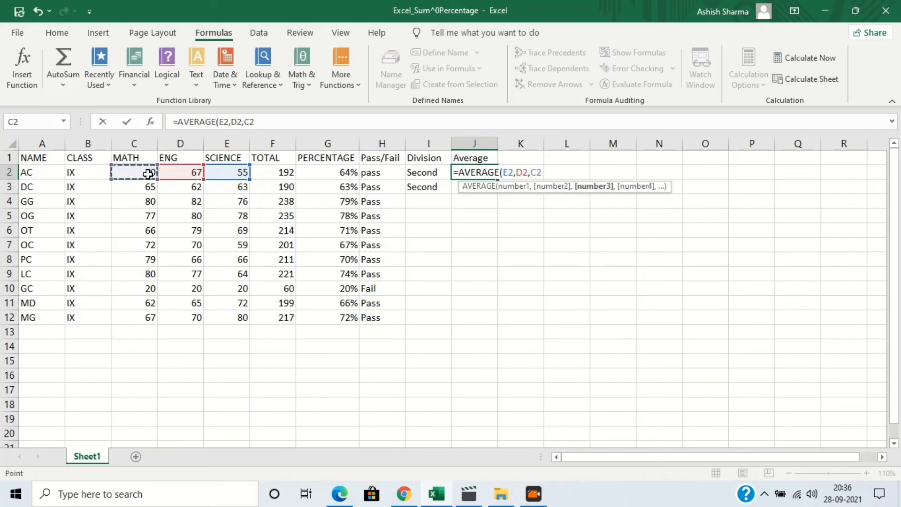
type(",")
key("BackSpace")
type(")")
key("Return")
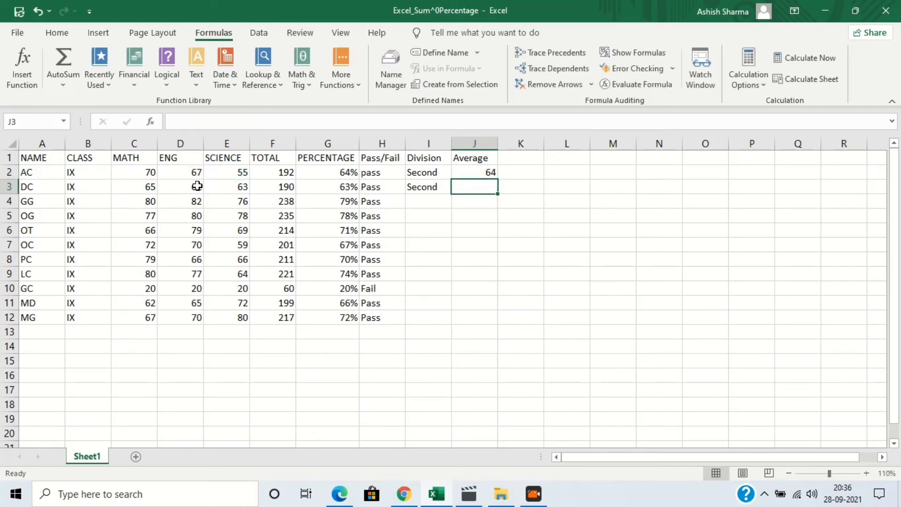
Step: Calculate student DC's average in J3 with the AVERAGE function on the range C3:E3
type("=")
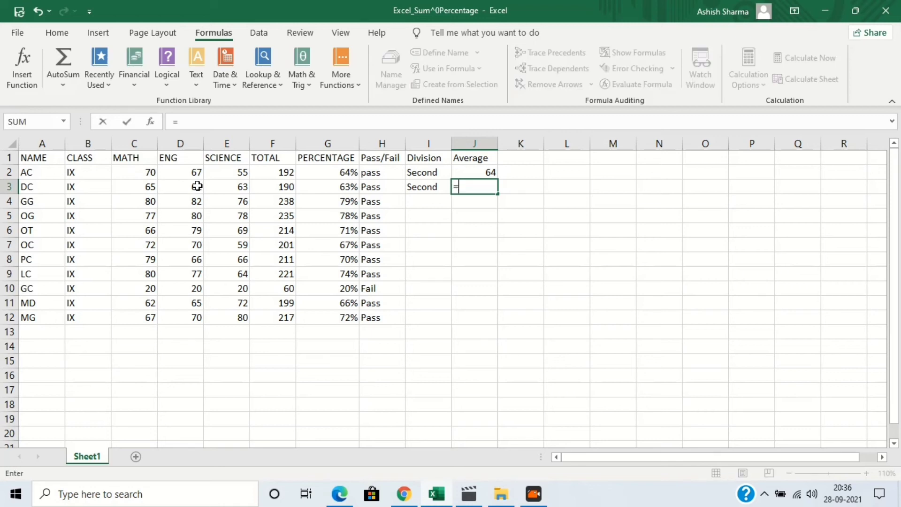
type("Ave")
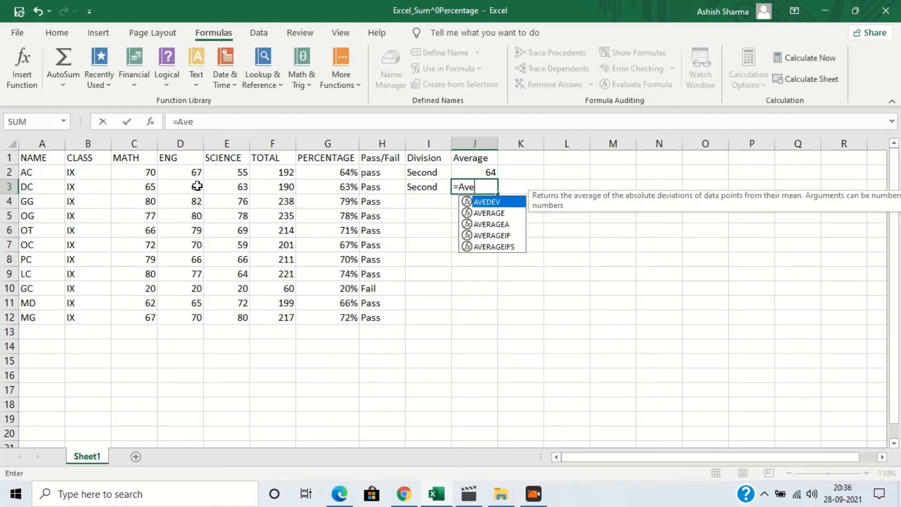
key("Down")
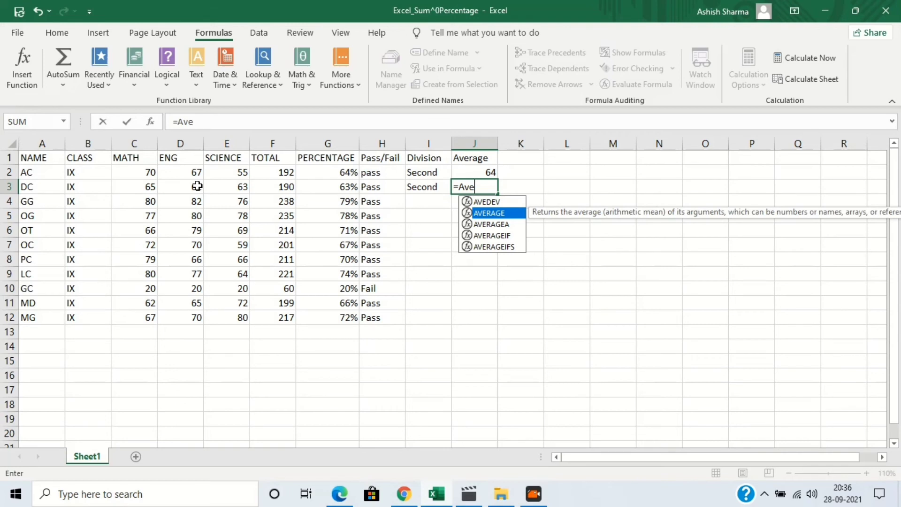
key("Tab")
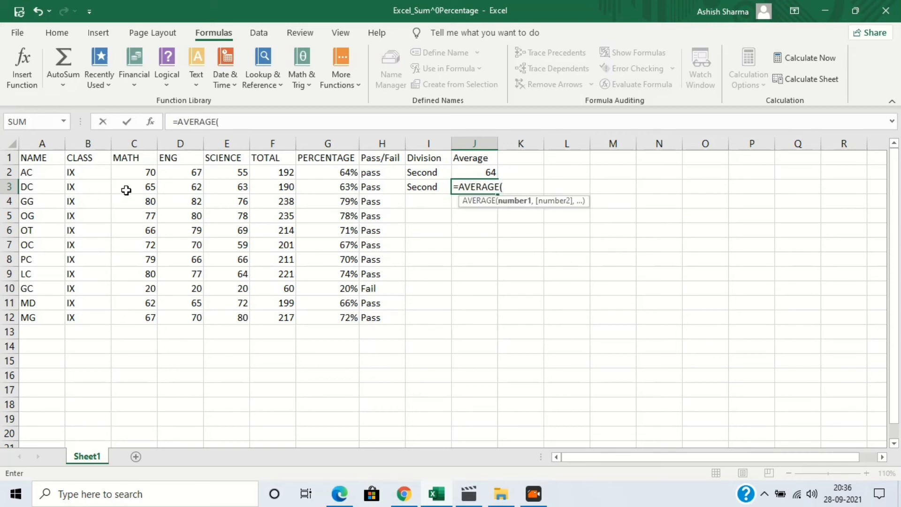
left_click_drag(126, 190, 227, 188)
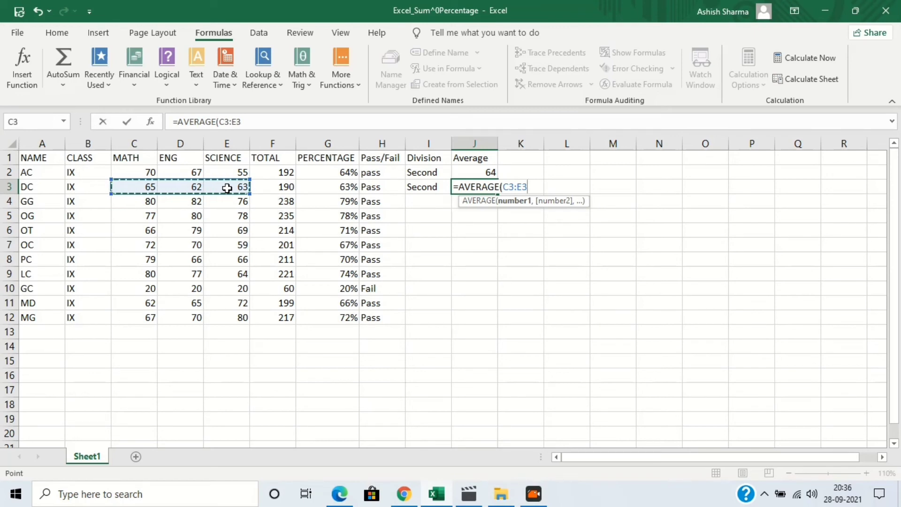
type(")")
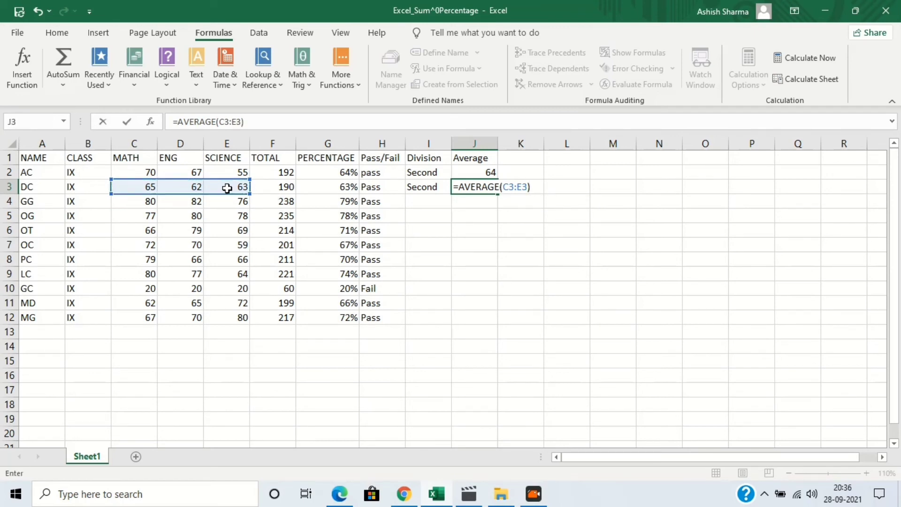
key("Return")
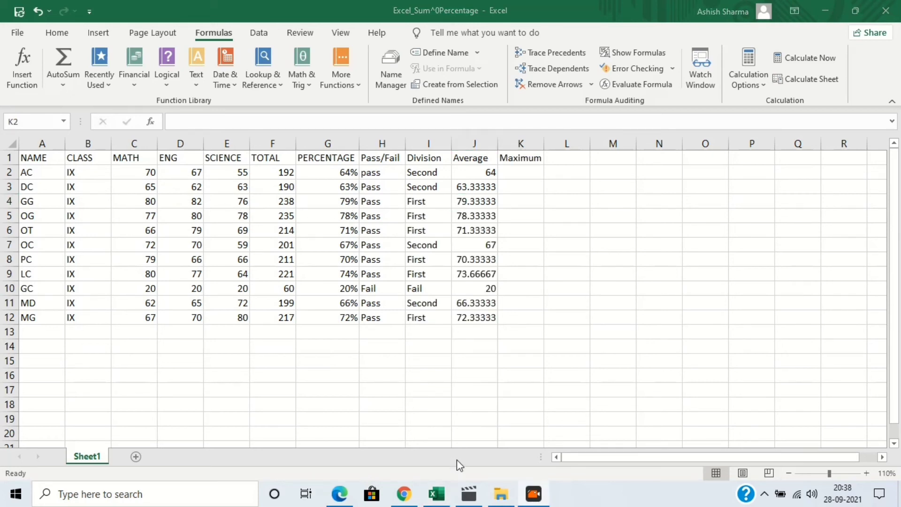
Step: Start a MAX formula in K2 for student AC's Maximum and open the function's arguments dialog
left_click(526, 170)
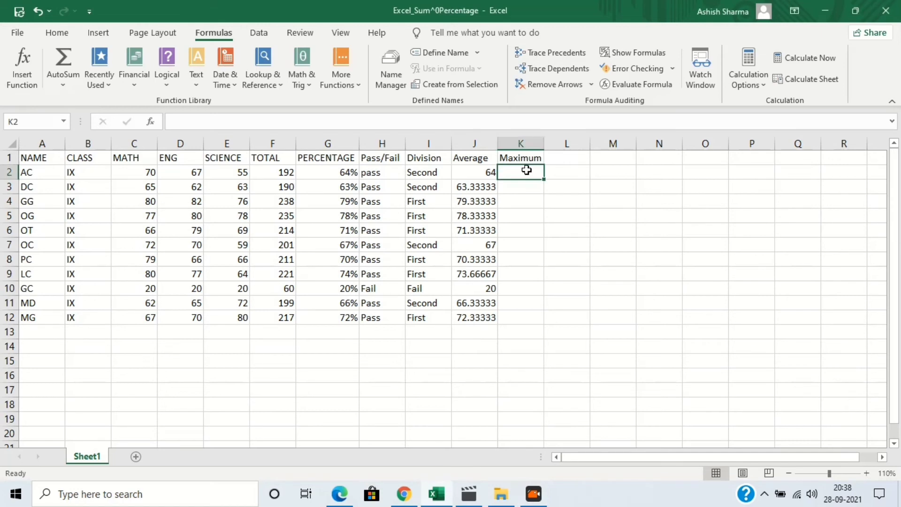
type("=")
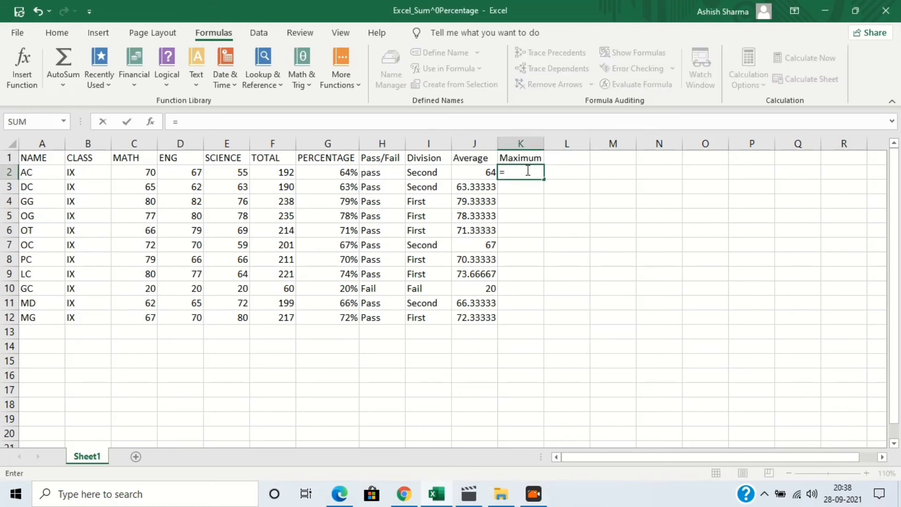
type("M")
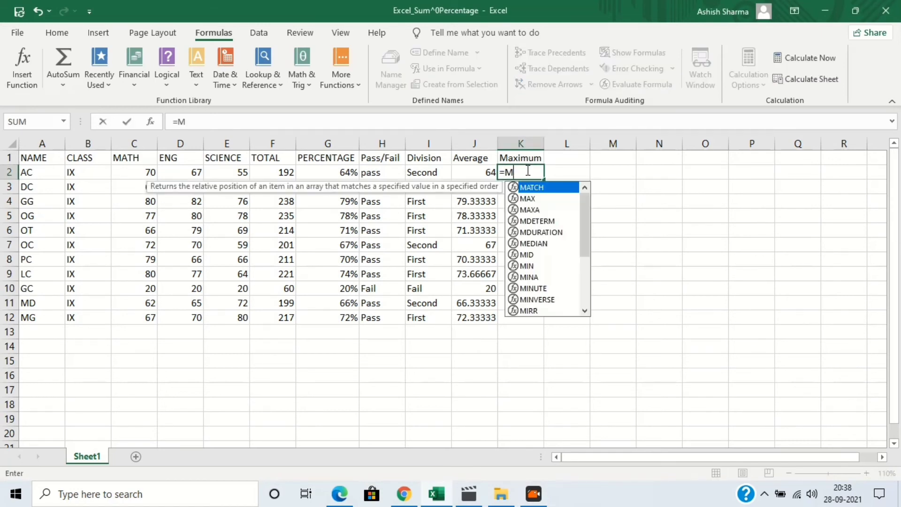
type("a")
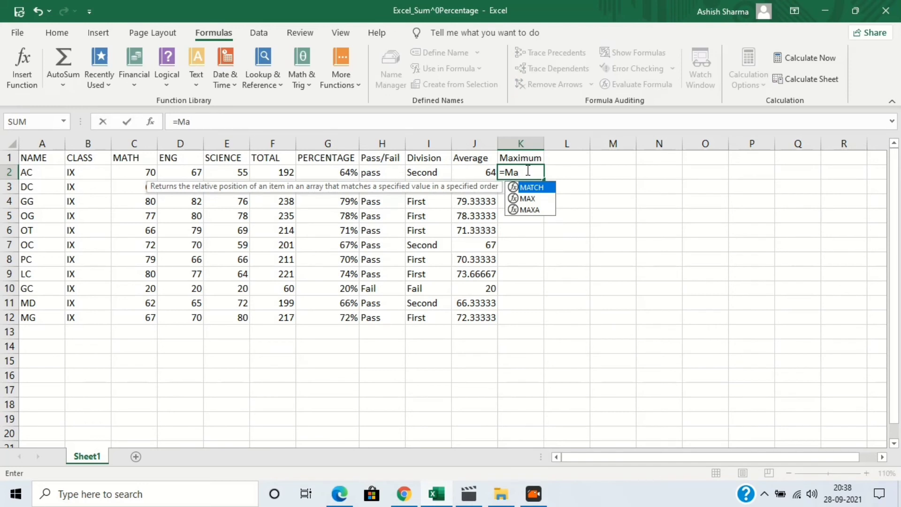
left_click(530, 200)
double_click(530, 200)
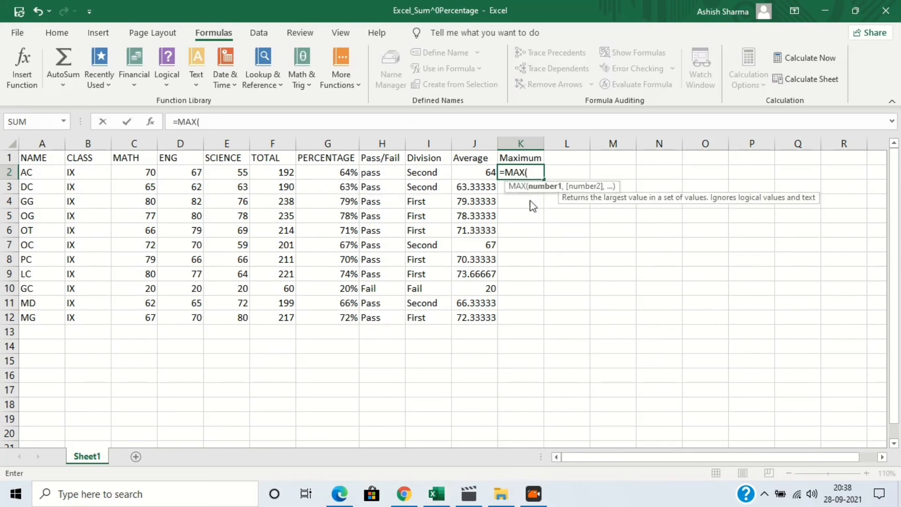
left_click(150, 121)
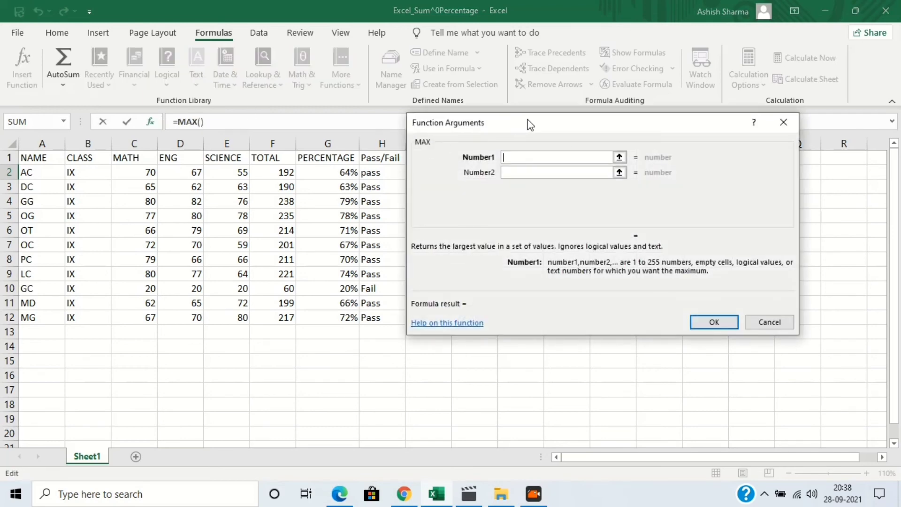
Step: Set the MAX arguments for K2 to E2, D2 and C2 and enter the formula
left_click_drag(529, 125, 675, 153)
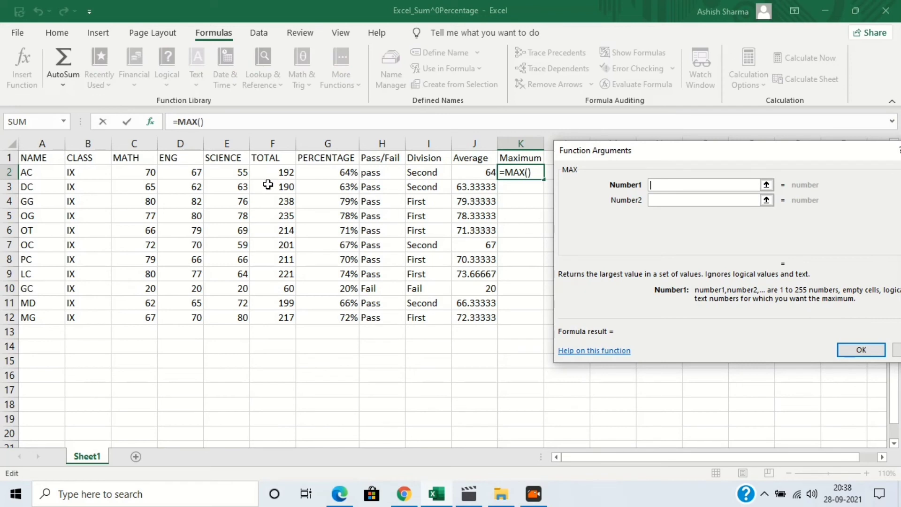
left_click(226, 175)
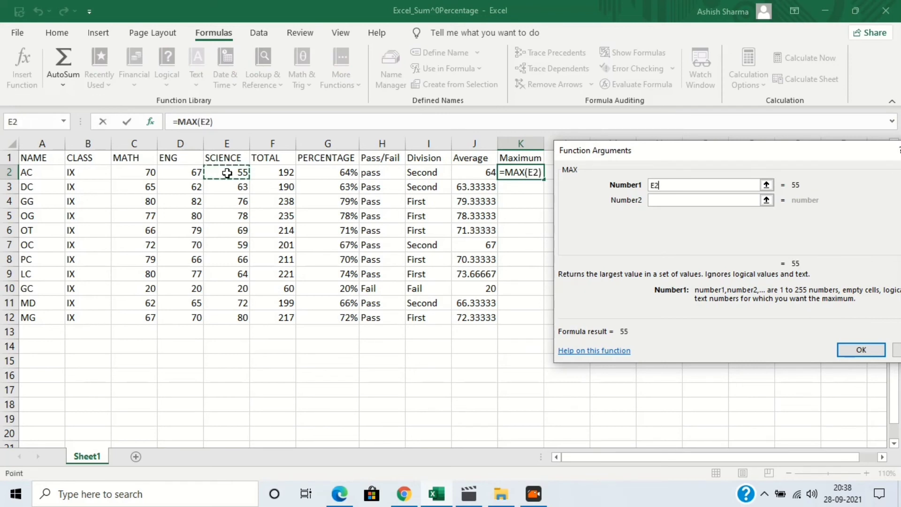
left_click(680, 201)
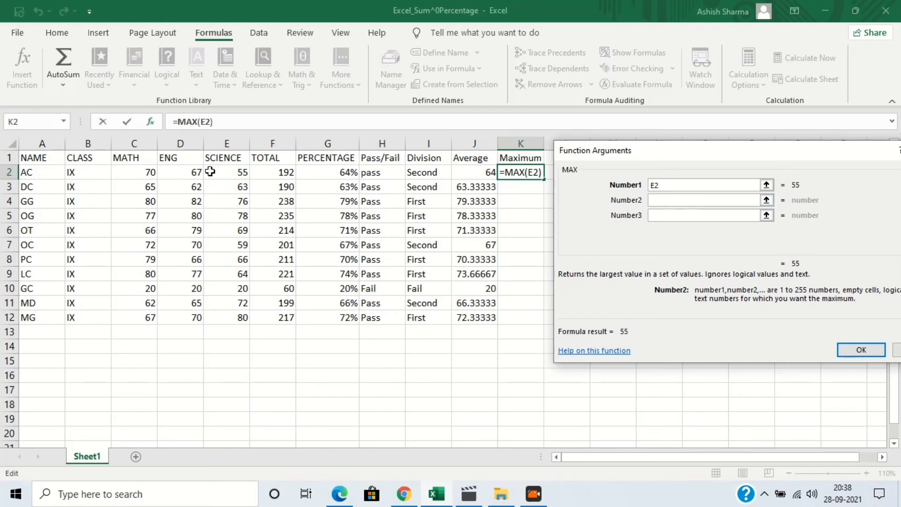
left_click(185, 173)
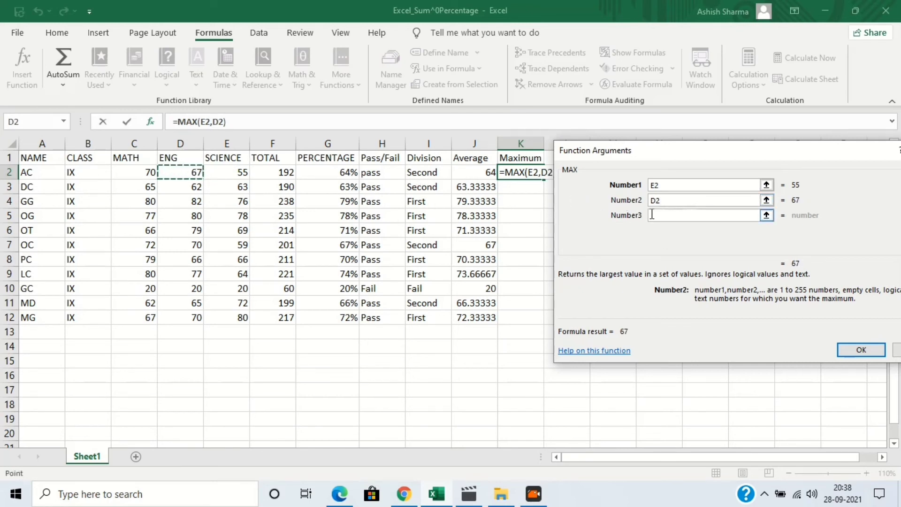
left_click(670, 214)
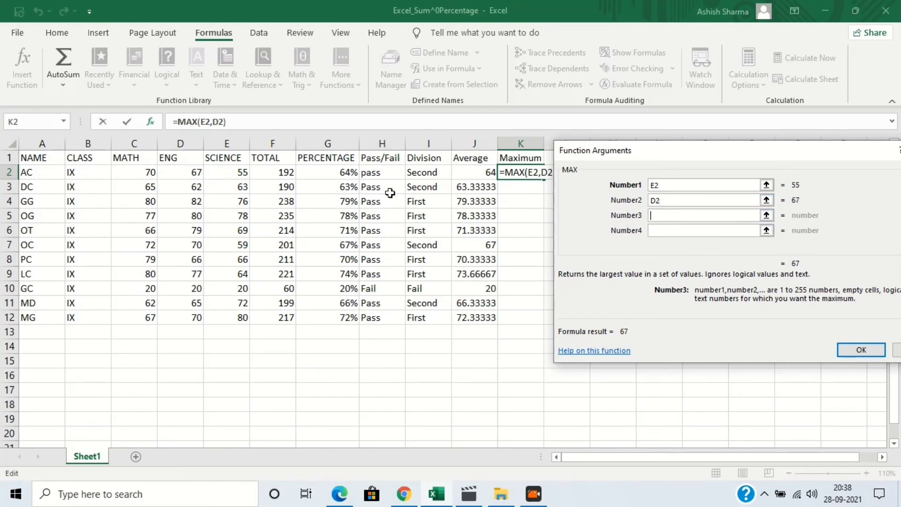
left_click(149, 173)
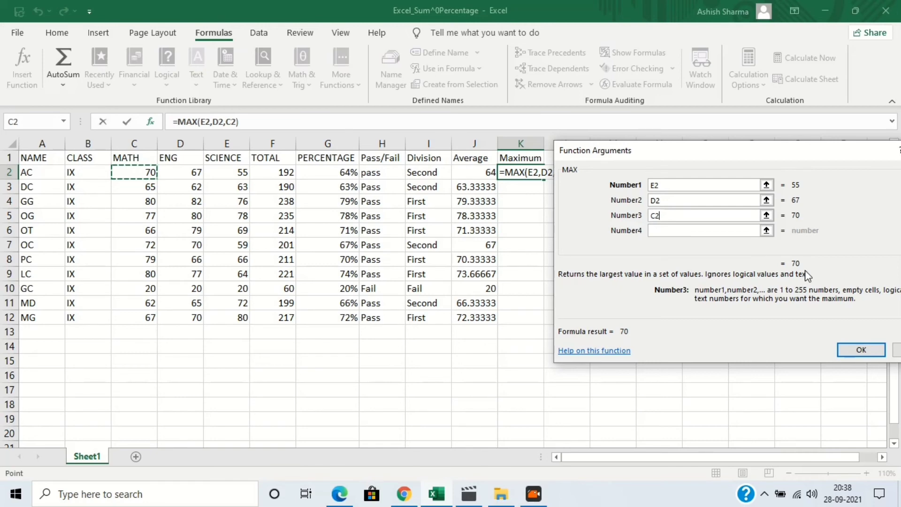
left_click(848, 347)
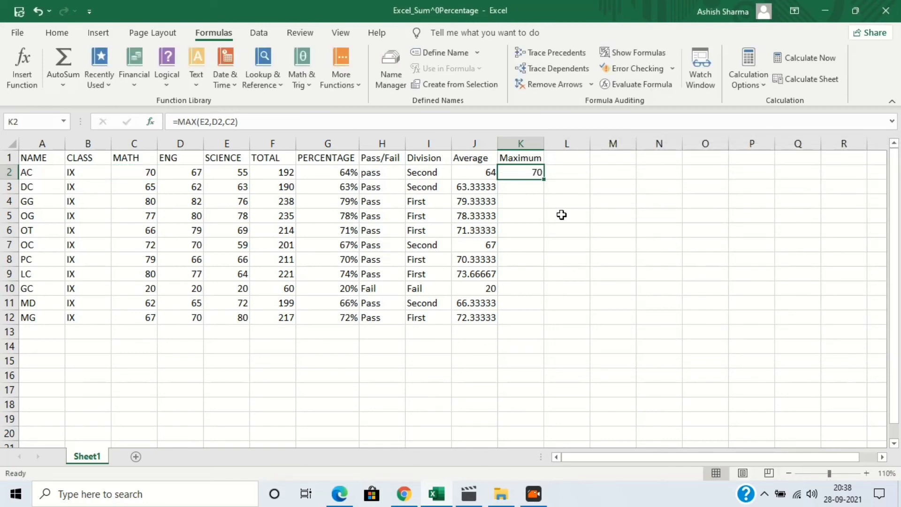
Step: Add the column header "Minimum" in cell L1
left_click(567, 158)
type("M")
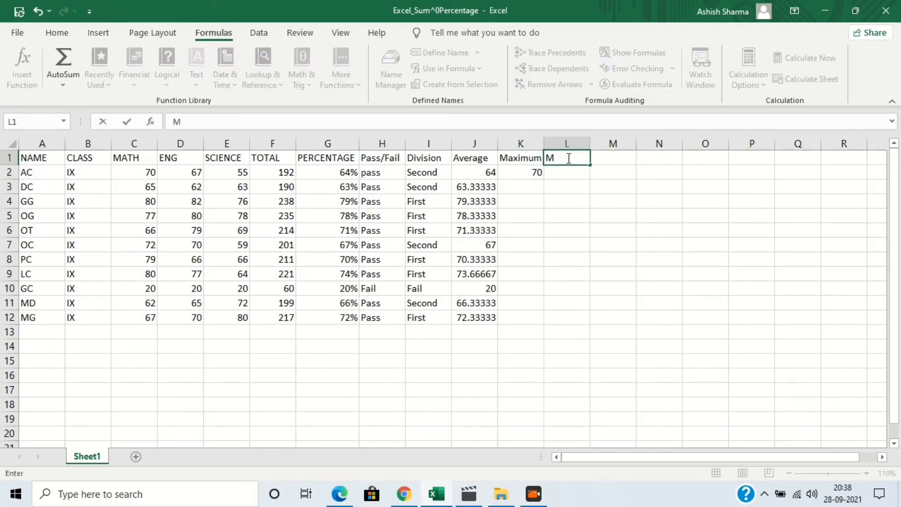
type("inimum")
Step: Start a MIN formula in L2 for student AC's Minimum and open the function's arguments dialog, clear of the marks
left_click(571, 171)
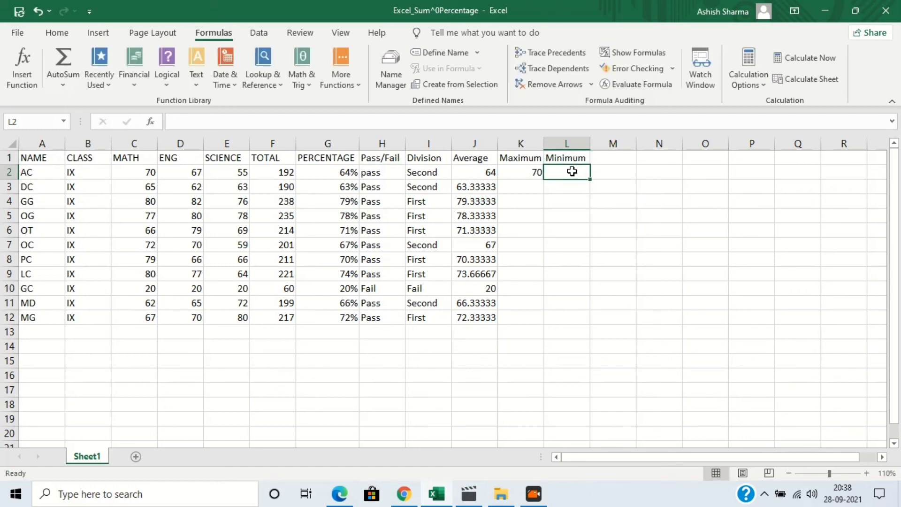
type("=M")
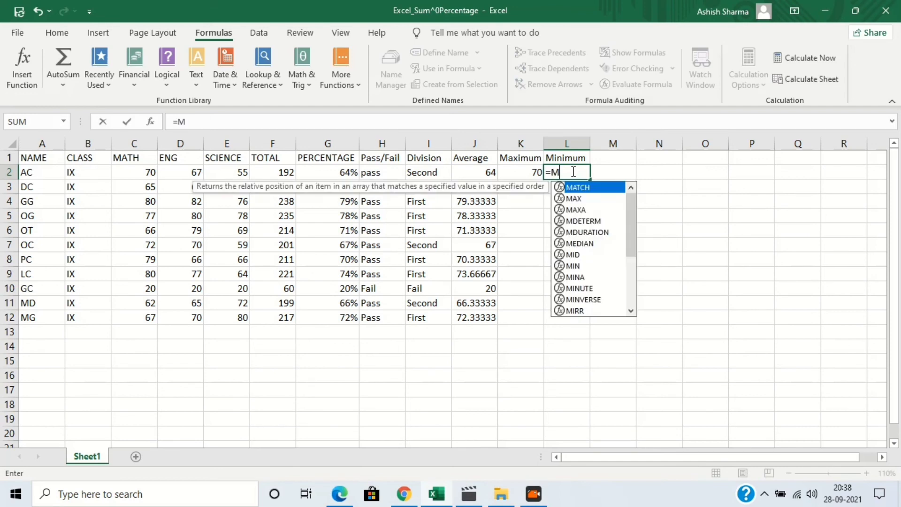
type("in")
key("Tab")
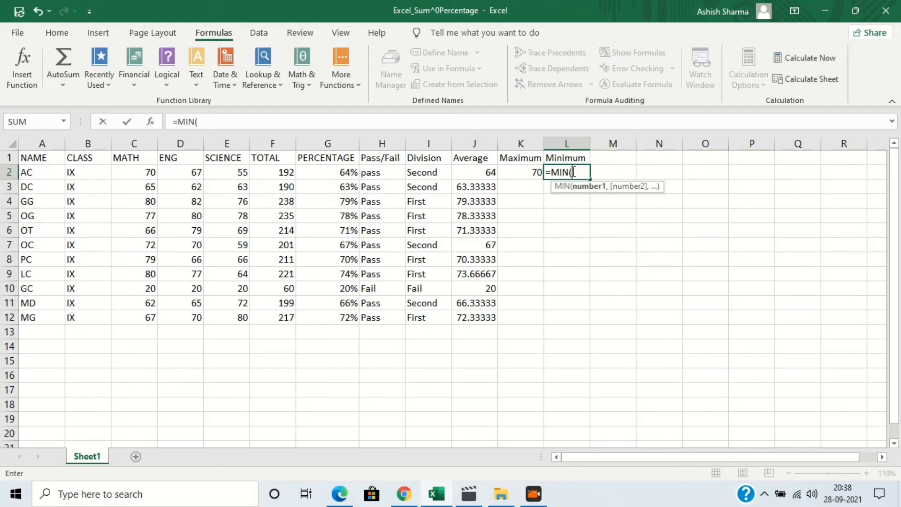
left_click(150, 122)
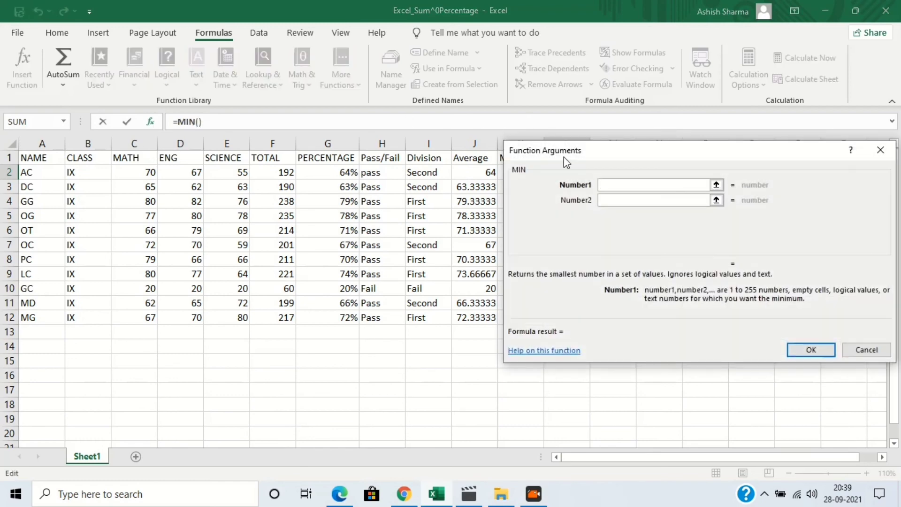
left_click_drag(567, 158, 595, 230)
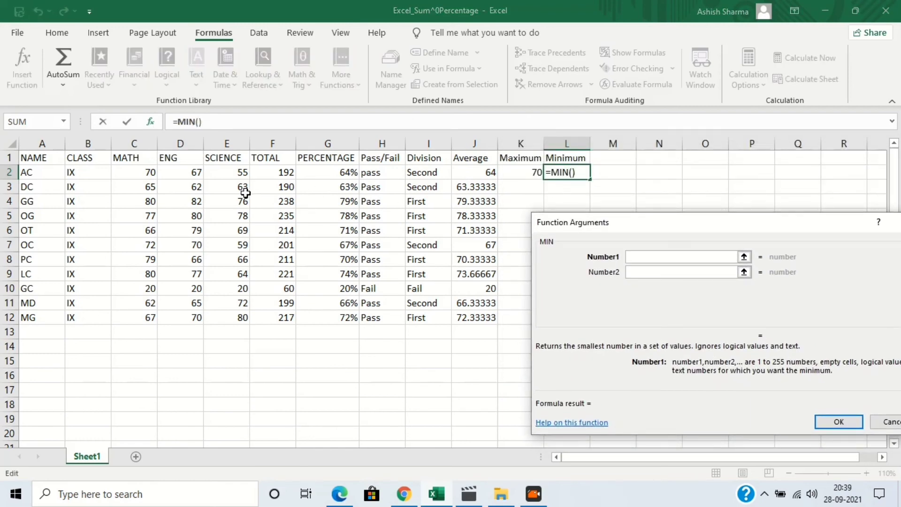
Step: Set the MIN arguments for L2 to E2, D2 and C2 and enter the formula
left_click(235, 173)
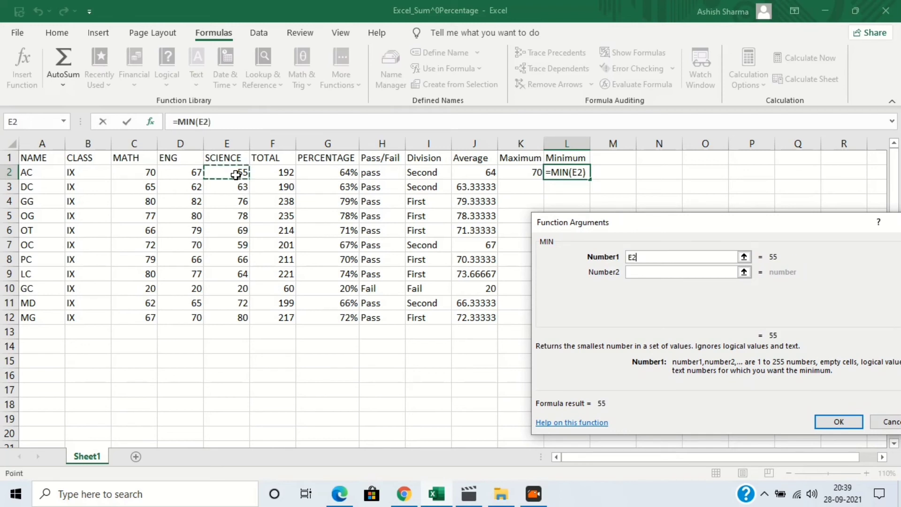
left_click(641, 273)
left_click(183, 172)
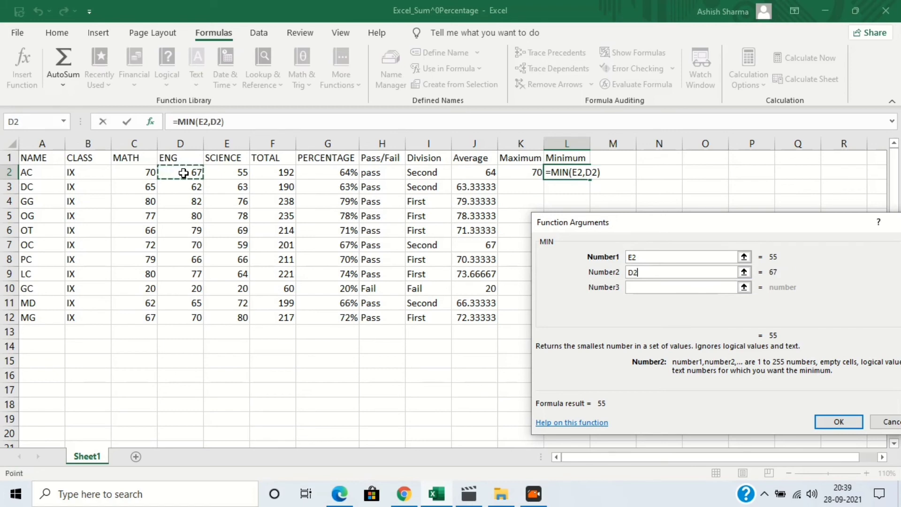
left_click(661, 287)
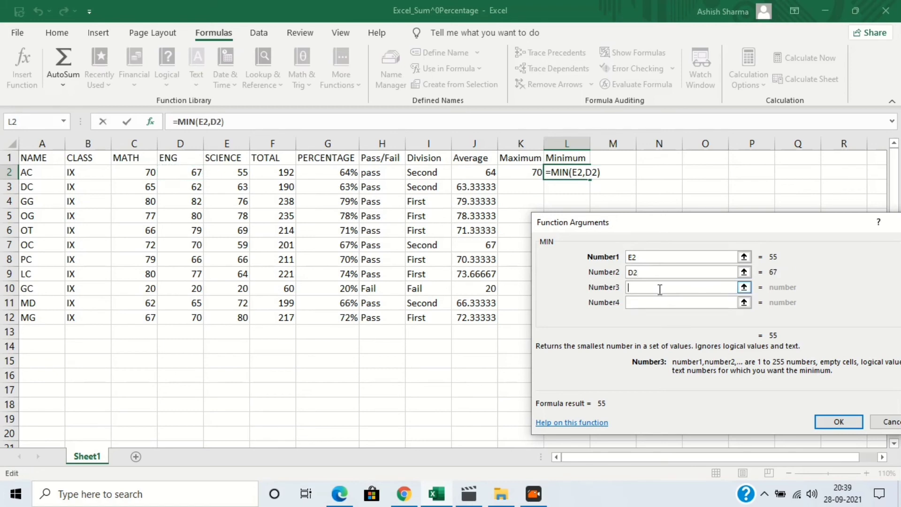
left_click(128, 179)
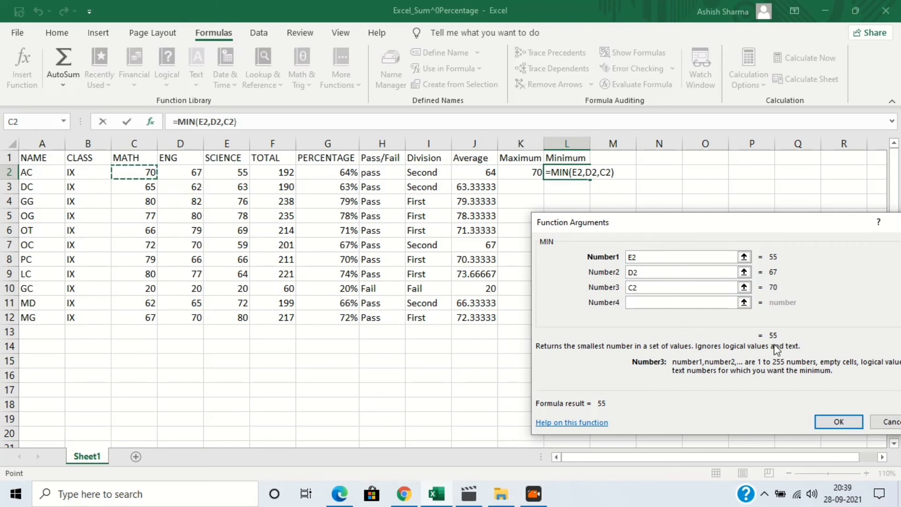
left_click(832, 421)
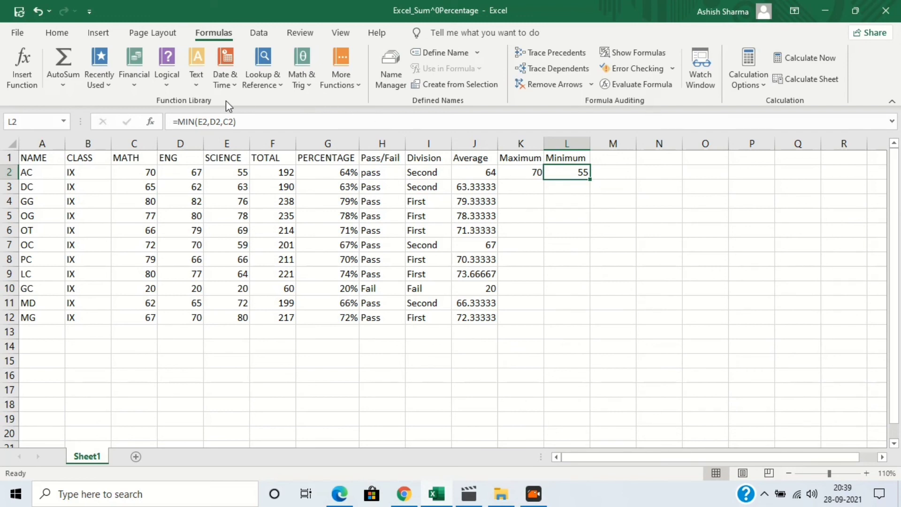
left_click(69, 87)
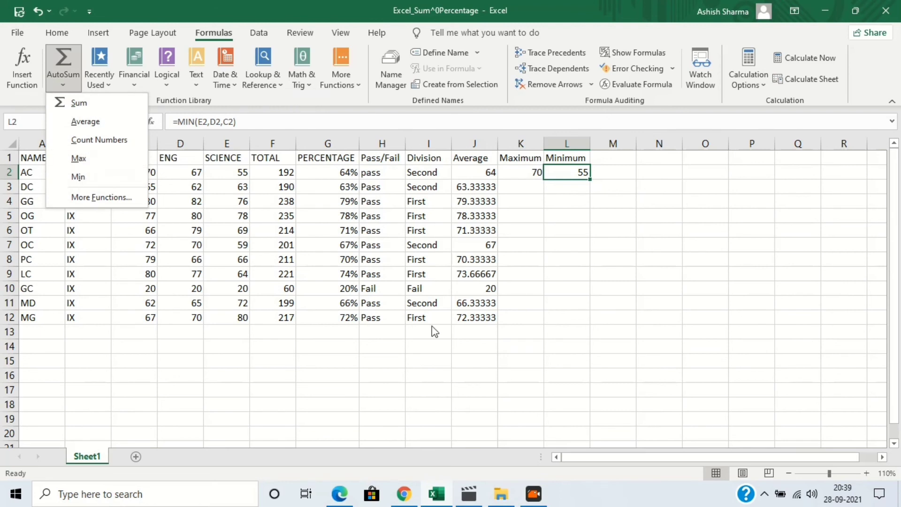
left_click(459, 463)
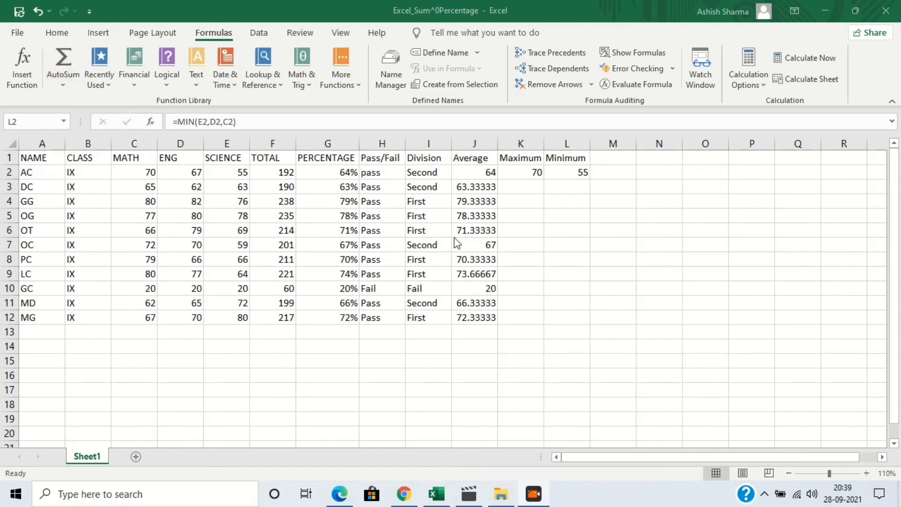
Step: Calculate student DC's maximum in K3 by inserting the statistical function MAX on the range C3:E3
left_click(517, 184)
left_click(517, 185)
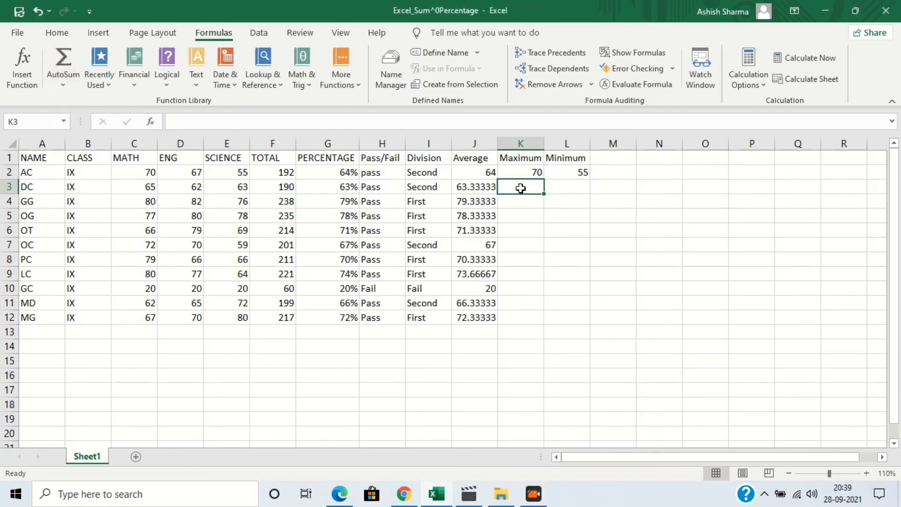
left_click(349, 88)
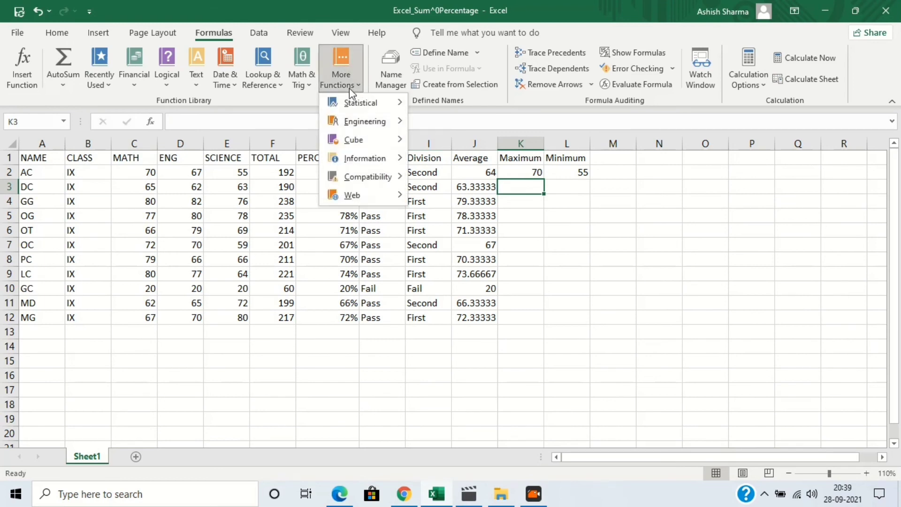
mouse_move(385, 104)
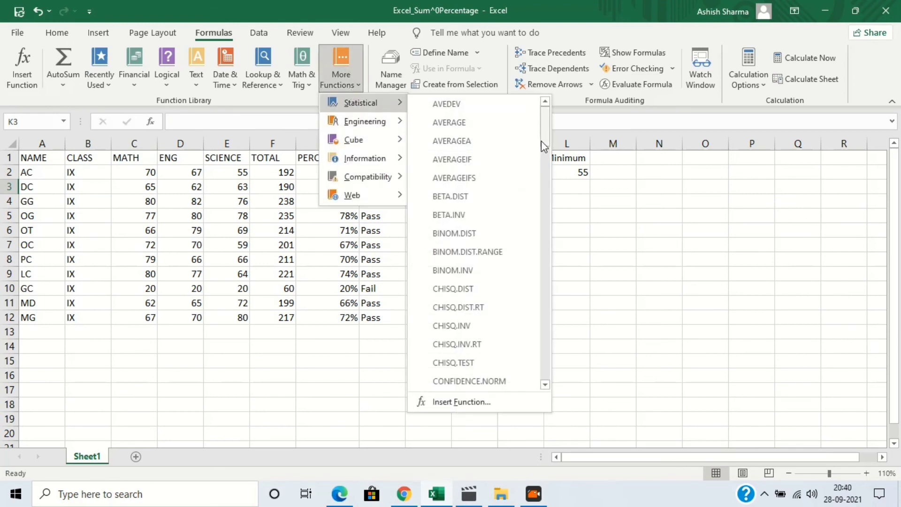
left_click_drag(545, 140, 544, 261)
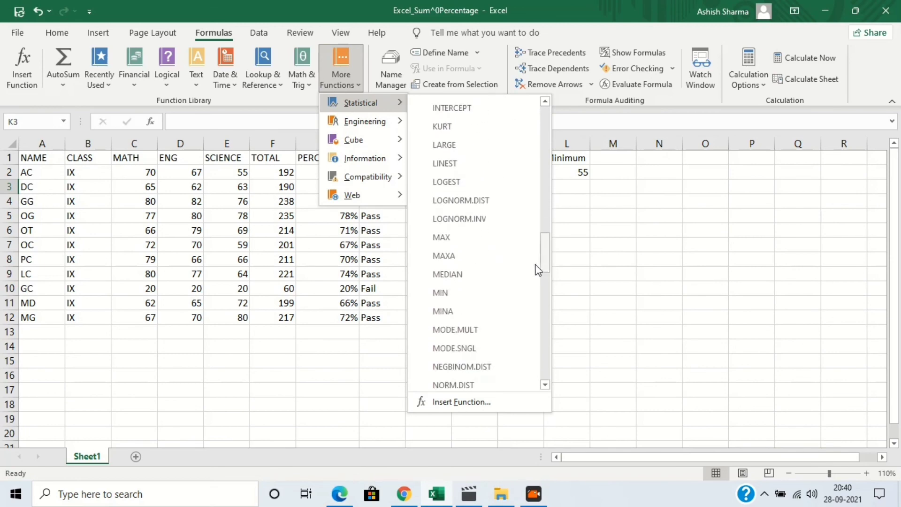
left_click(505, 243)
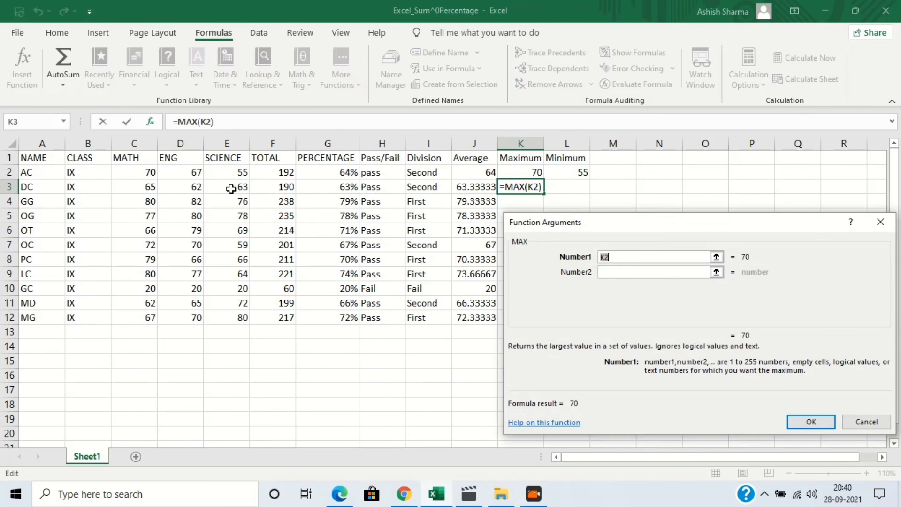
left_click_drag(239, 188, 147, 189)
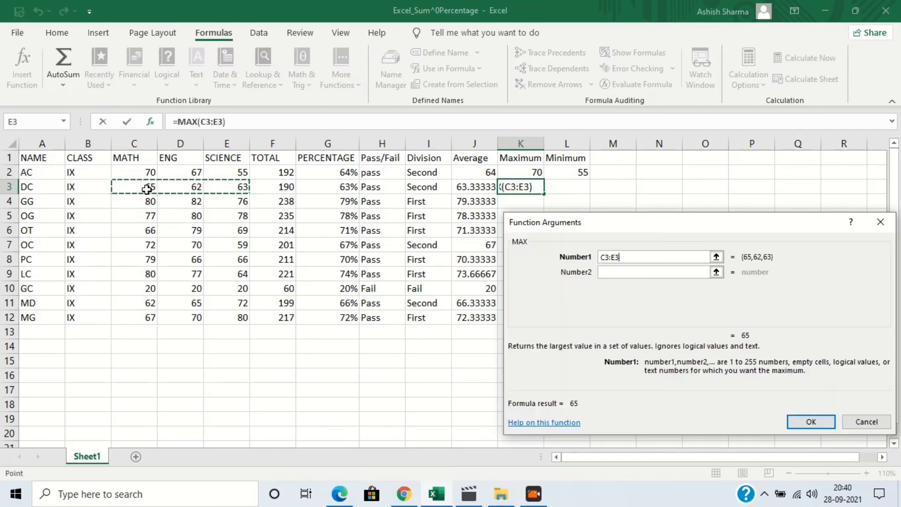
left_click(811, 422)
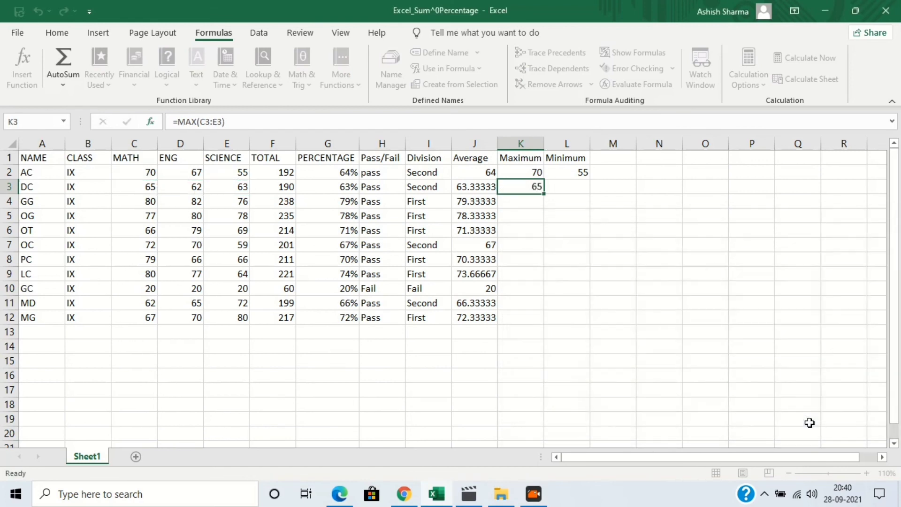
Step: Calculate student DC's minimum in L3 by inserting the statistical function MIN on the range C3:E3
left_click(570, 187)
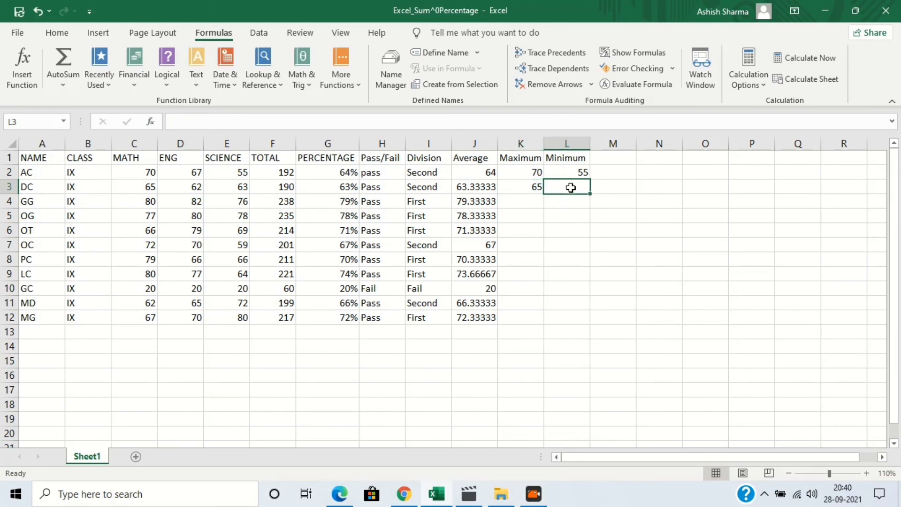
left_click(342, 89)
mouse_move(368, 103)
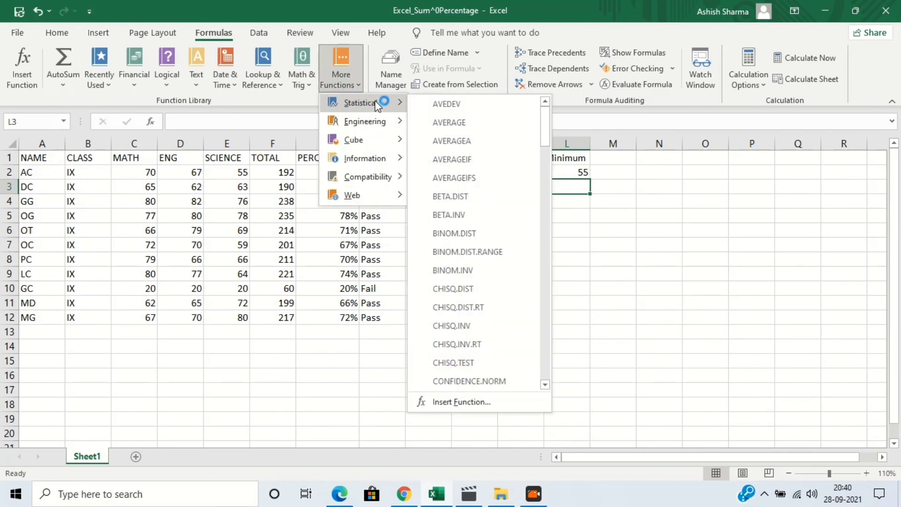
left_click_drag(545, 132, 547, 260)
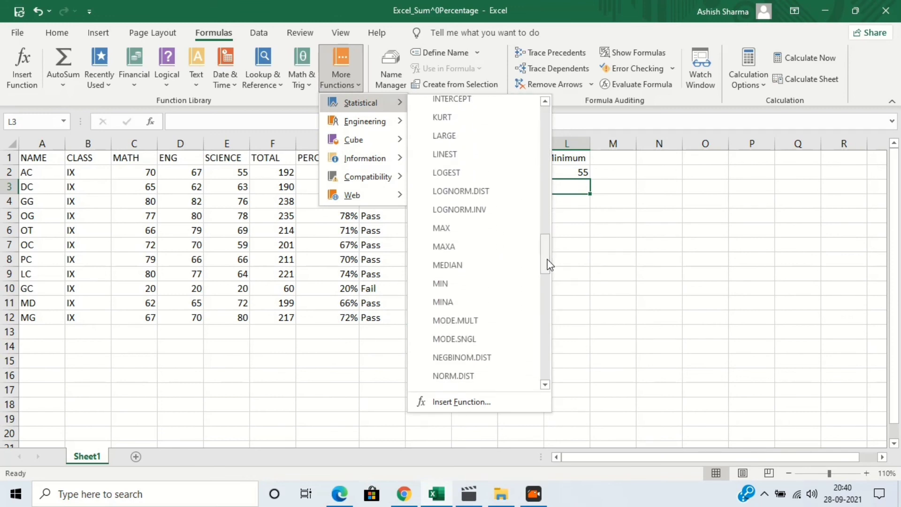
left_click(485, 284)
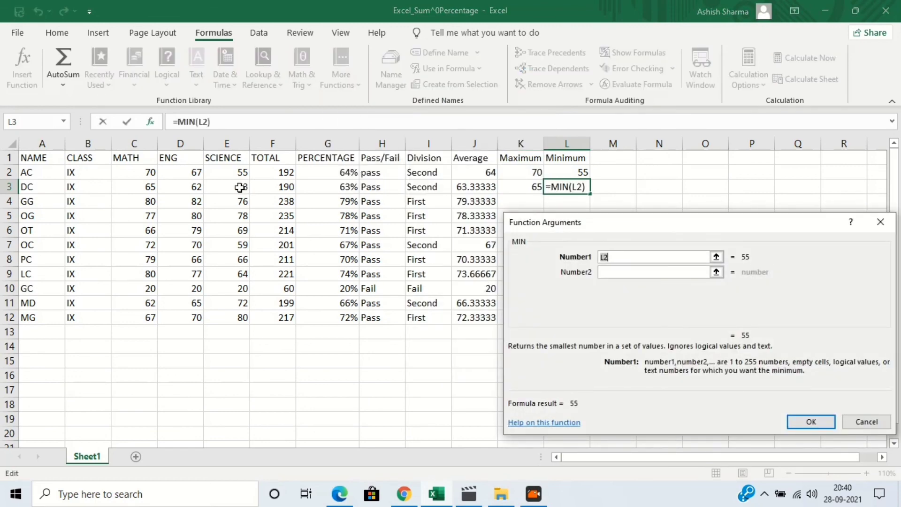
left_click_drag(240, 187, 149, 188)
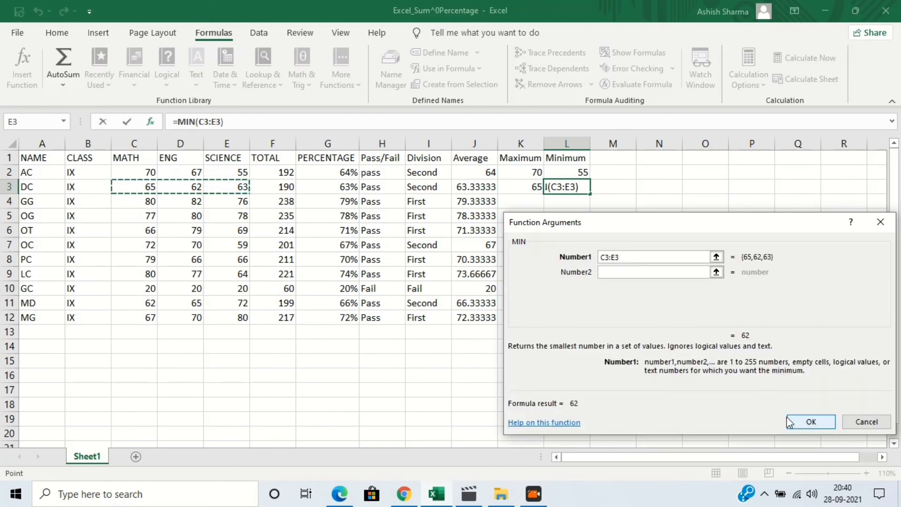
left_click(806, 421)
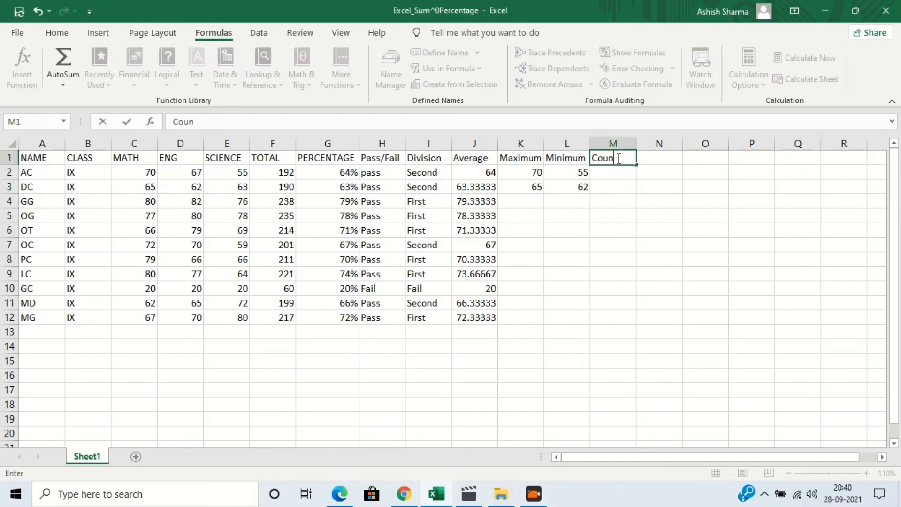
Step: Add the column header "Count" in M1 and enter =COUNT(C2:E2) in M2 for student AC
key("Return")
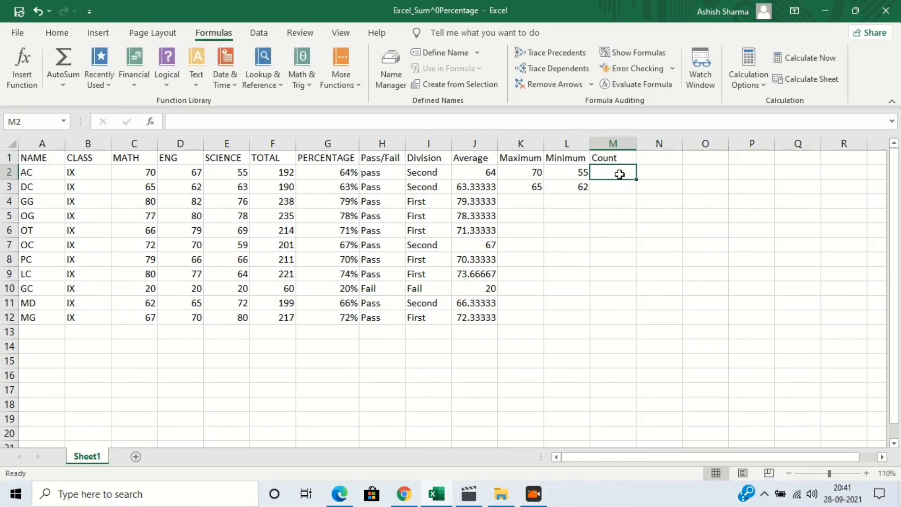
type("=")
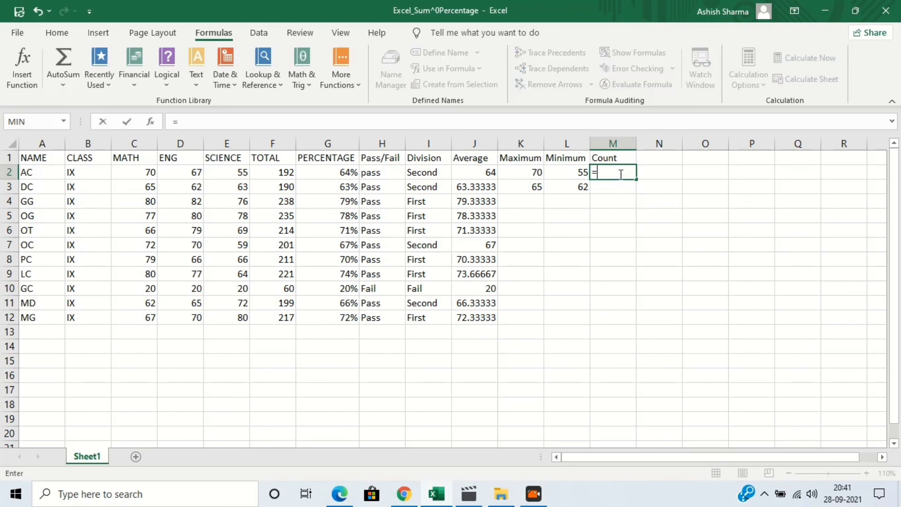
type("C")
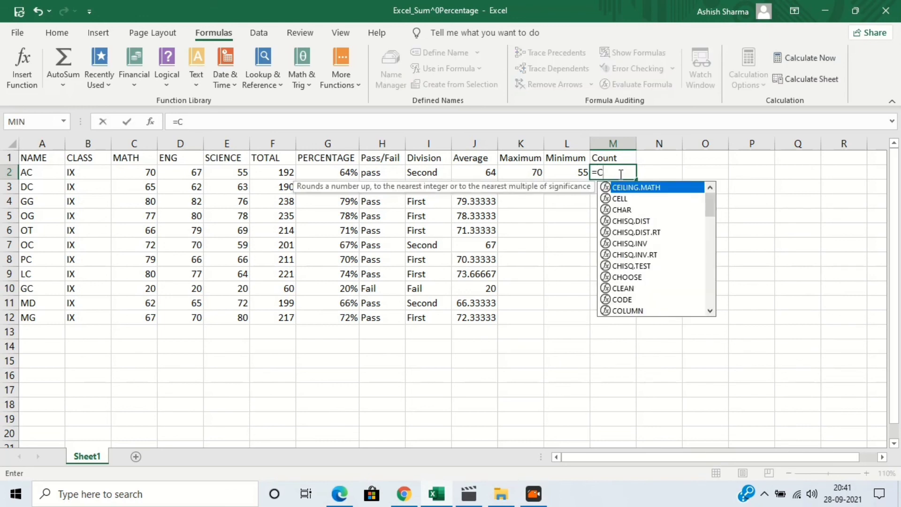
type("ou")
key("Tab")
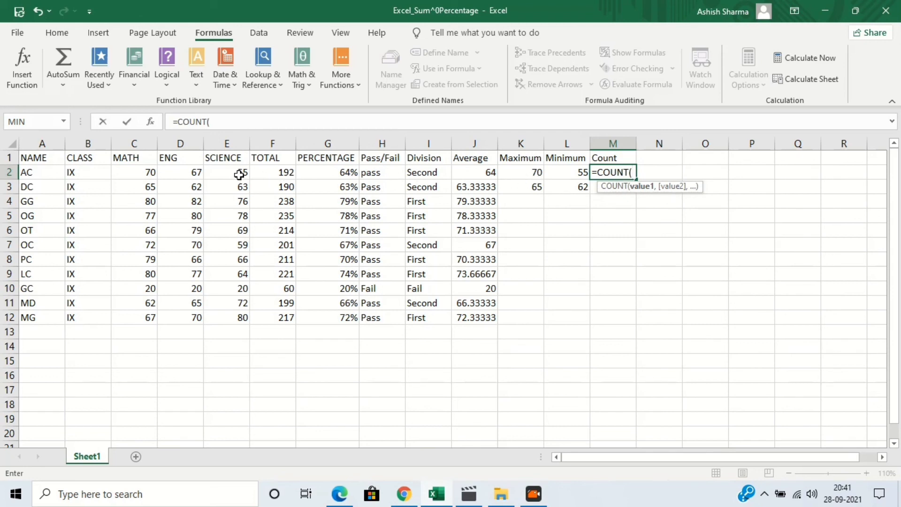
left_click_drag(239, 174, 128, 175)
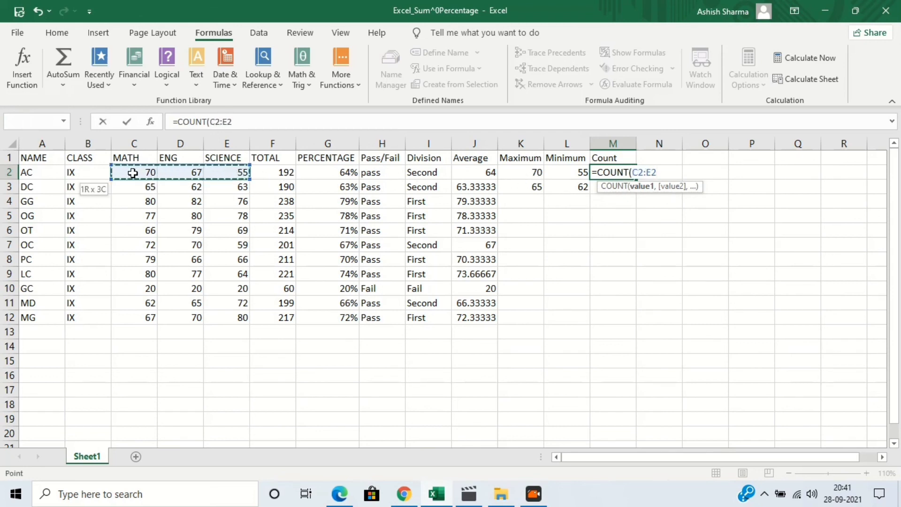
type(")")
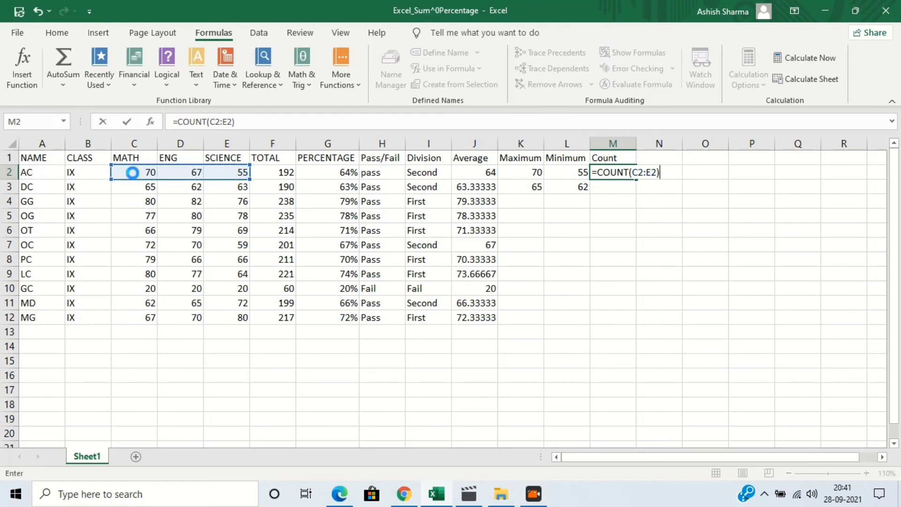
key("Return")
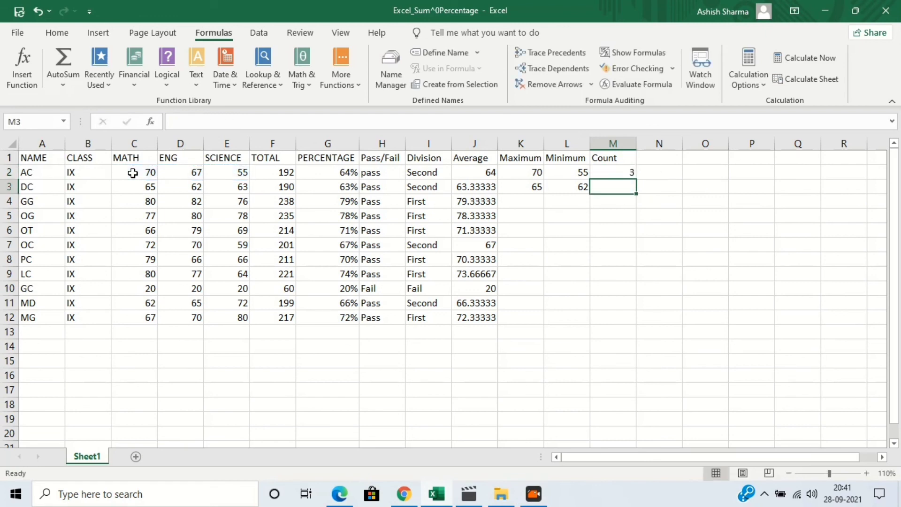
Step: Enter a COUNT formula in M3 for student DC on the range C3:L3
type("=")
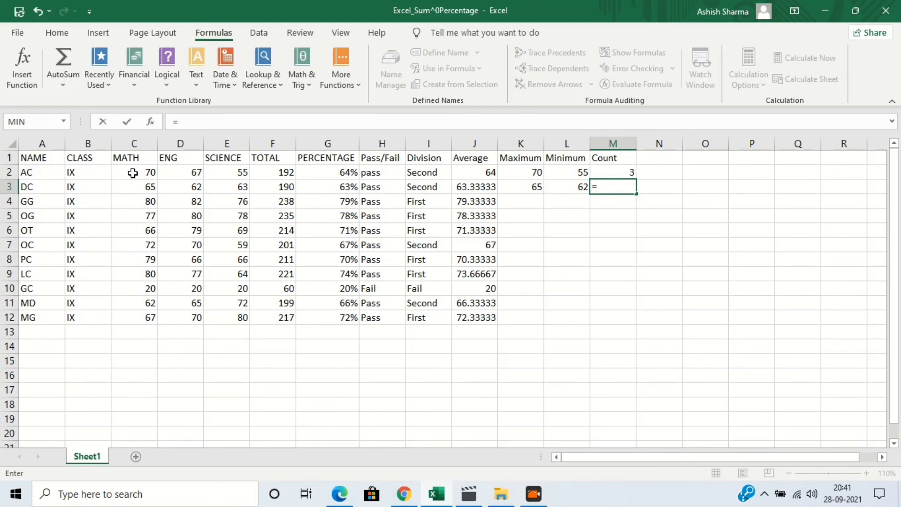
type("Cou")
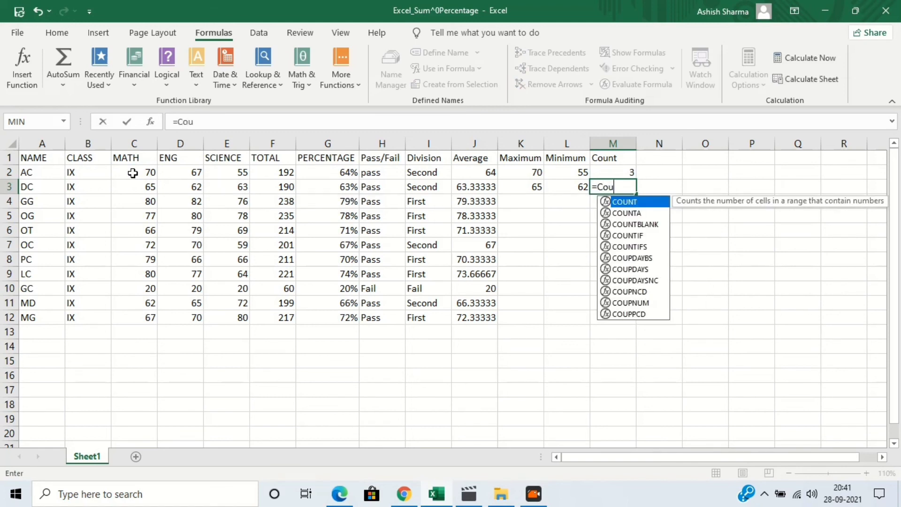
type("n")
key("Tab")
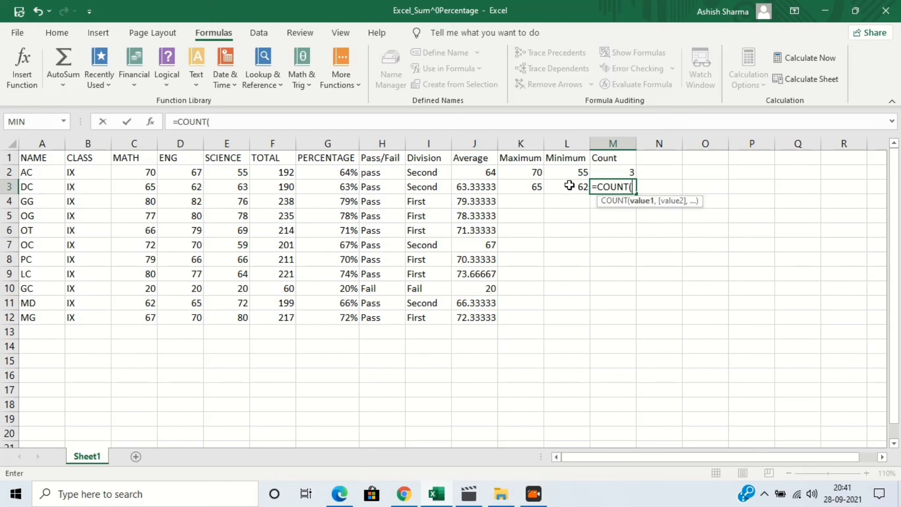
left_click_drag(565, 186, 133, 190)
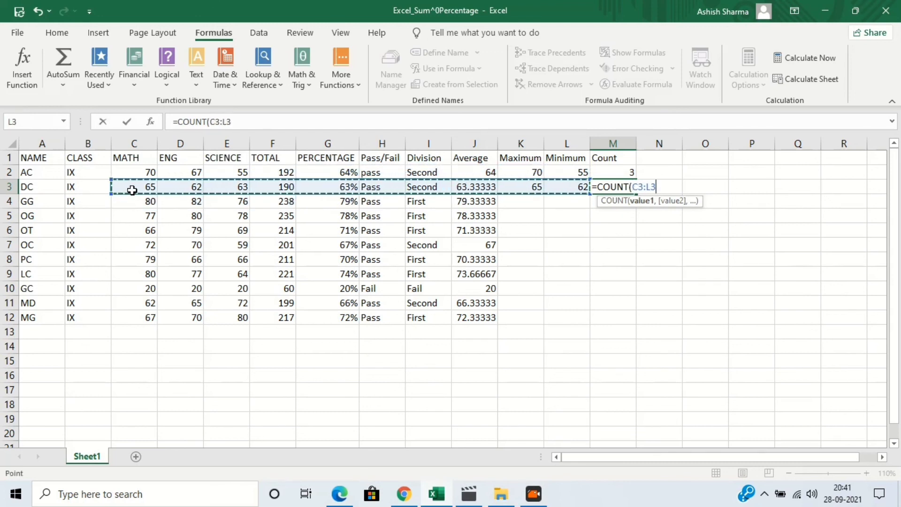
key("Return")
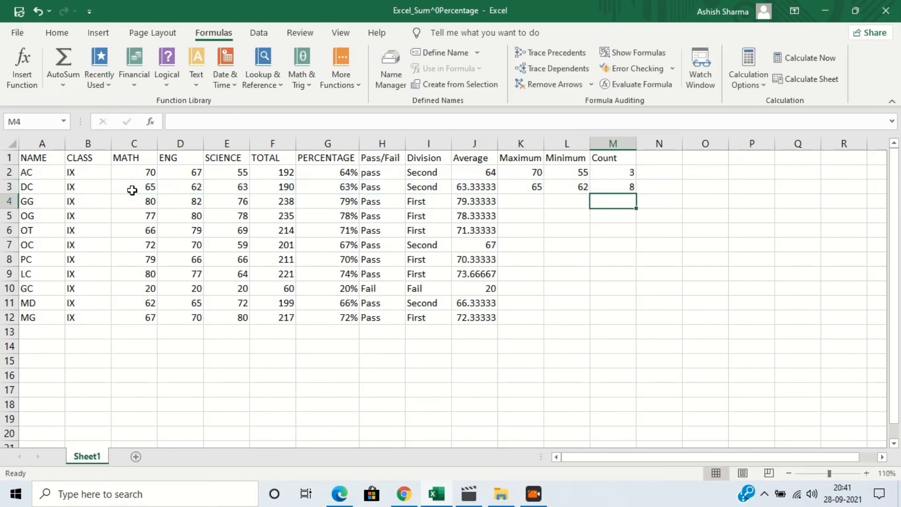